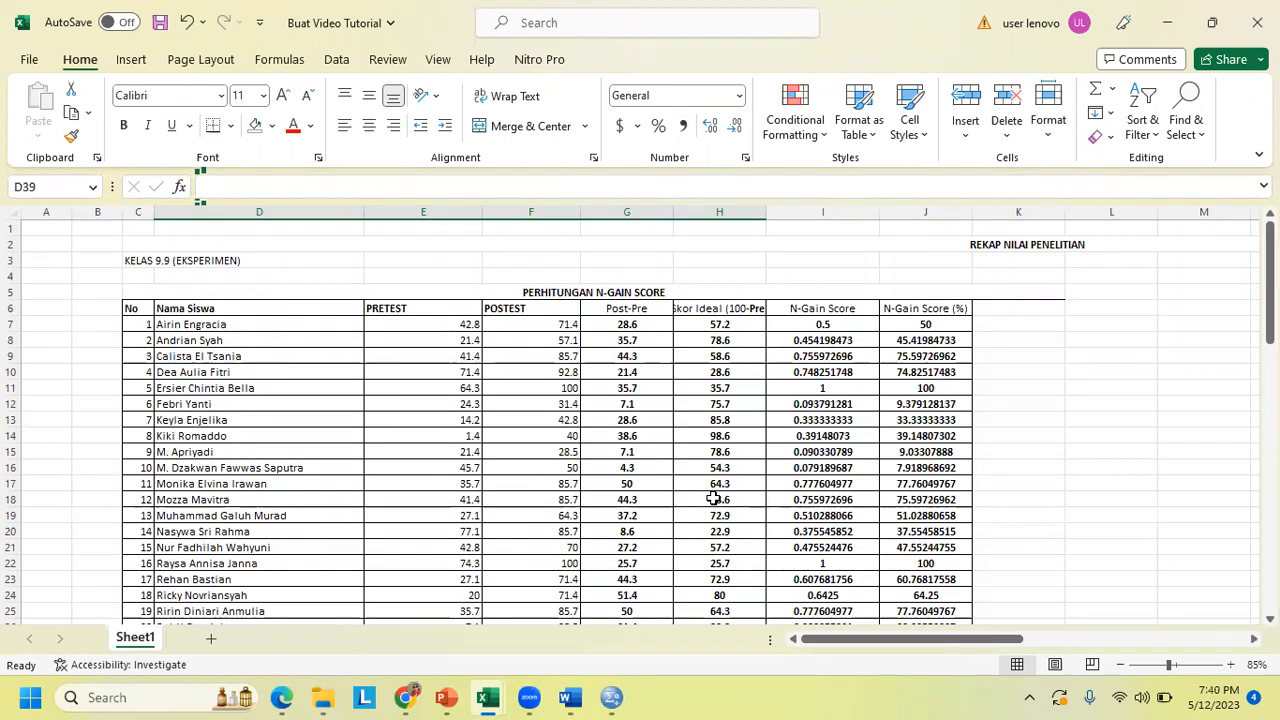
# Step: Look over the experimental class's pretest, posttest and N-gain score table
pyautogui.scroll(-1, 1039, 494)
pyautogui.scroll(-1, 1039, 494)
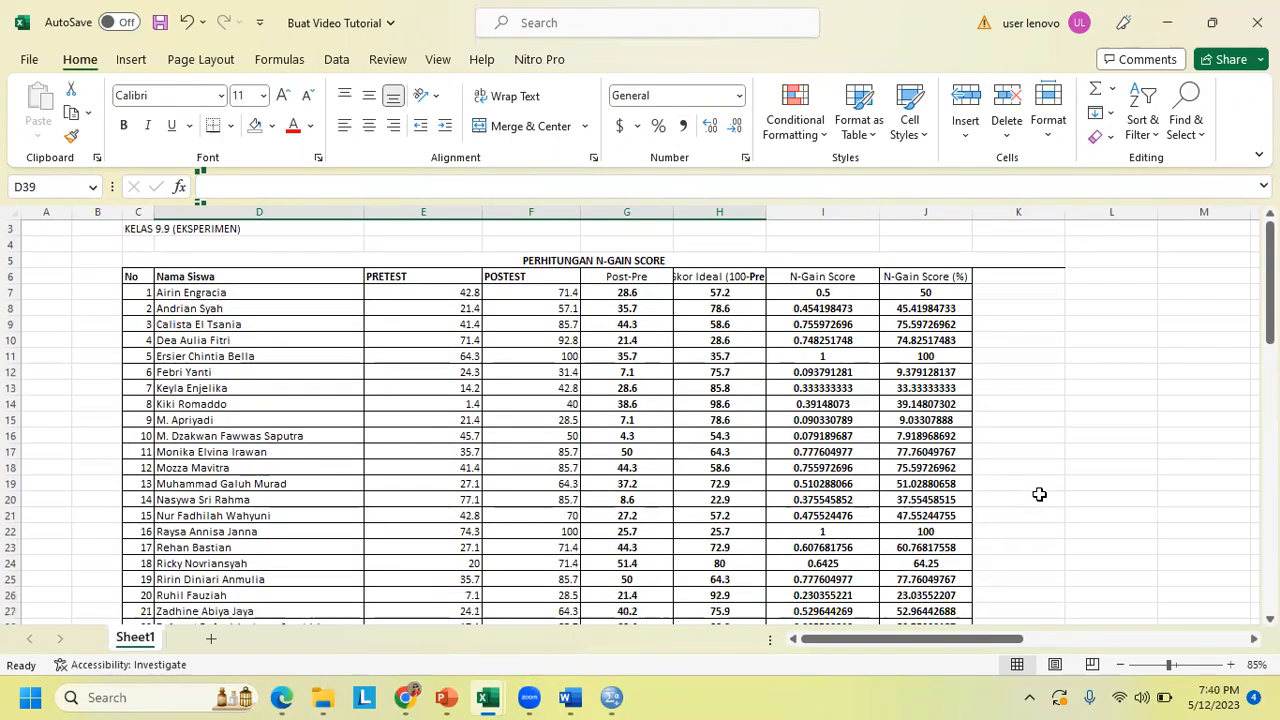
pyautogui.scroll(1, 1039, 494)
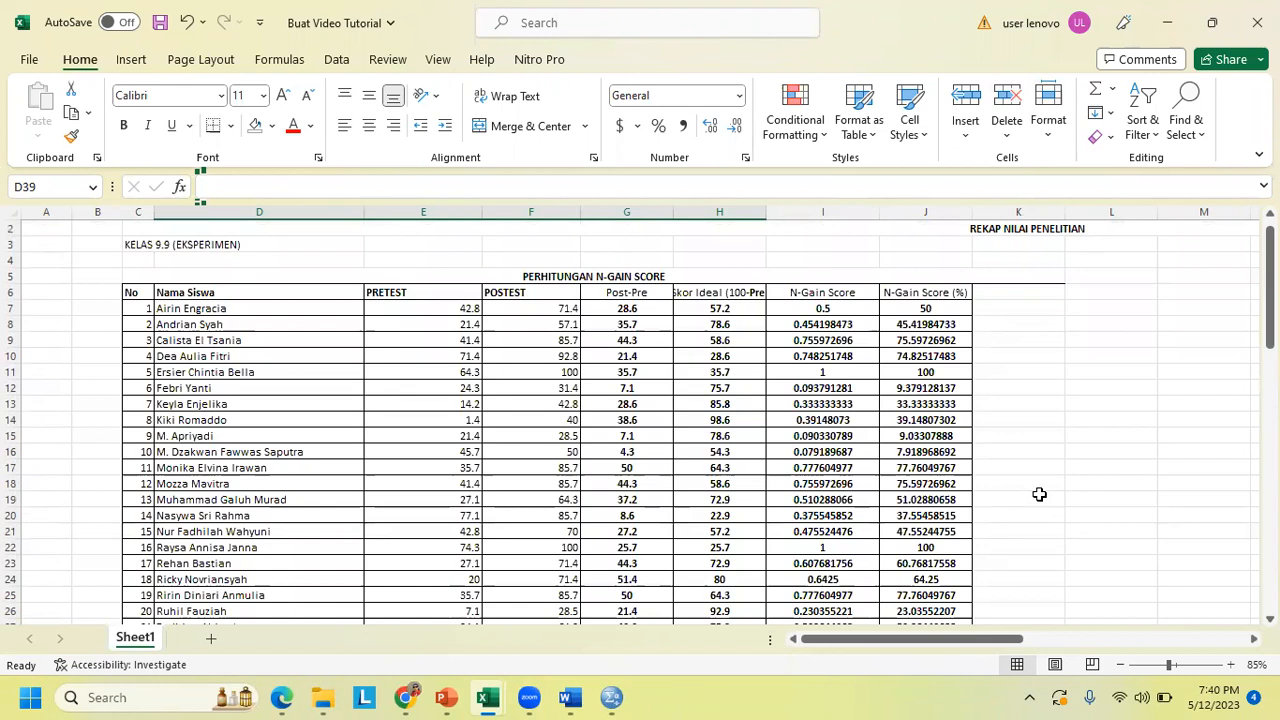
pyautogui.scroll(-1, 1039, 494)
pyautogui.scroll(-2, 1039, 494)
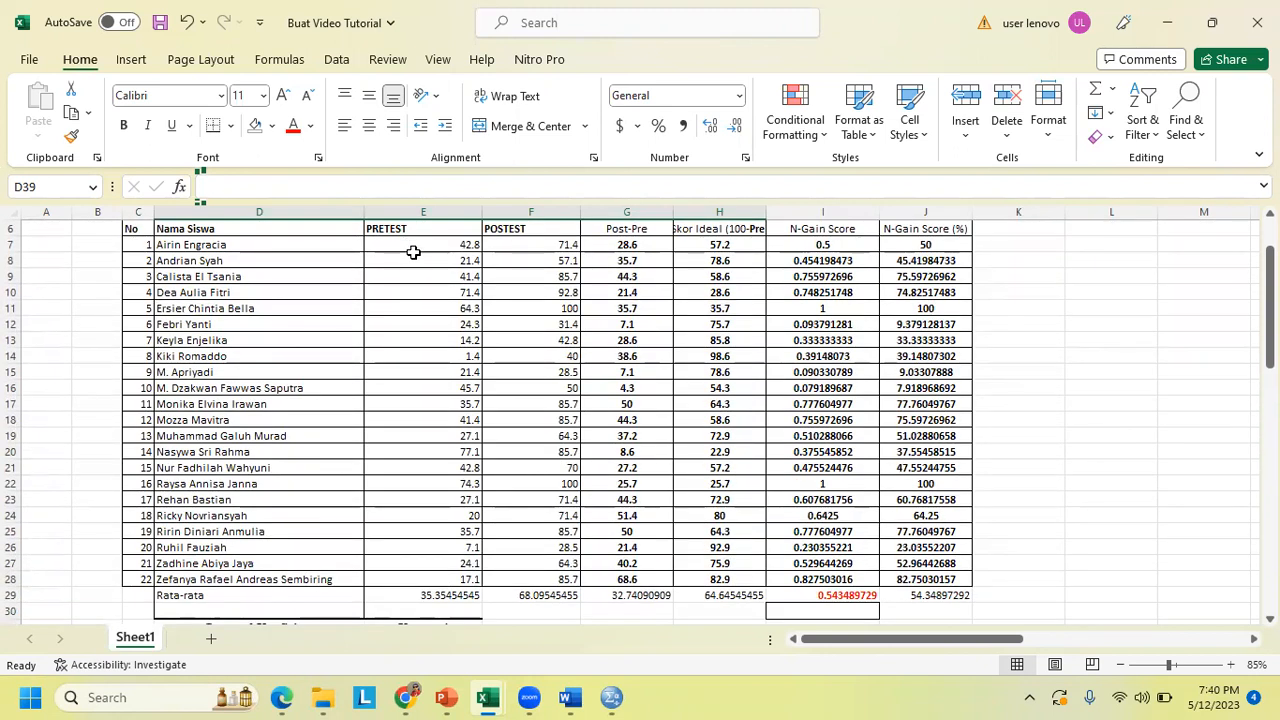
pyautogui.scroll(2, 412, 250)
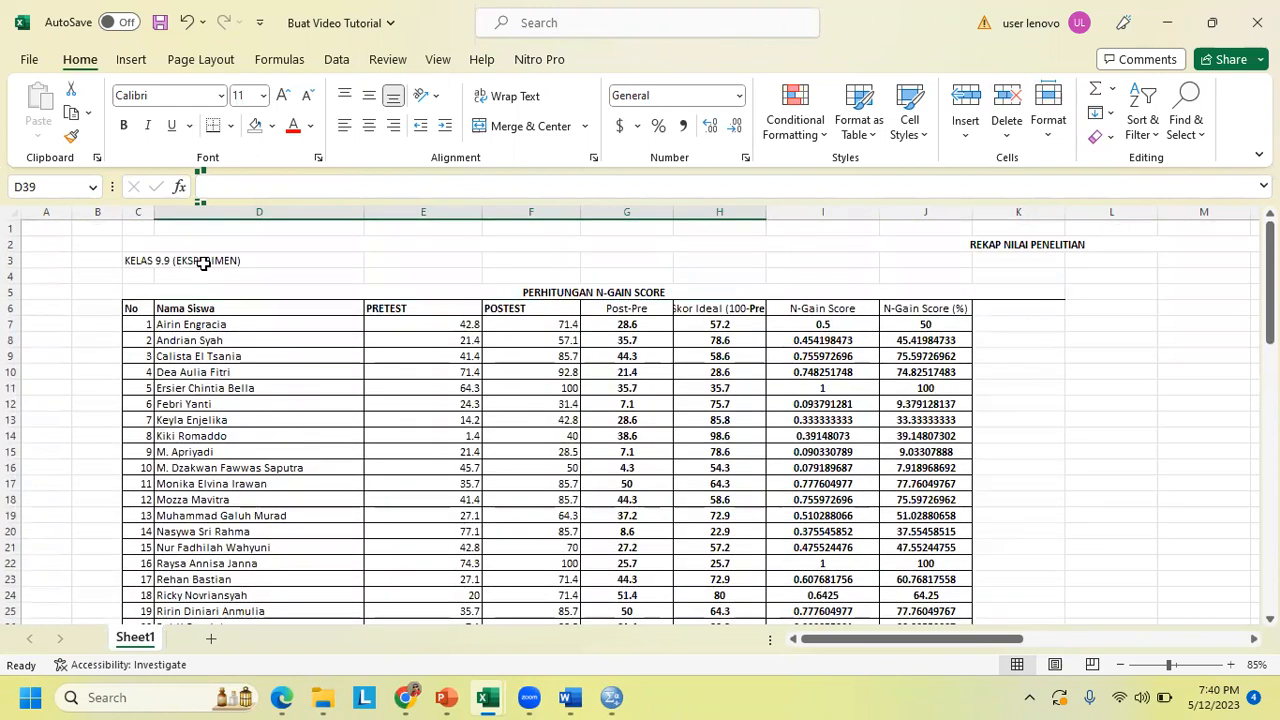
pyautogui.scroll(-2, 343, 307)
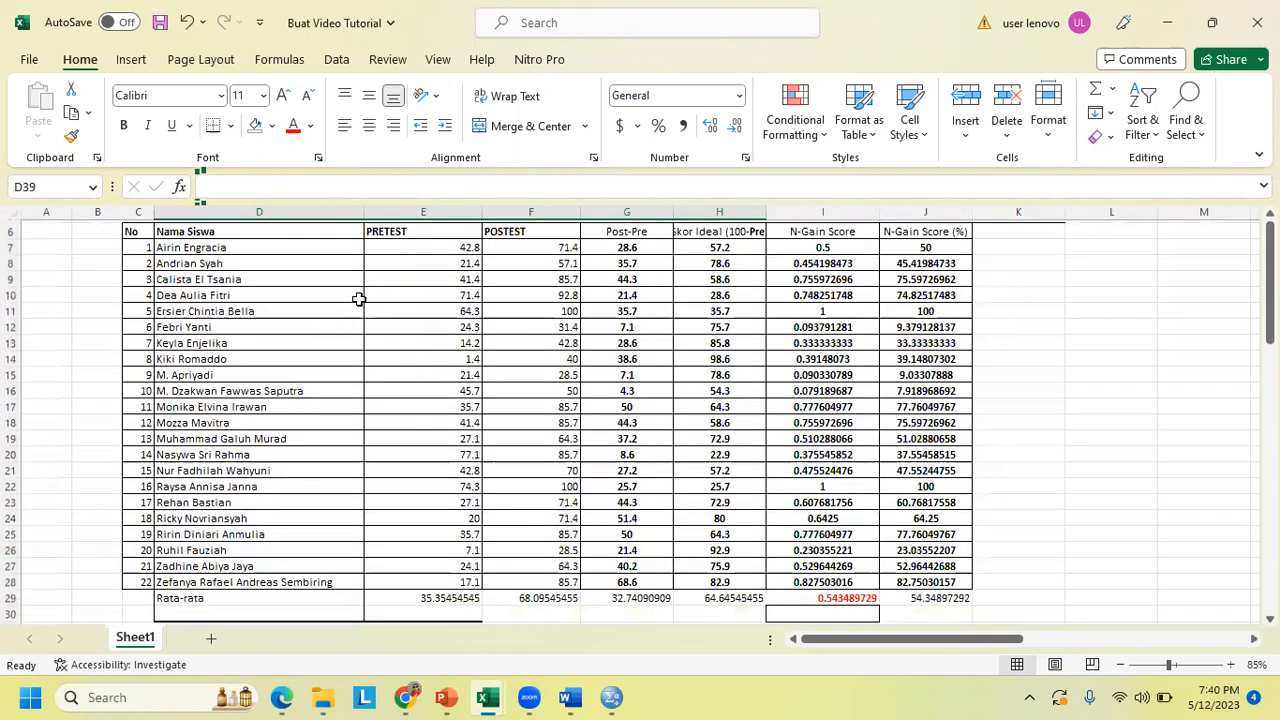
# Step: Copy the experimental class's pretest scores (E7:E28) into column D starting at D38, below the category table
pyautogui.click(420, 244)
pyautogui.keyDown('shift'); pyautogui.moveTo(435, 563); pyautogui.dragTo(436, 575); pyautogui.keyUp('shift')
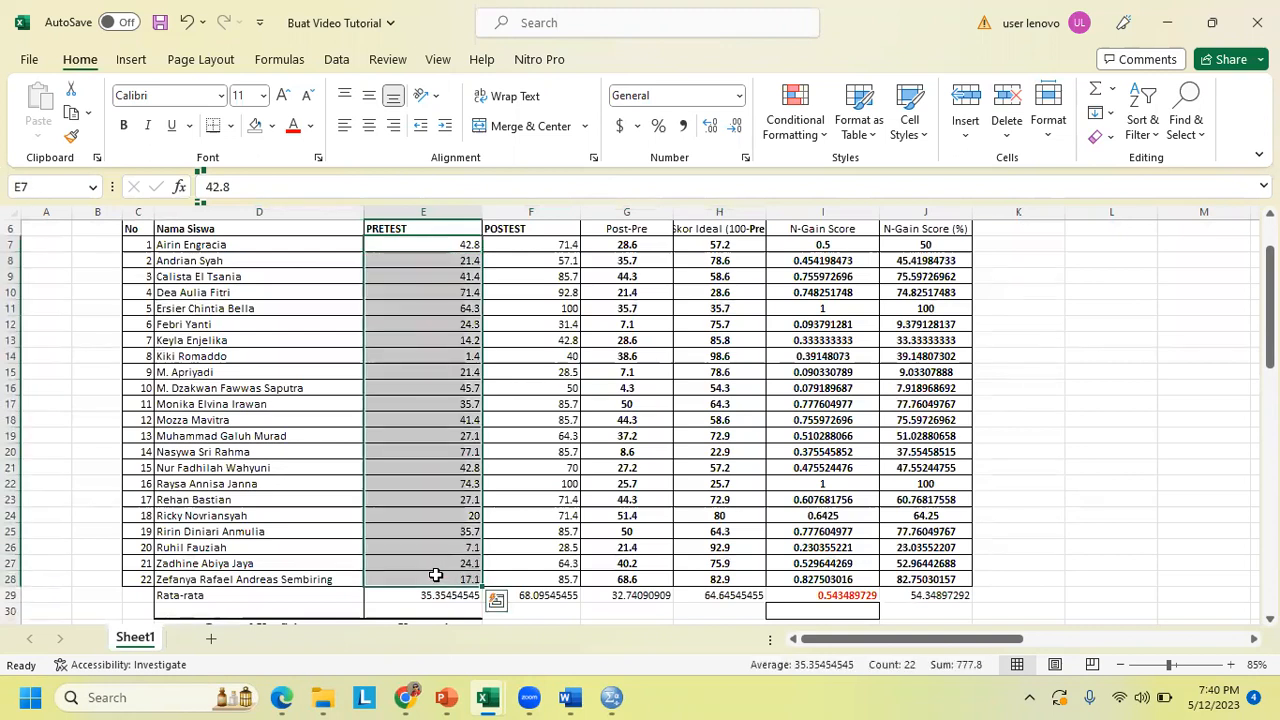
pyautogui.hotkey('ctrl', 'c')
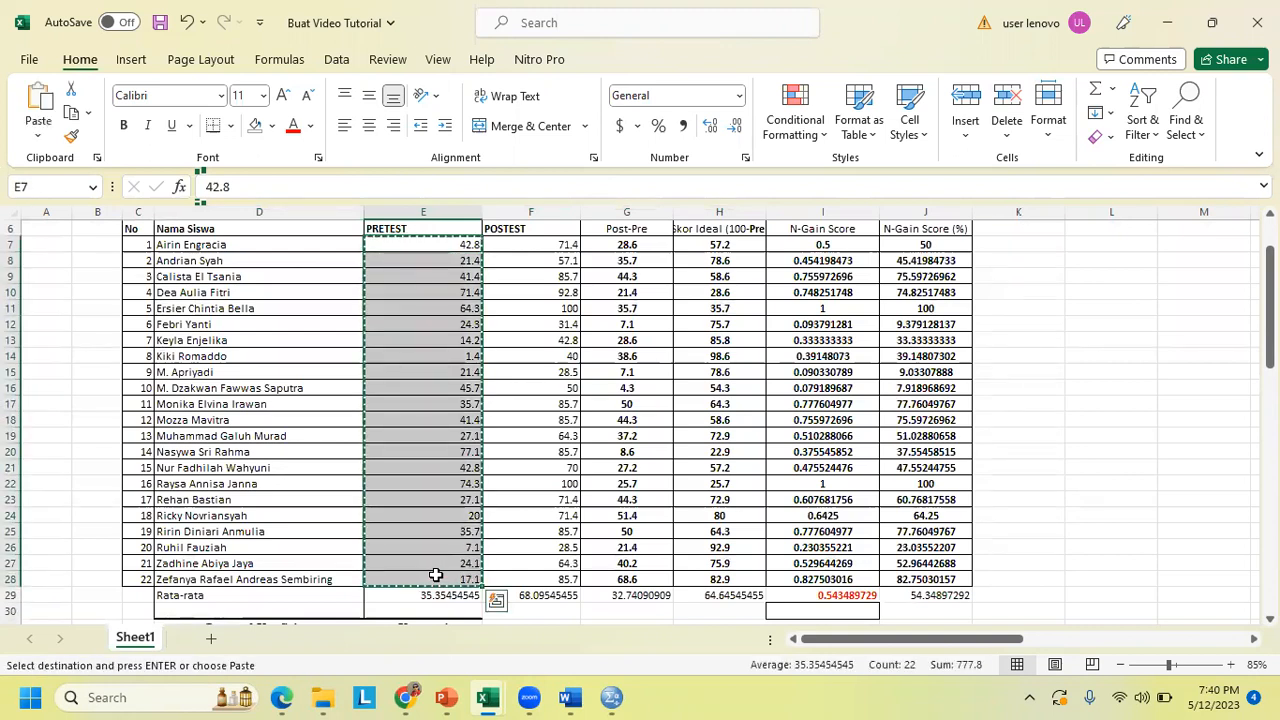
pyautogui.scroll(-9, 436, 575)
pyautogui.click(259, 332)
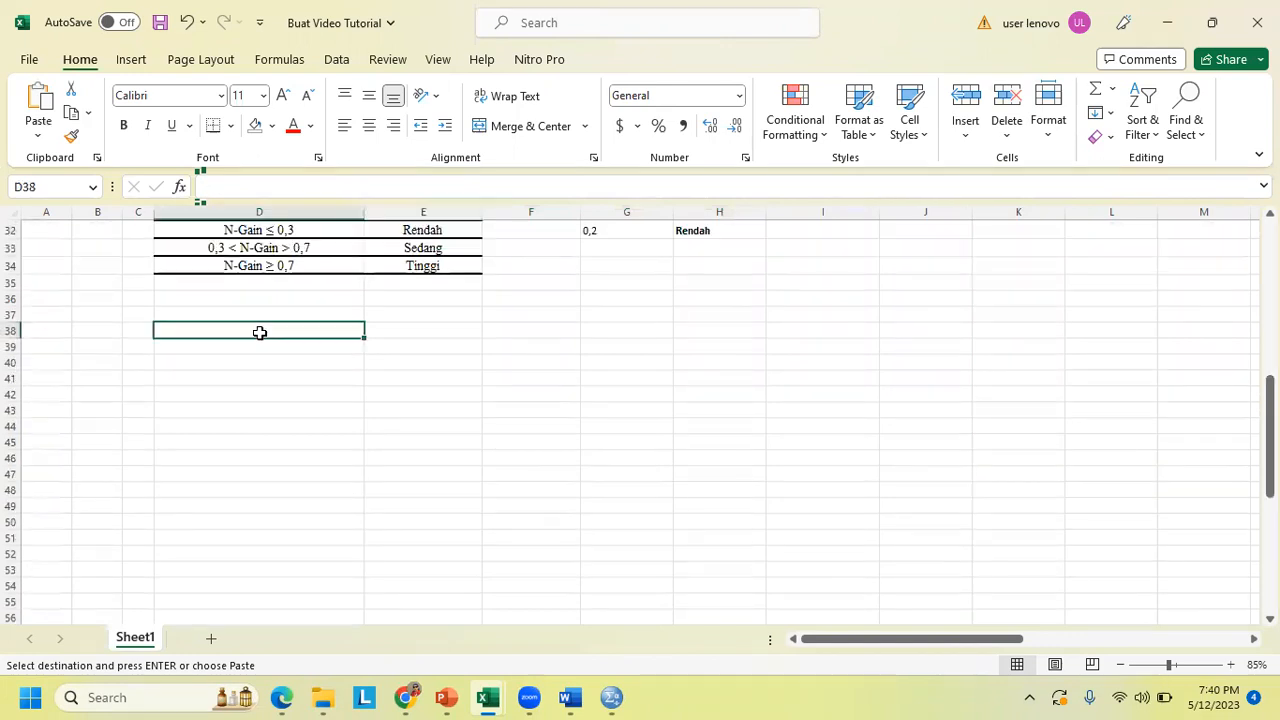
pyautogui.hotkey('ctrl', 'v')
# Step: Enter group code 1 in E38 and fill it down to E59 beside the pasted experimental scores
pyautogui.click(408, 329)
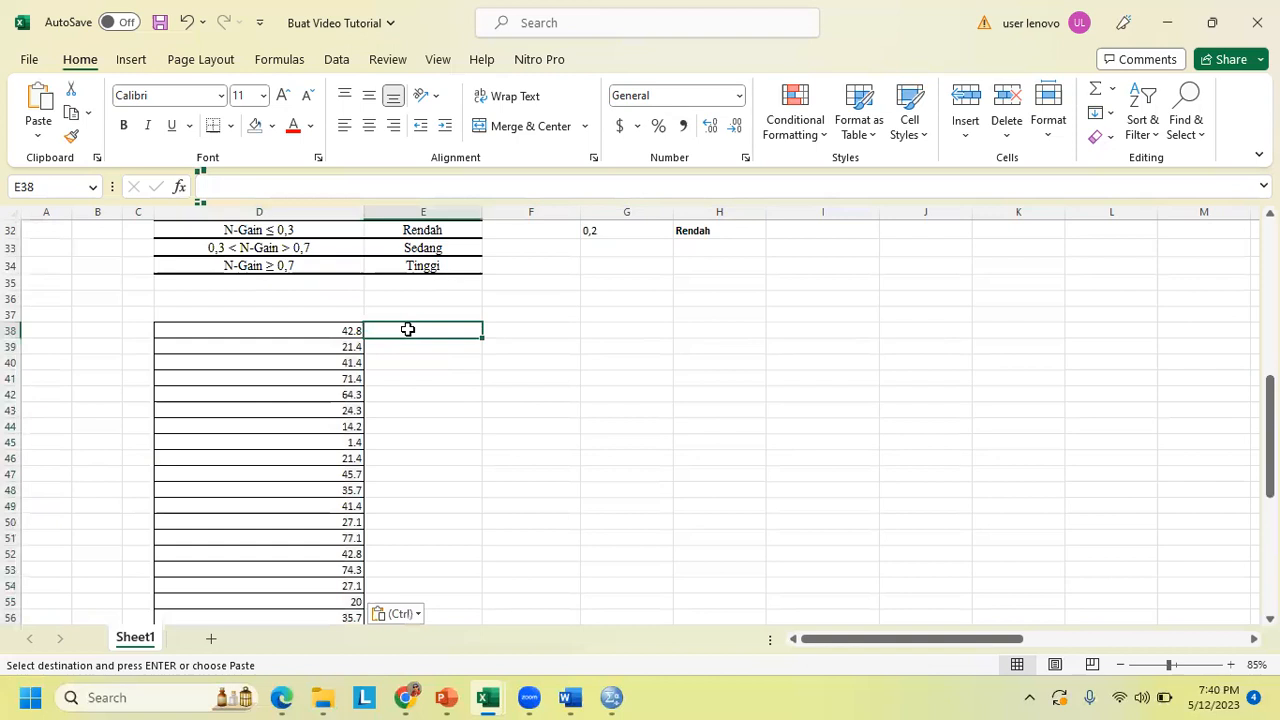
pyautogui.scroll(-1, 497, 308)
pyautogui.write('1')
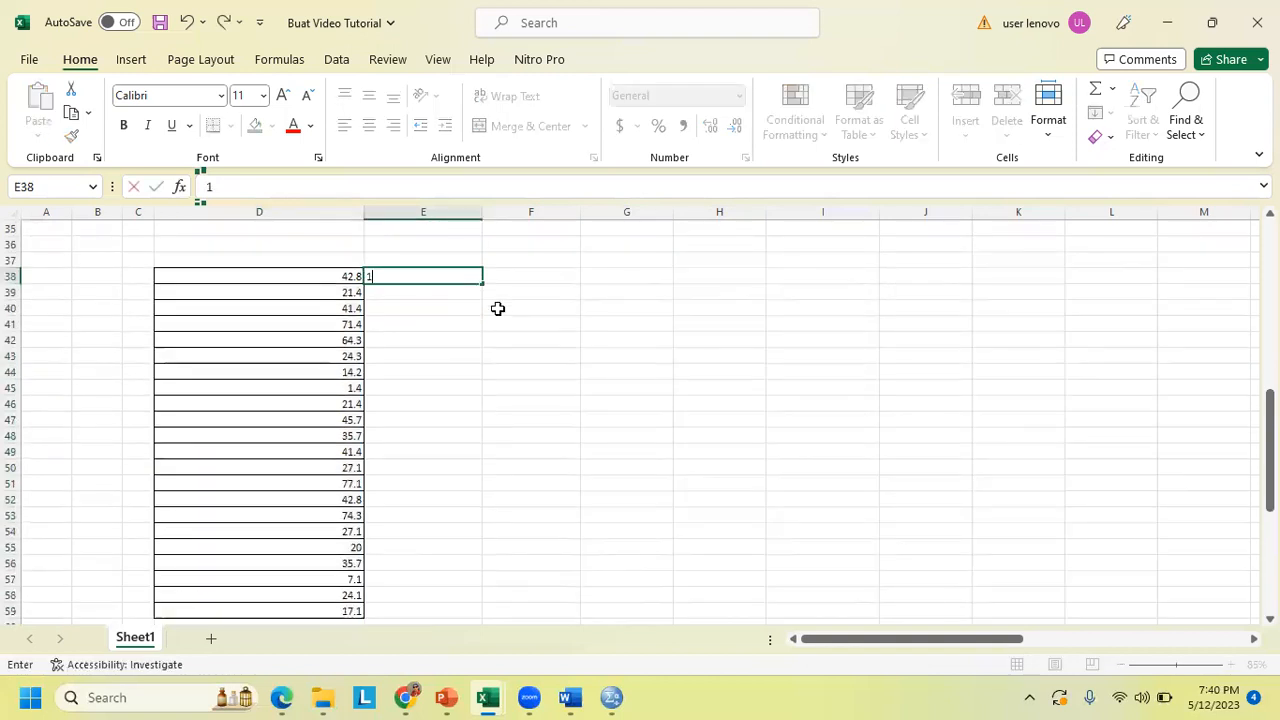
pyautogui.scroll(-1, 457, 256)
pyautogui.click(500, 308)
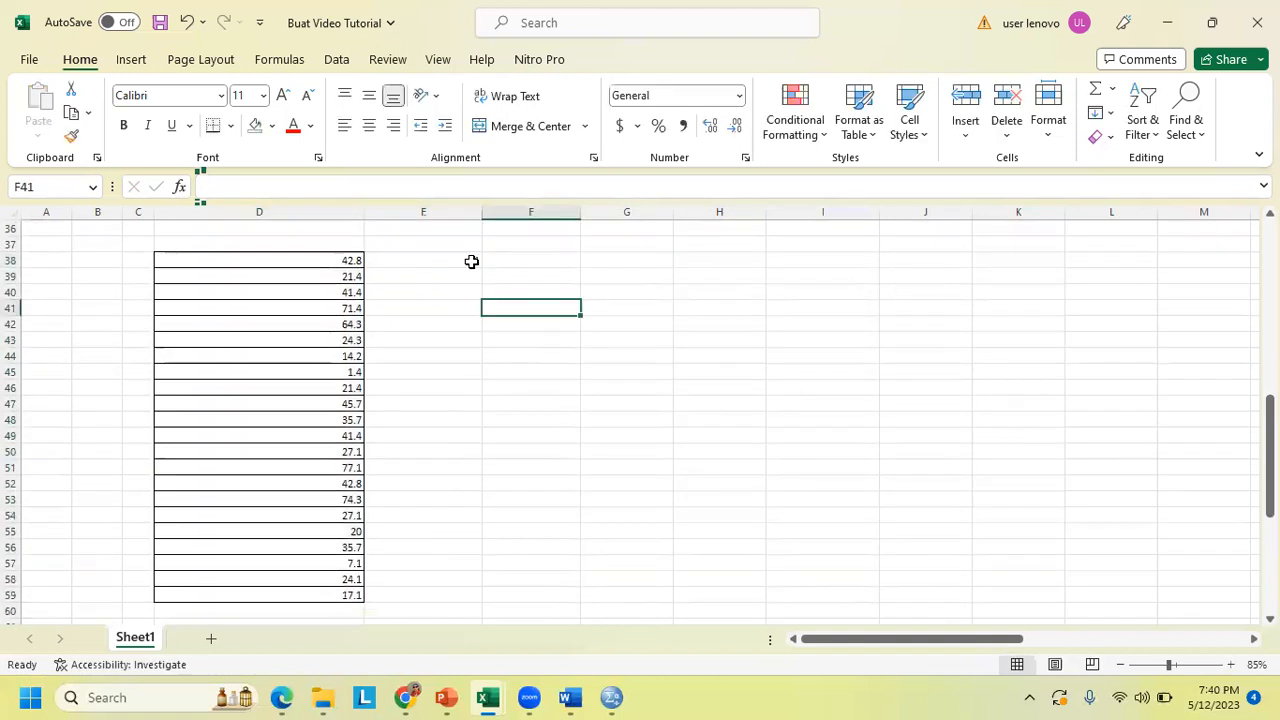
pyautogui.click(472, 262)
pyautogui.moveTo(481, 268); pyautogui.dragTo(449, 541)
pyautogui.scroll(-2, 449, 546)
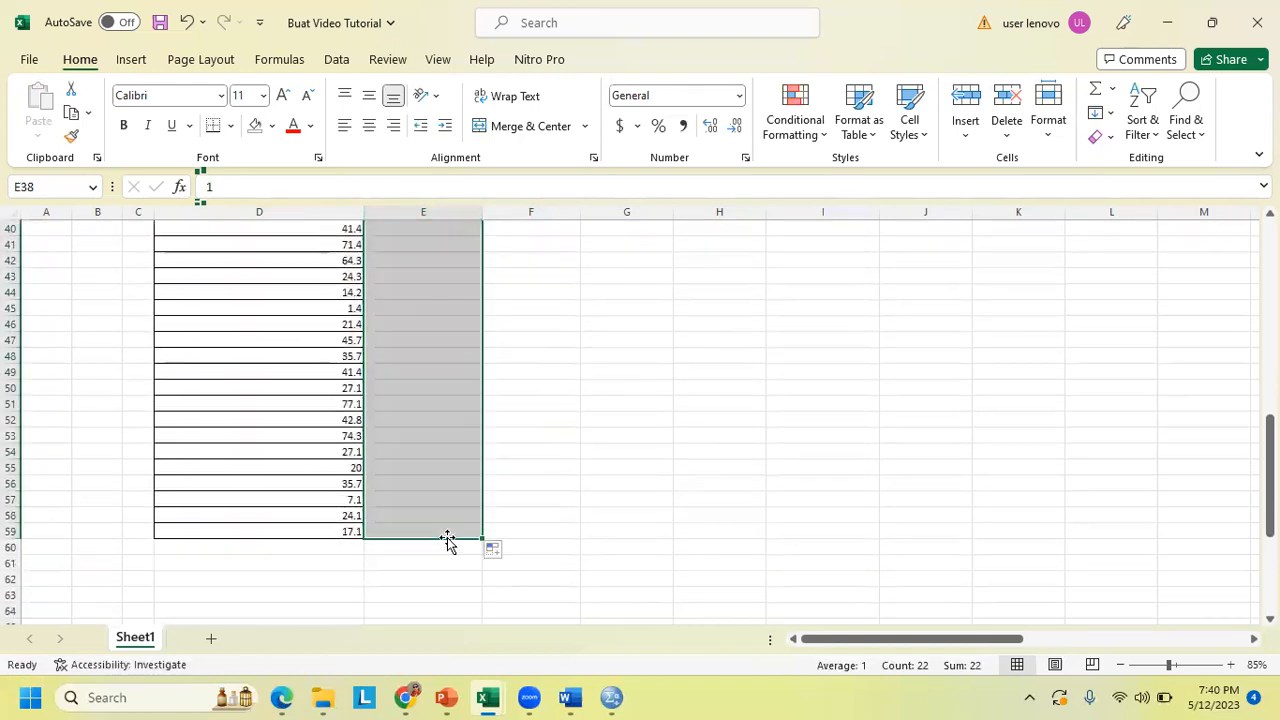
pyautogui.scroll(1, 514, 503)
pyautogui.scroll(1, 514, 503)
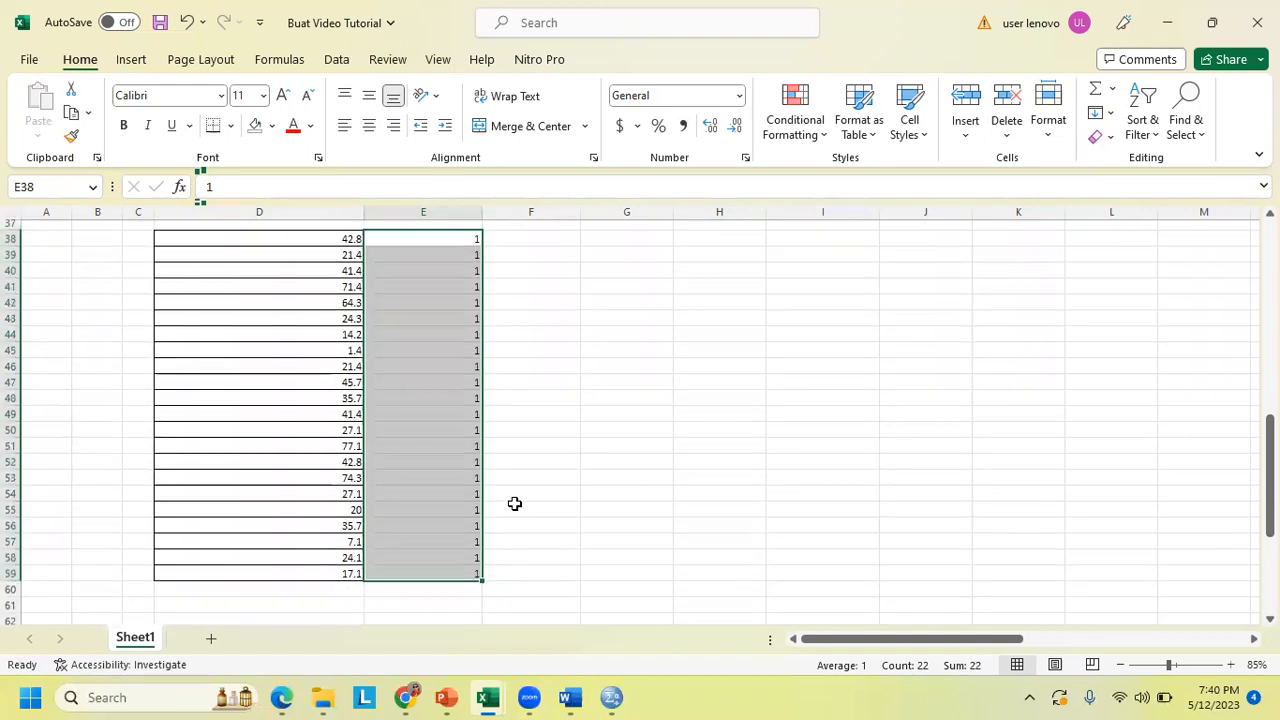
pyautogui.click(514, 500)
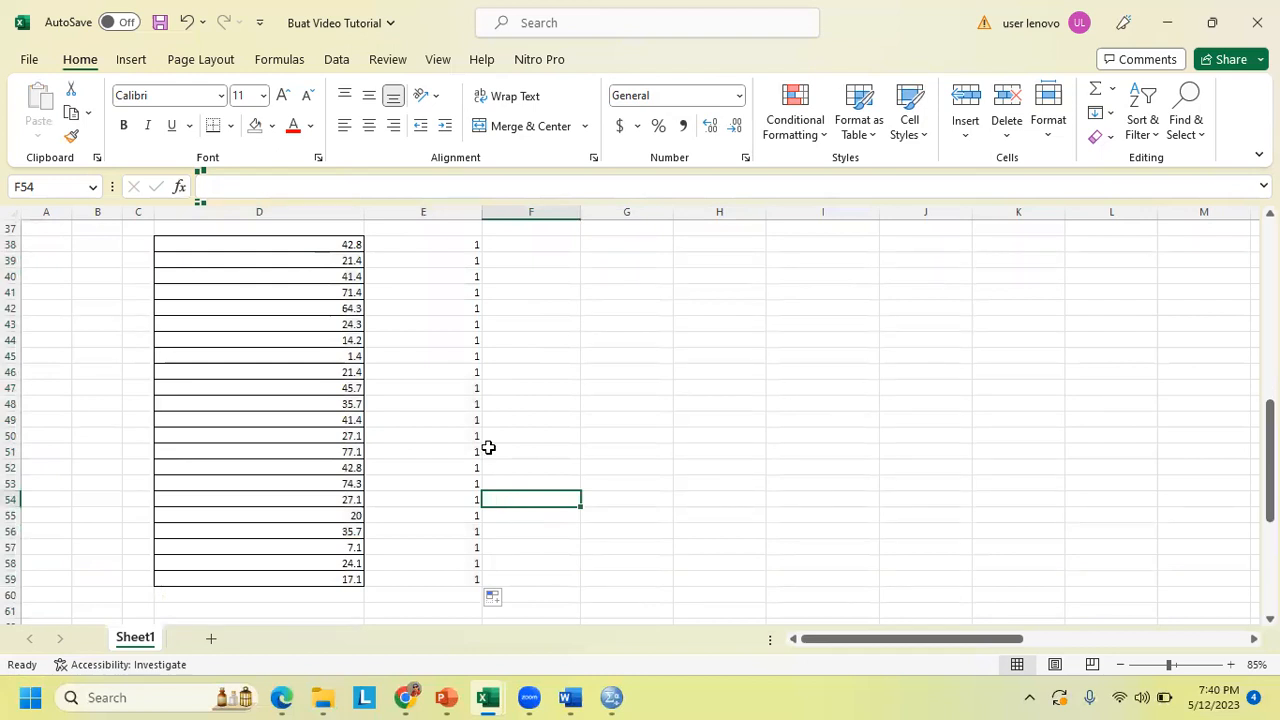
# Step: Copy the pretest scores of the control class 9.10 (Q7:Q25)
pyautogui.scroll(10, 488, 448)
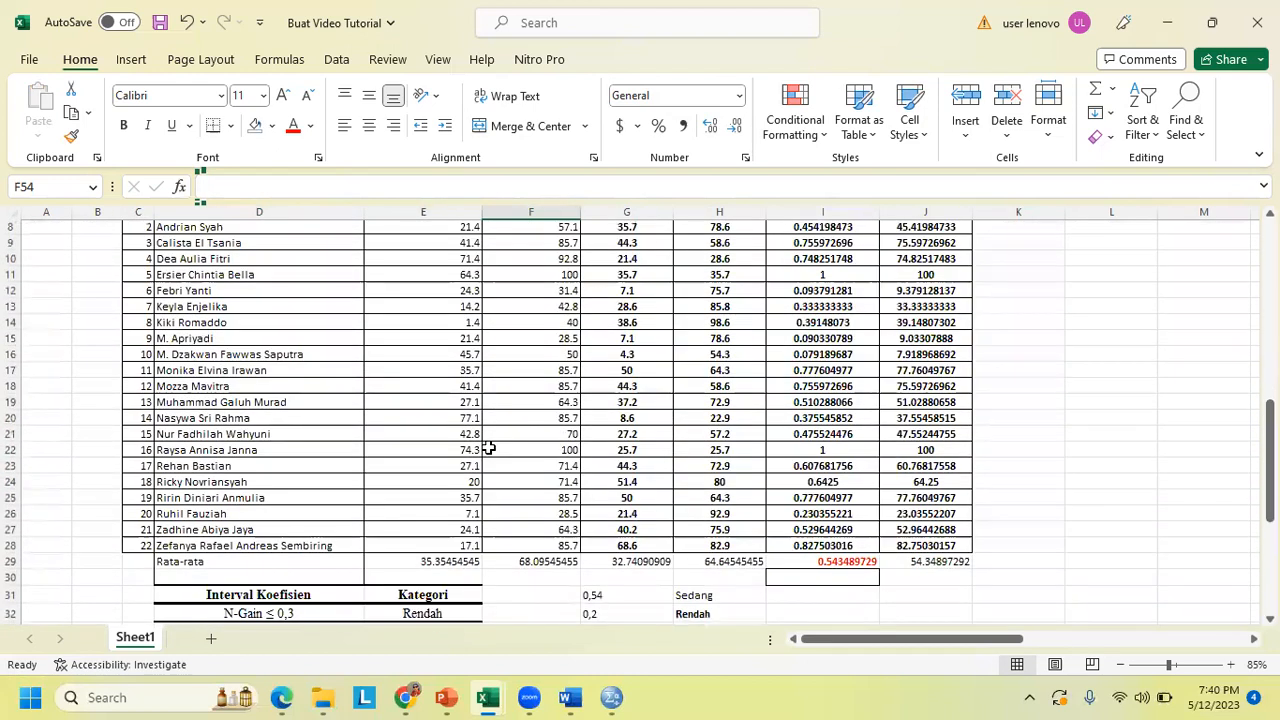
pyautogui.scroll(3, 488, 448)
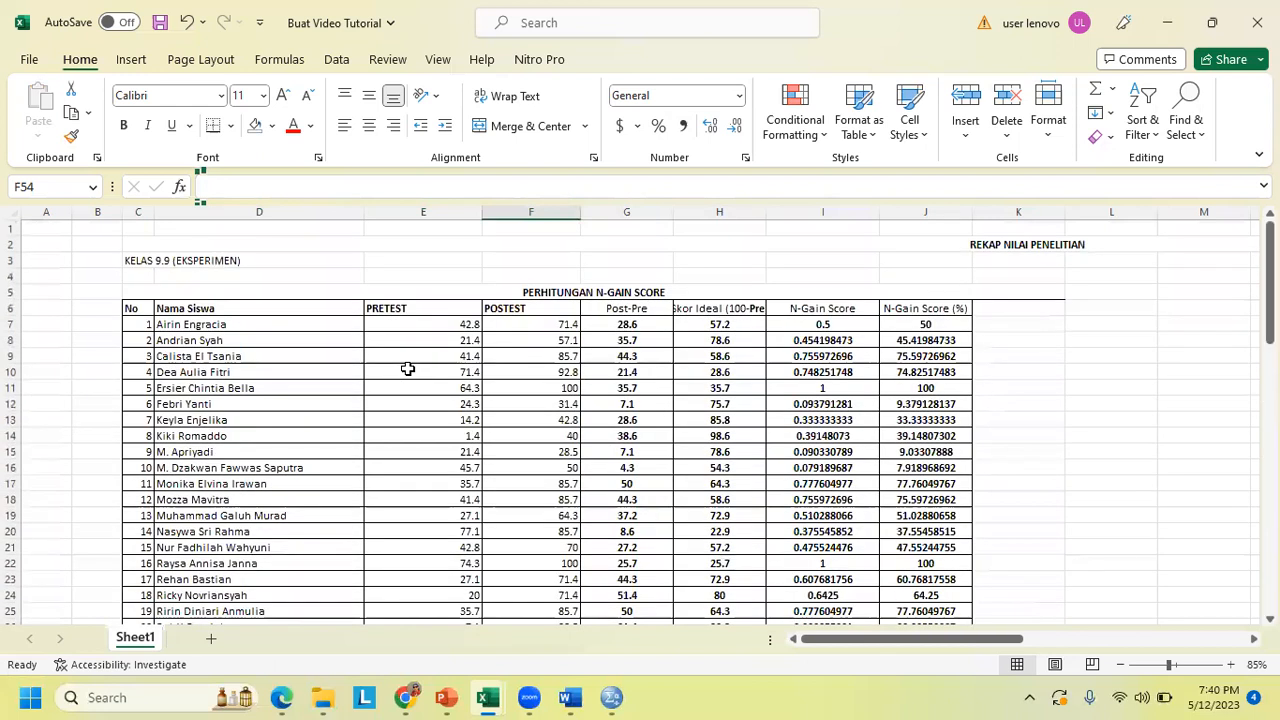
pyautogui.hscroll(2, 408, 369)
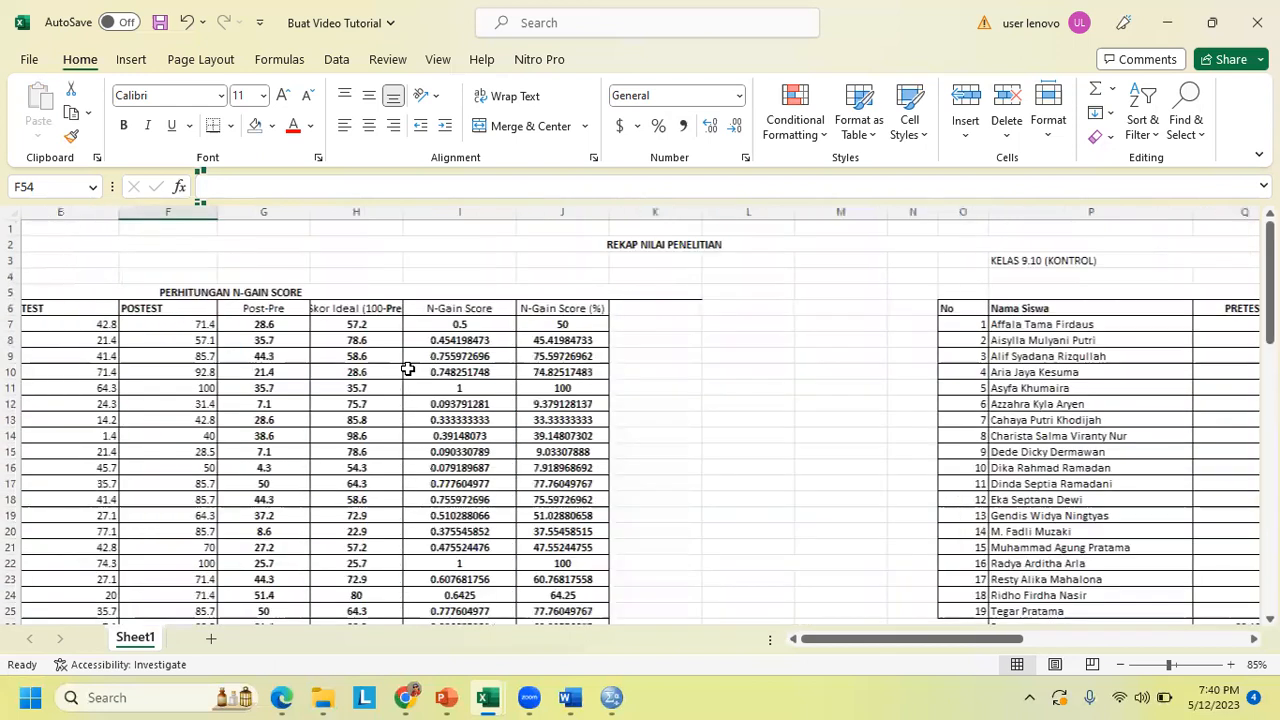
pyautogui.hscroll(3, 408, 369)
pyautogui.scroll(-1, 503, 282)
pyautogui.hscroll(1, 503, 282)
pyautogui.click(492, 278)
pyautogui.moveTo(492, 278); pyautogui.dragTo(505, 572)
pyautogui.hotkey('ctrl', 'c')
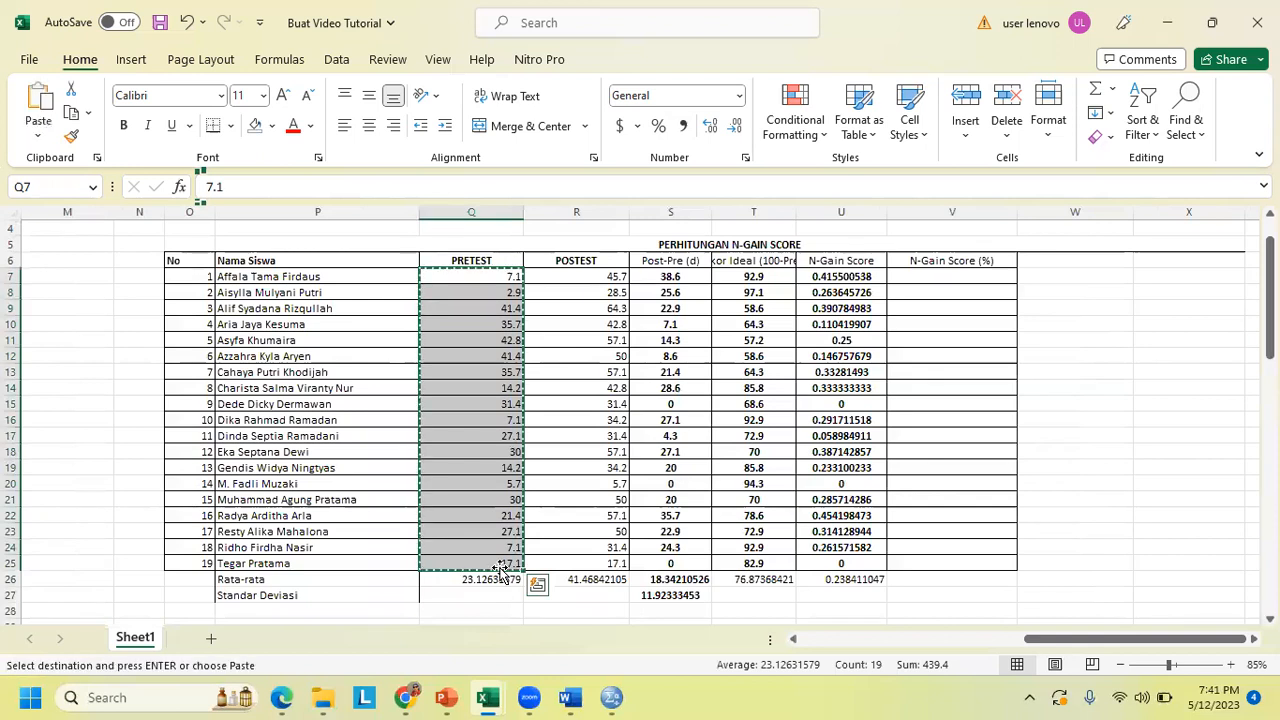
# Step: Paste the control scores at D60, directly beneath the experimental scores in column D
pyautogui.scroll(-7, 500, 570)
pyautogui.hscroll(-3, 500, 570)
pyautogui.hscroll(-3, 500, 571)
pyautogui.scroll(-6, 500, 570)
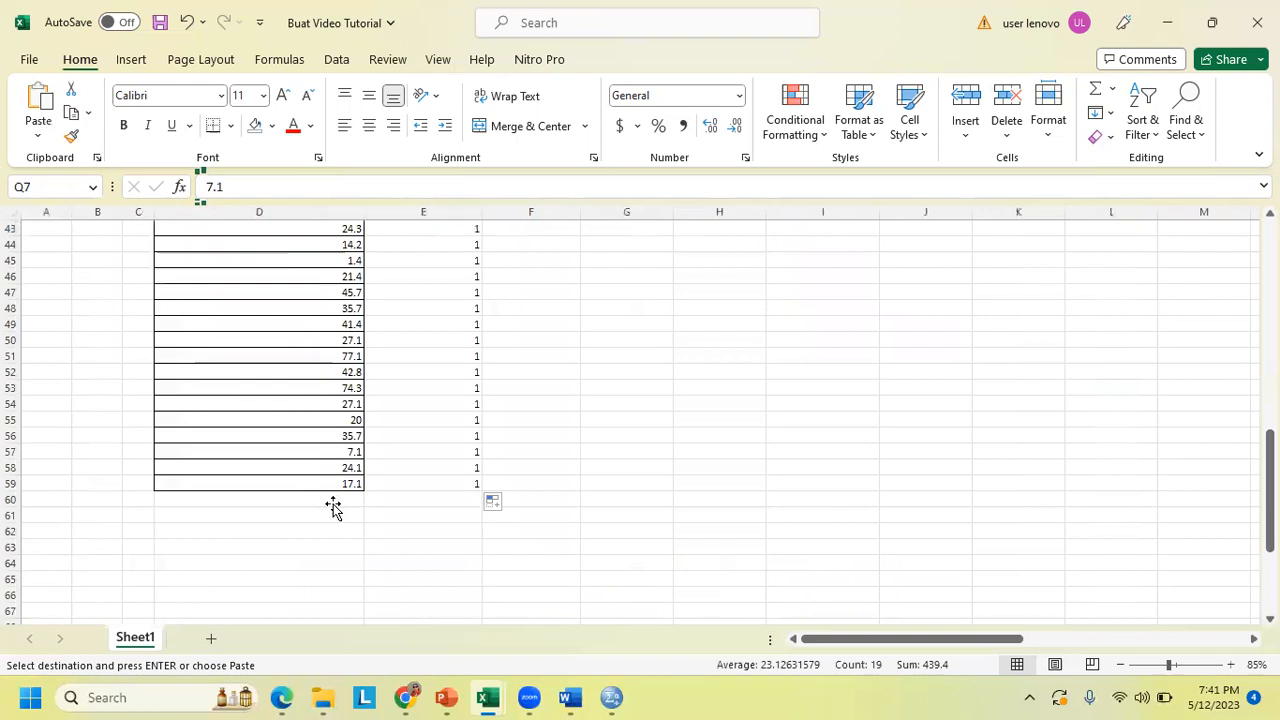
pyautogui.click(332, 505)
pyautogui.click(338, 516)
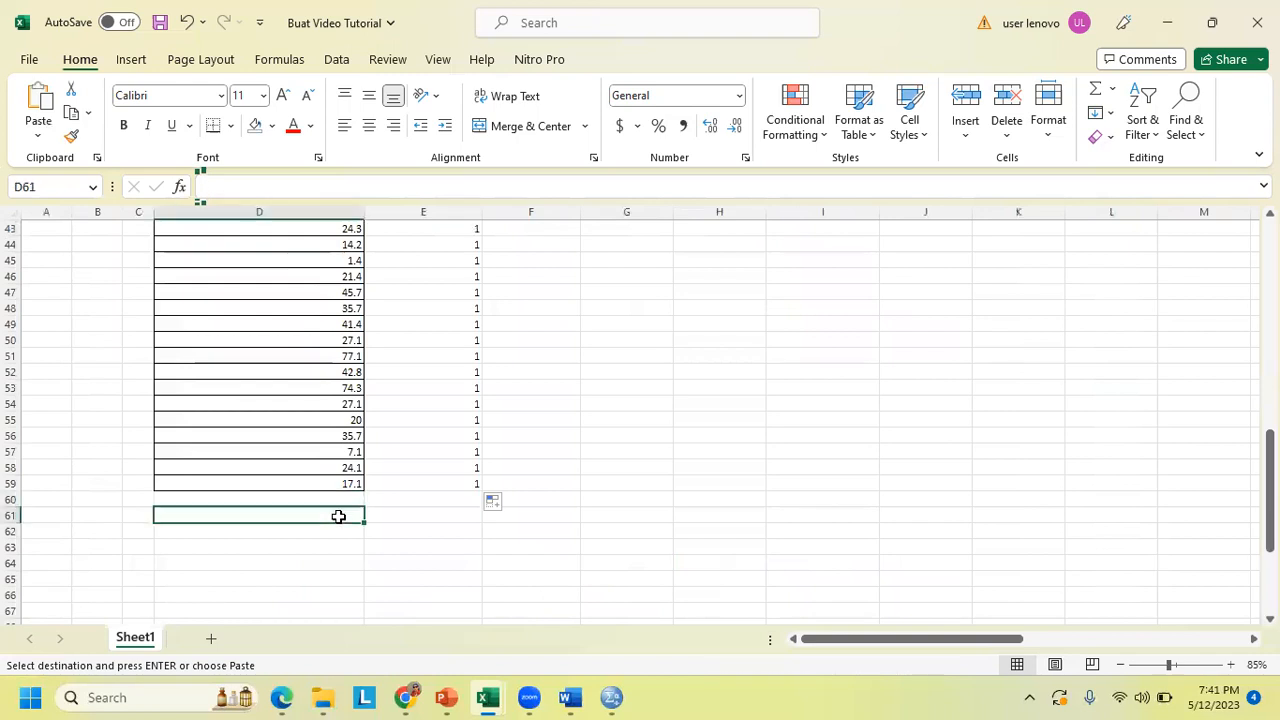
pyautogui.click(336, 498)
pyautogui.hotkey('ctrl', 'v')
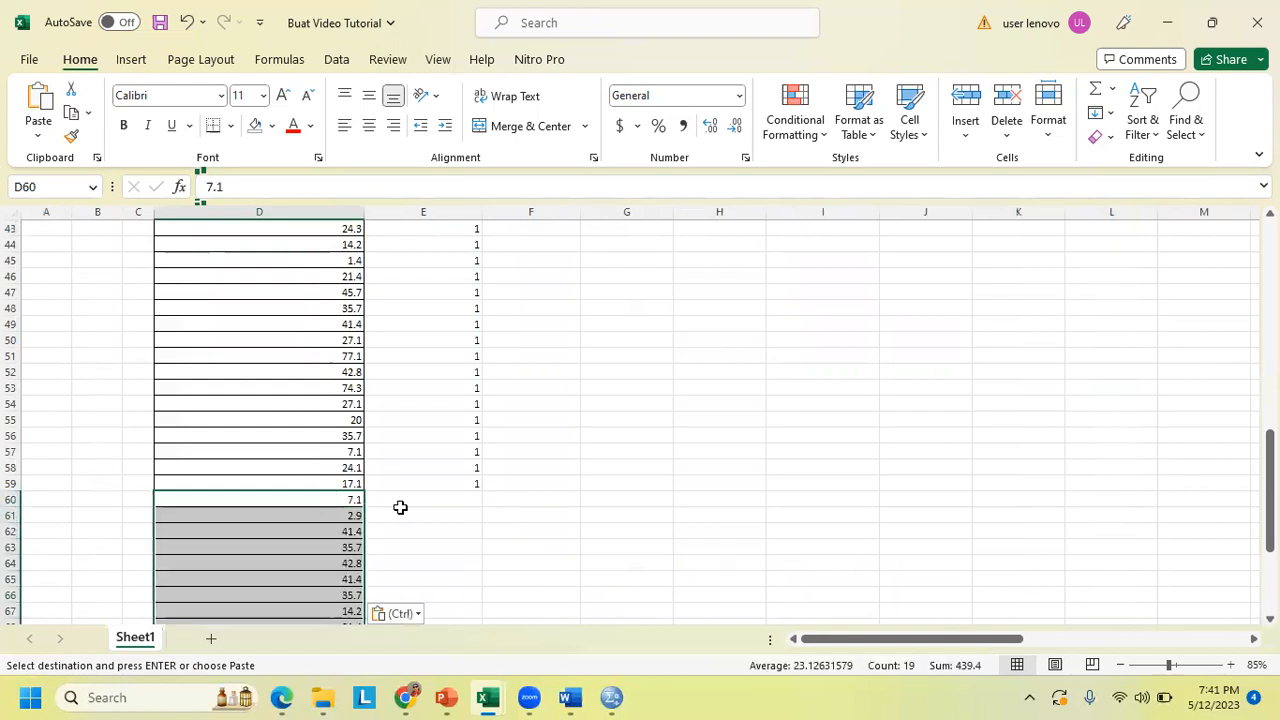
# Step: Enter group code 2 in E60 and fill it down to E78 beside the control scores
pyautogui.click(446, 505)
pyautogui.press('Escape')
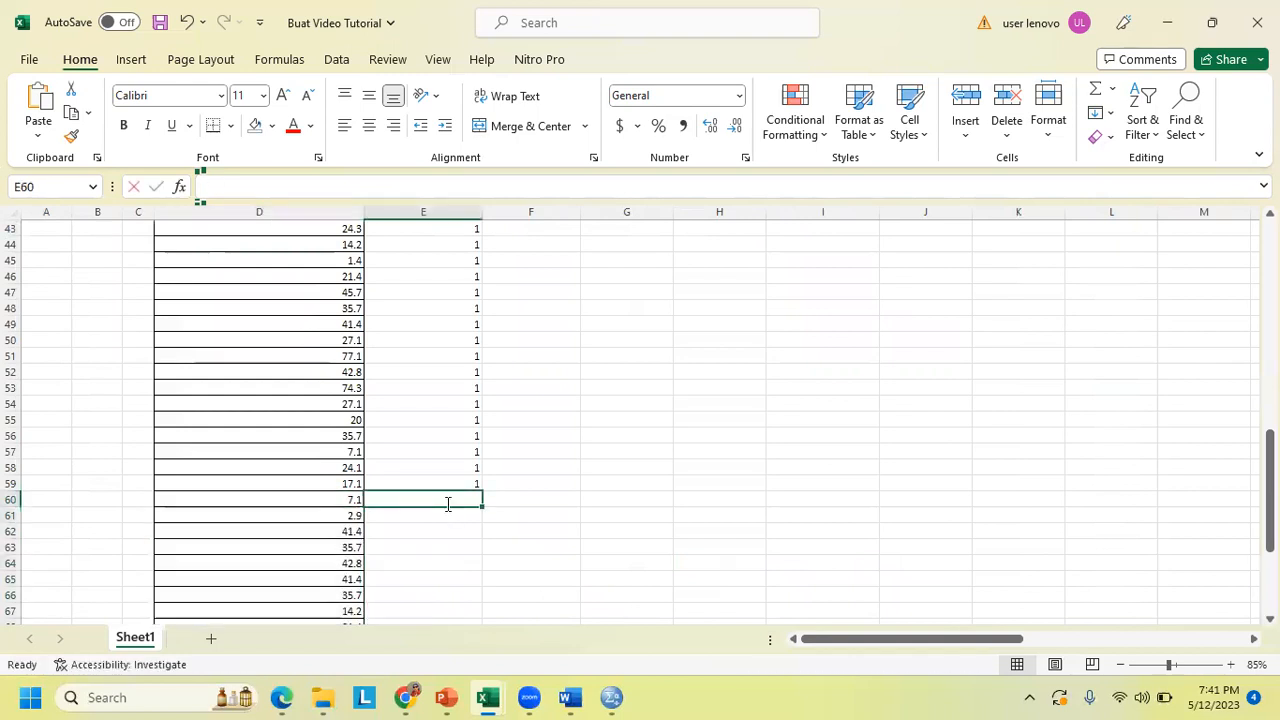
pyautogui.write('2')
pyautogui.scroll(-4, 445, 503)
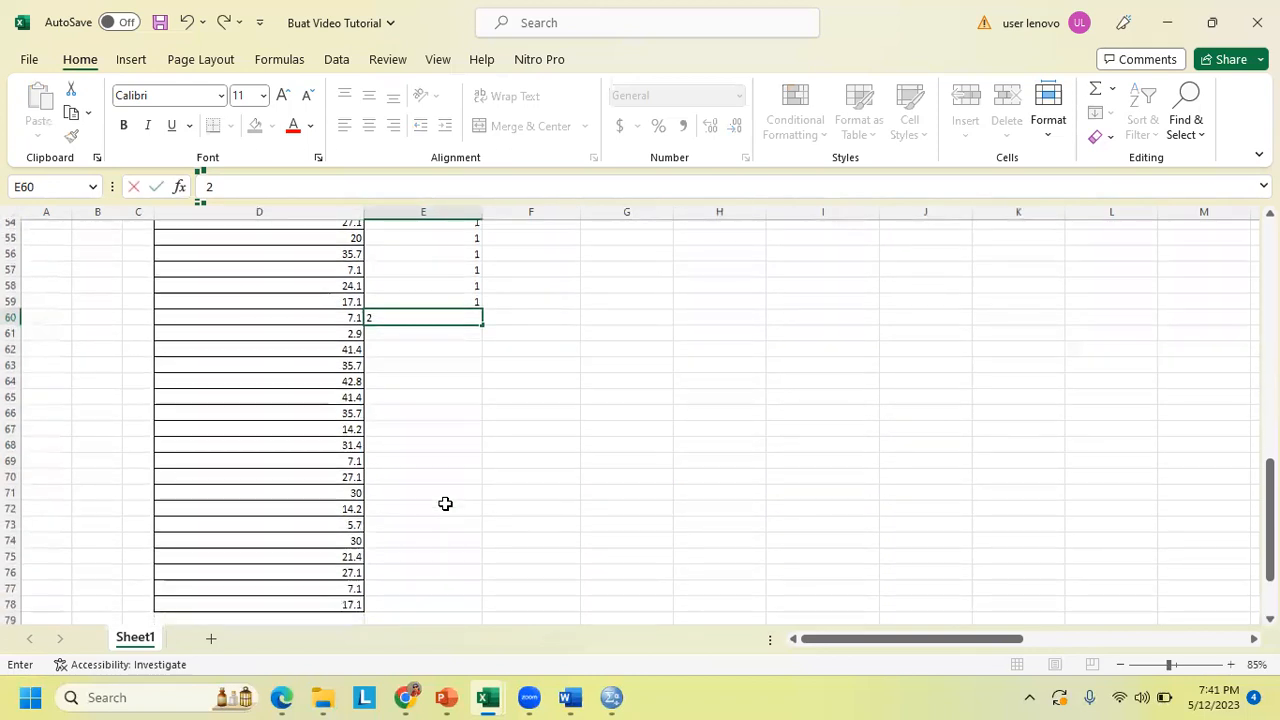
pyautogui.scroll(-1, 445, 503)
pyautogui.click(670, 358)
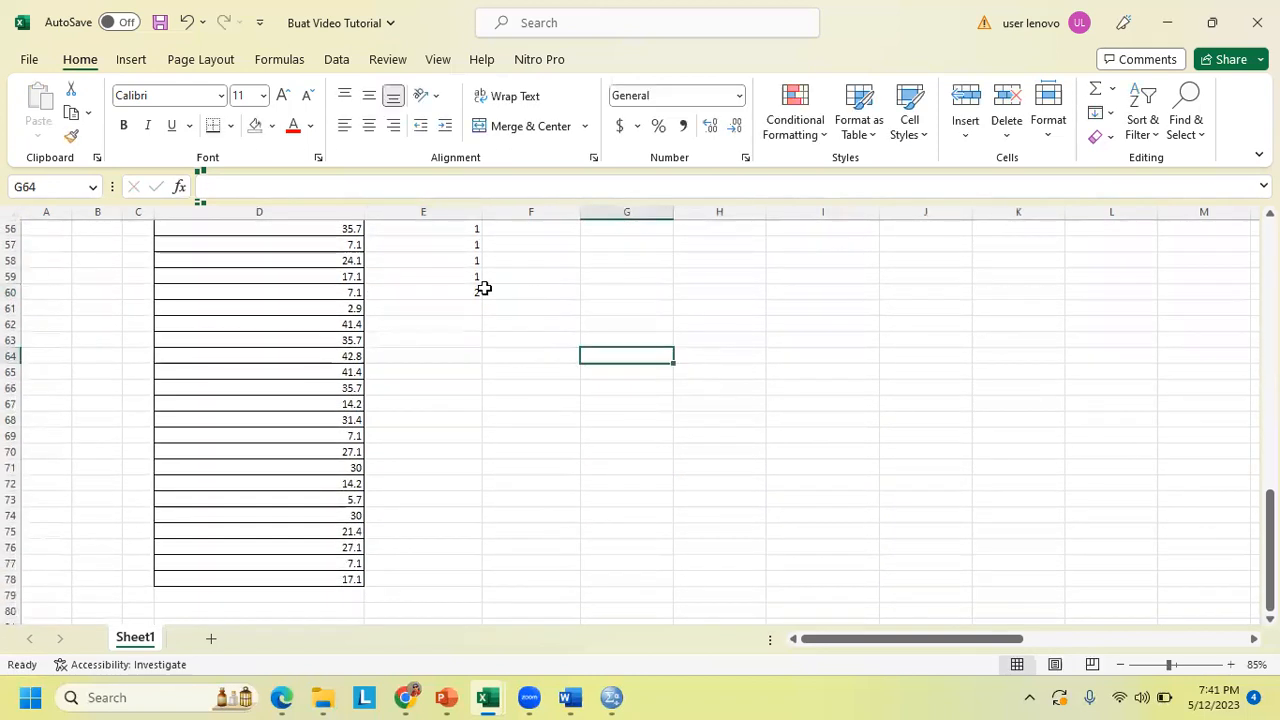
pyautogui.click(474, 290)
pyautogui.moveTo(481, 299); pyautogui.dragTo(472, 585)
pyautogui.click(615, 480)
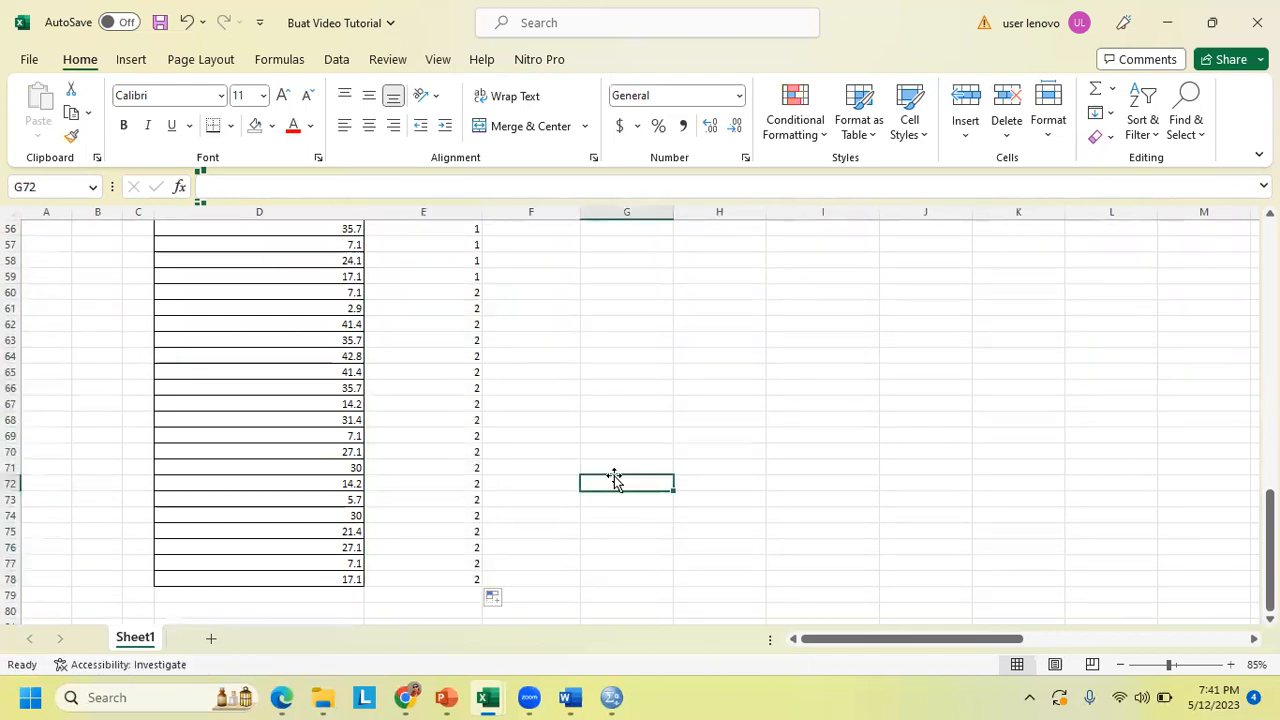
pyautogui.scroll(3, 614, 478)
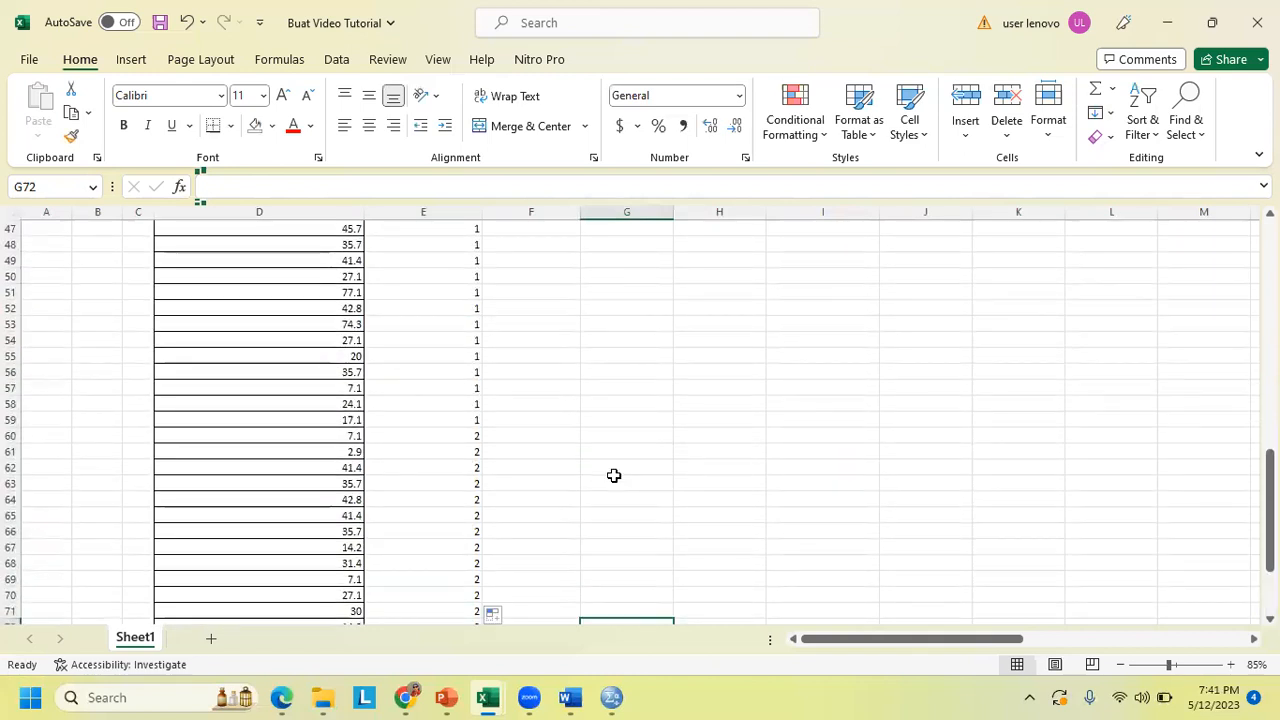
# Step: Switch to the Untitled1 dataset in the SPSS Data Editor and show its variable definitions
pyautogui.moveTo(615, 698)
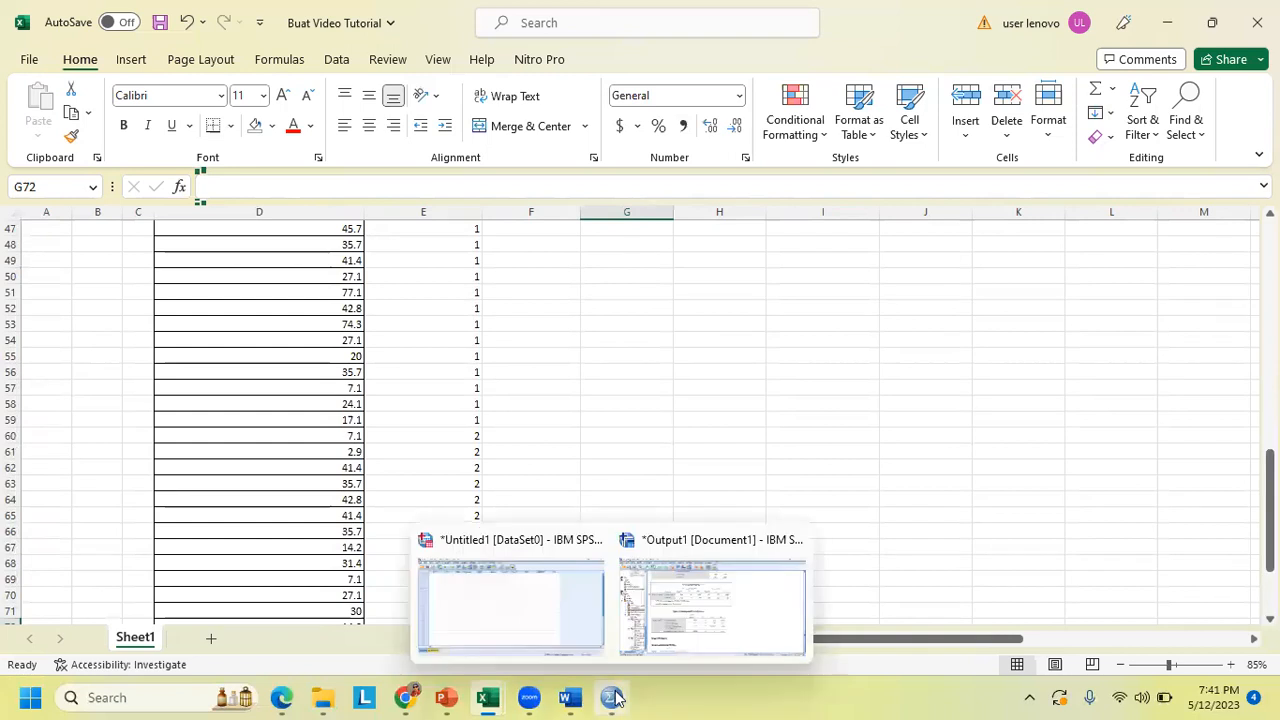
pyautogui.click(511, 608)
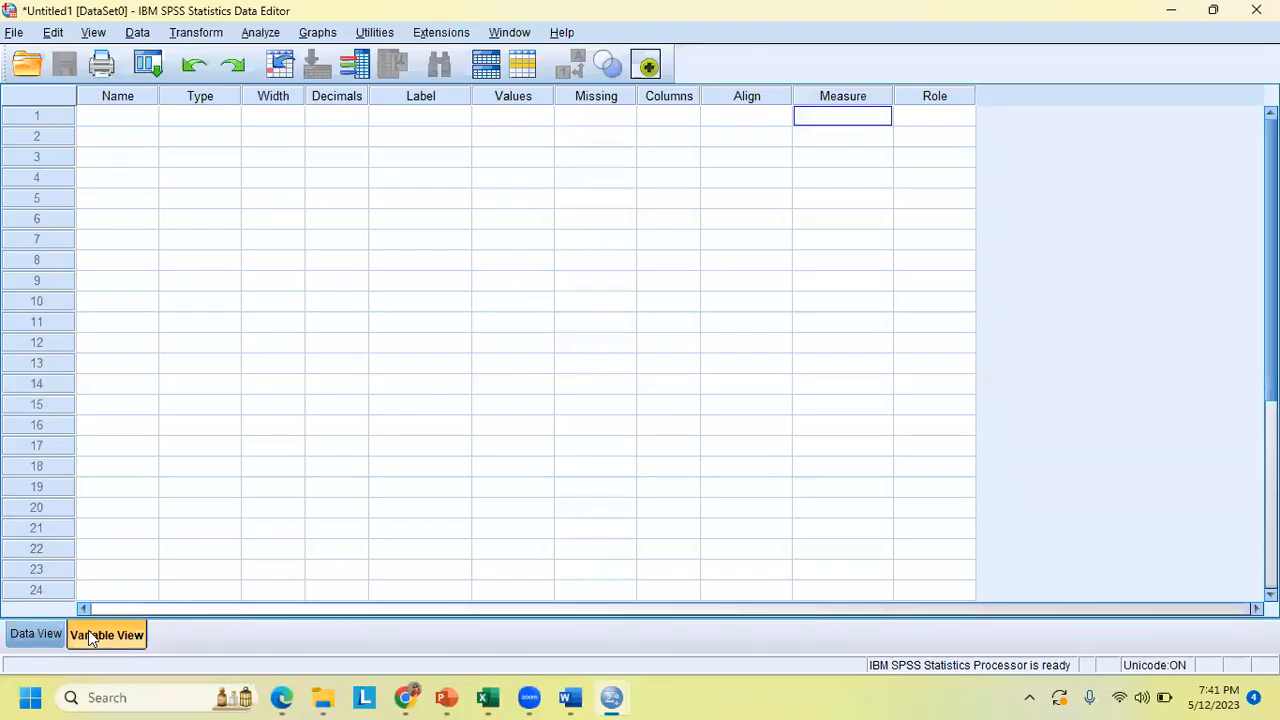
pyautogui.click(49, 632)
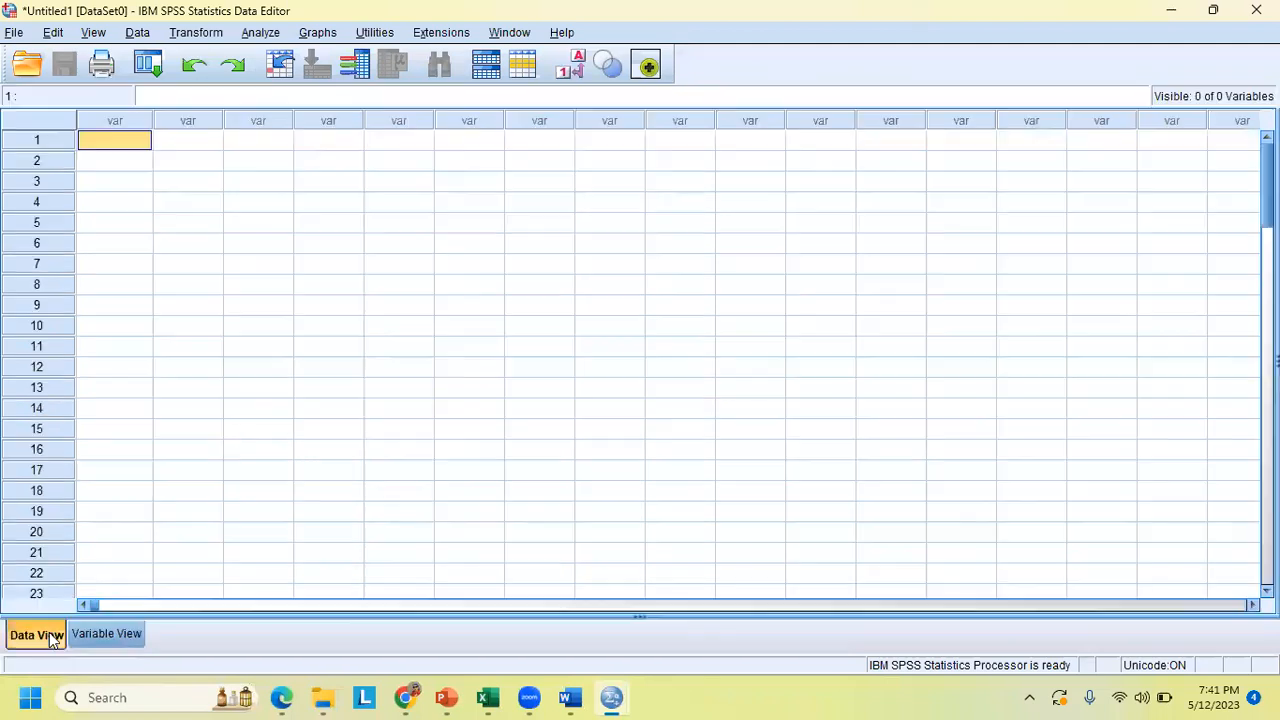
pyautogui.click(112, 634)
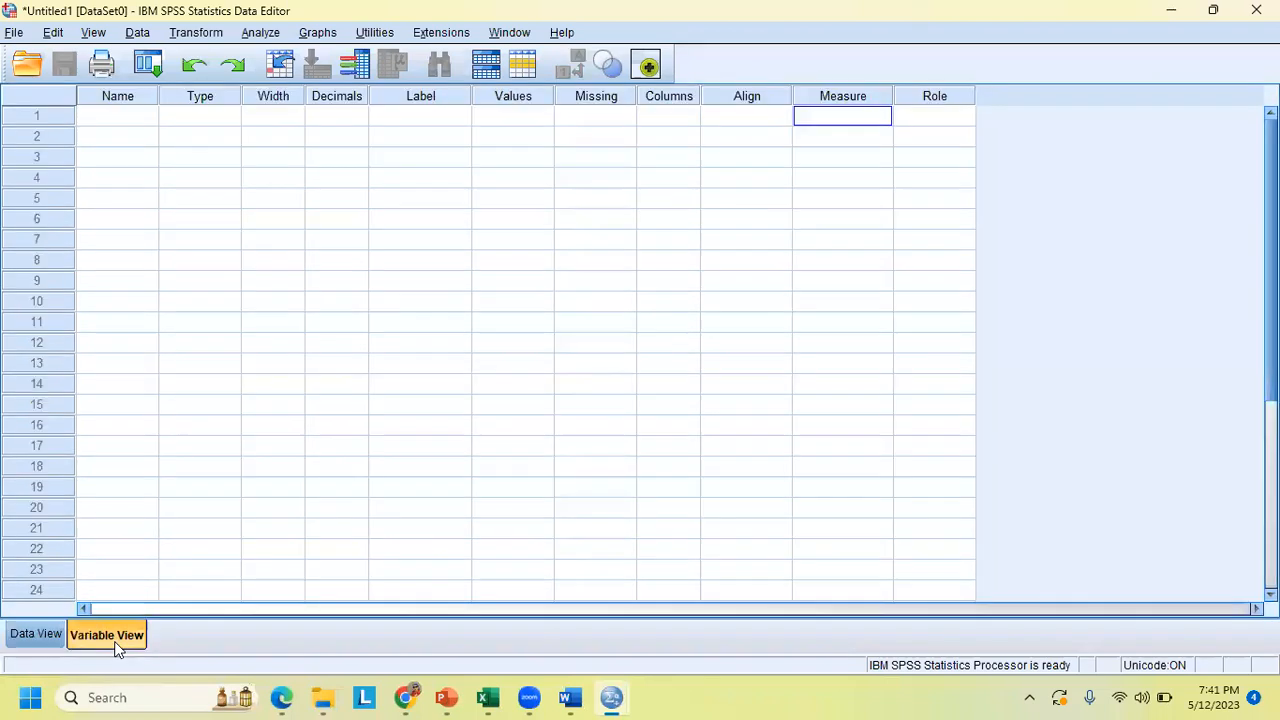
# Step: Name the first variable Hasil
pyautogui.doubleClick(114, 117)
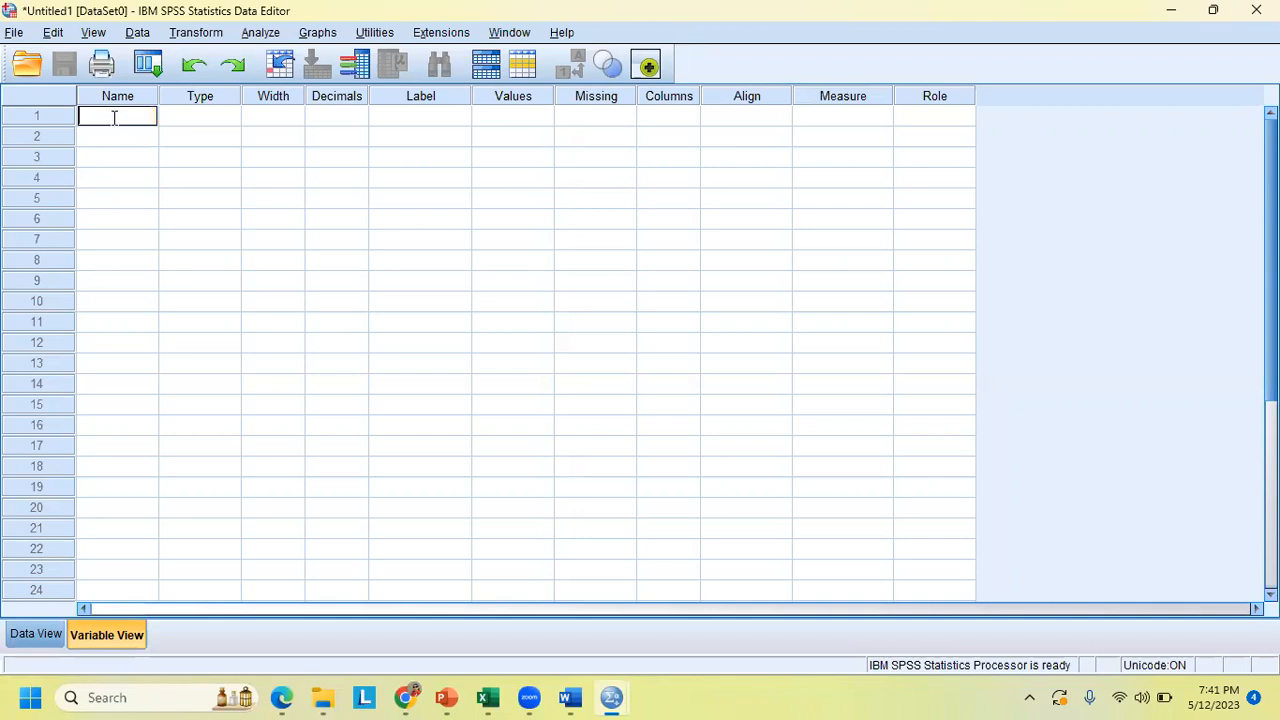
pyautogui.press('capslock')
pyautogui.write('H')
pyautogui.press('capslock')
pyautogui.write('asil')
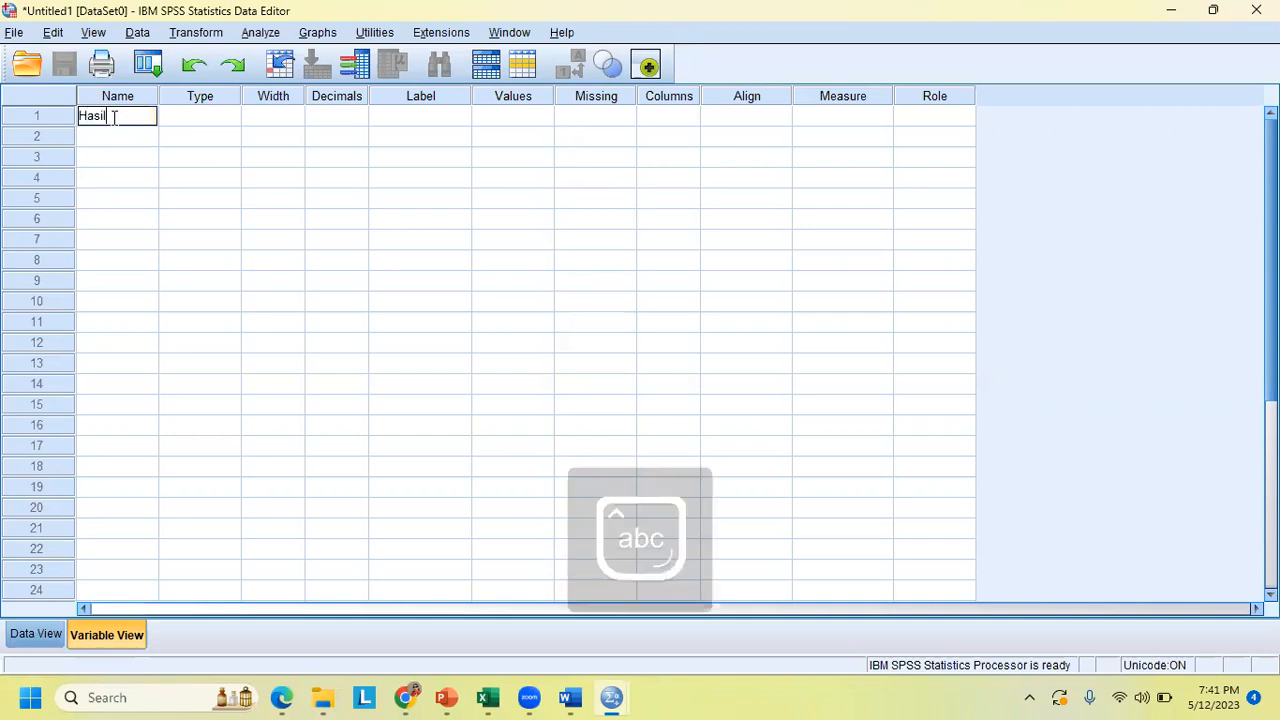
# Step: Set the label of the Hasil variable to "Hasil Pretest"
pyautogui.click(426, 118)
pyautogui.press('capslock')
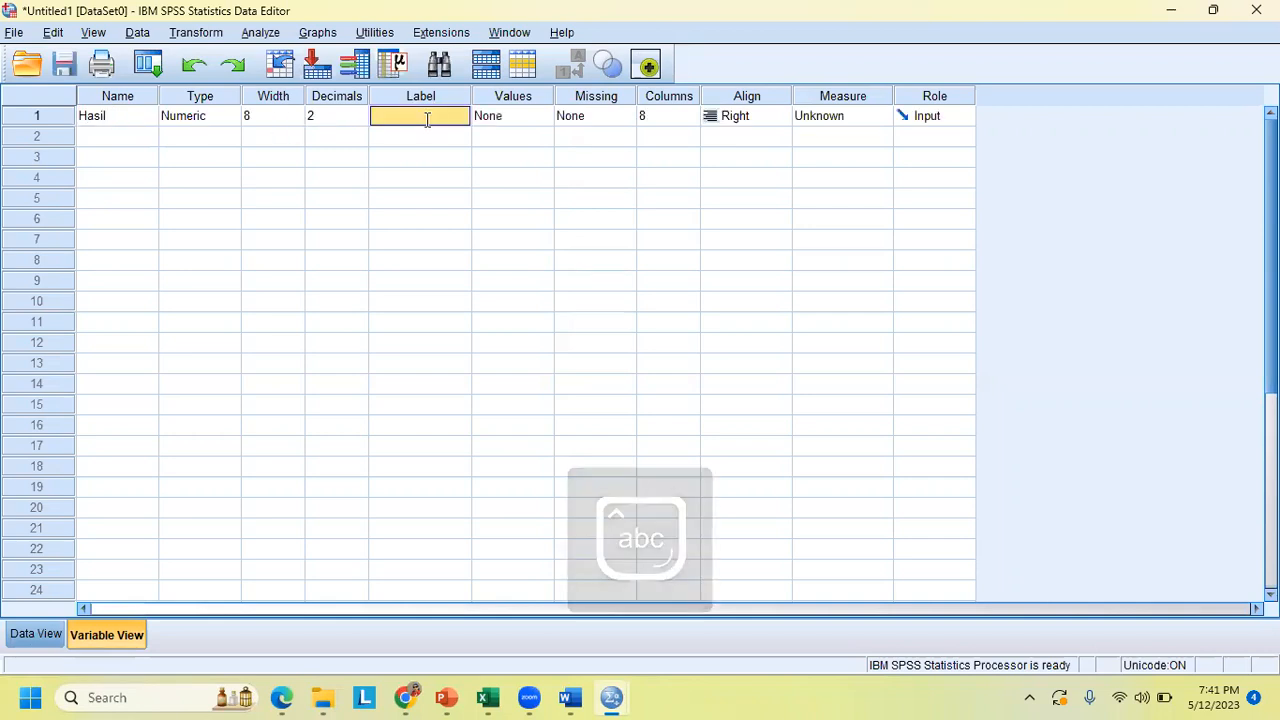
pyautogui.write('H')
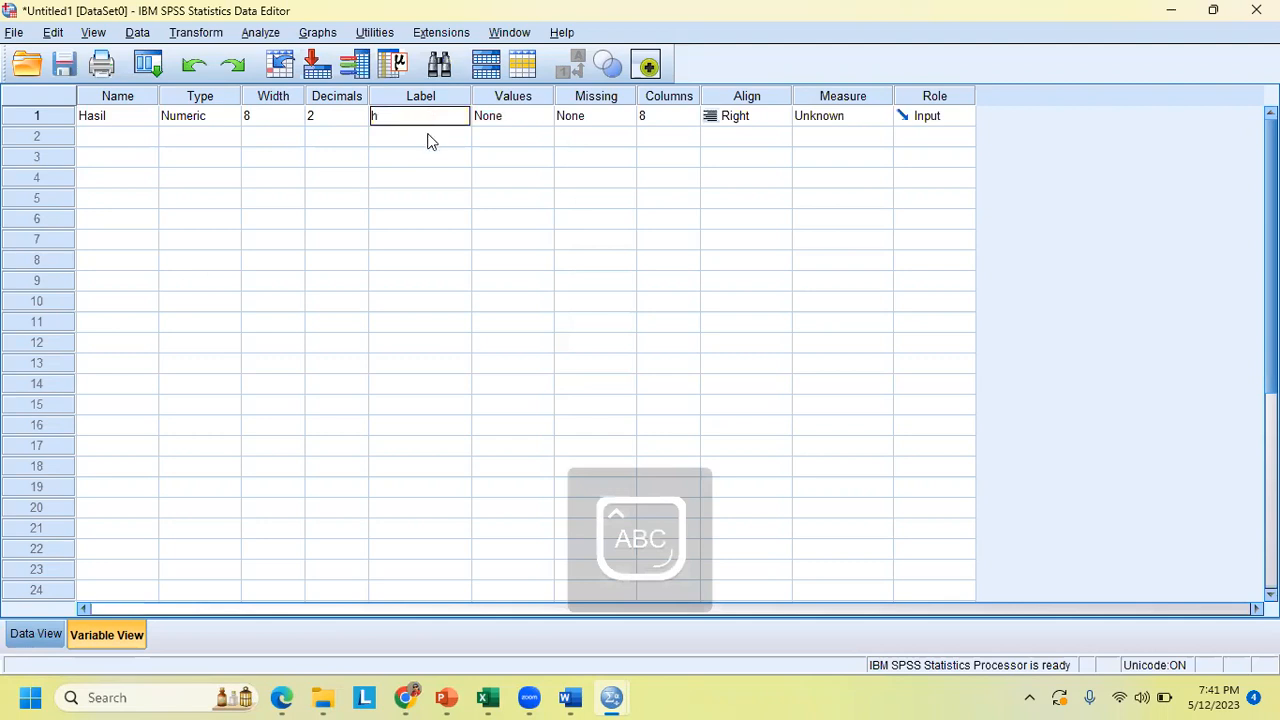
pyautogui.click(430, 140)
pyautogui.click(422, 118)
pyautogui.write('H')
pyautogui.press('capslock')
pyautogui.write('asil Pretest')
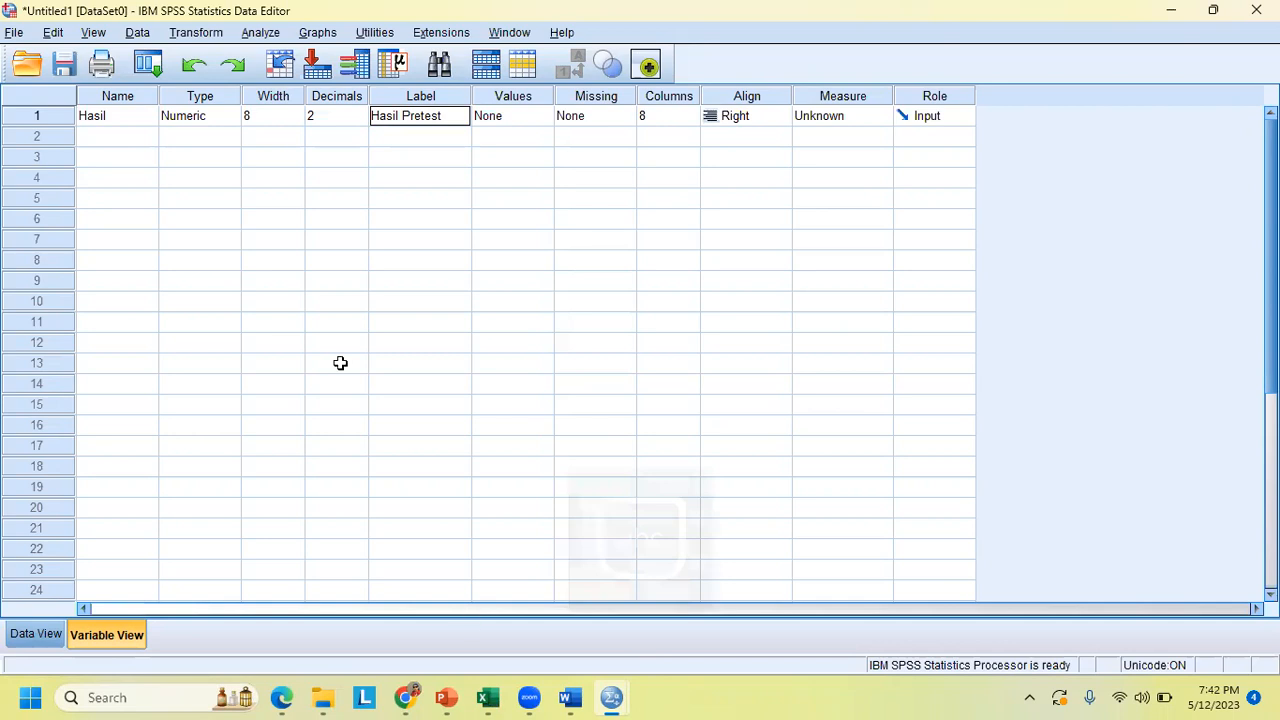
# Step: Check the score format in the Excel sheet and set the SPSS Hasil variable to 1 decimal with the Scale measure
pyautogui.hotkey('alt', 'Tab')
pyautogui.scroll(3, 354, 343)
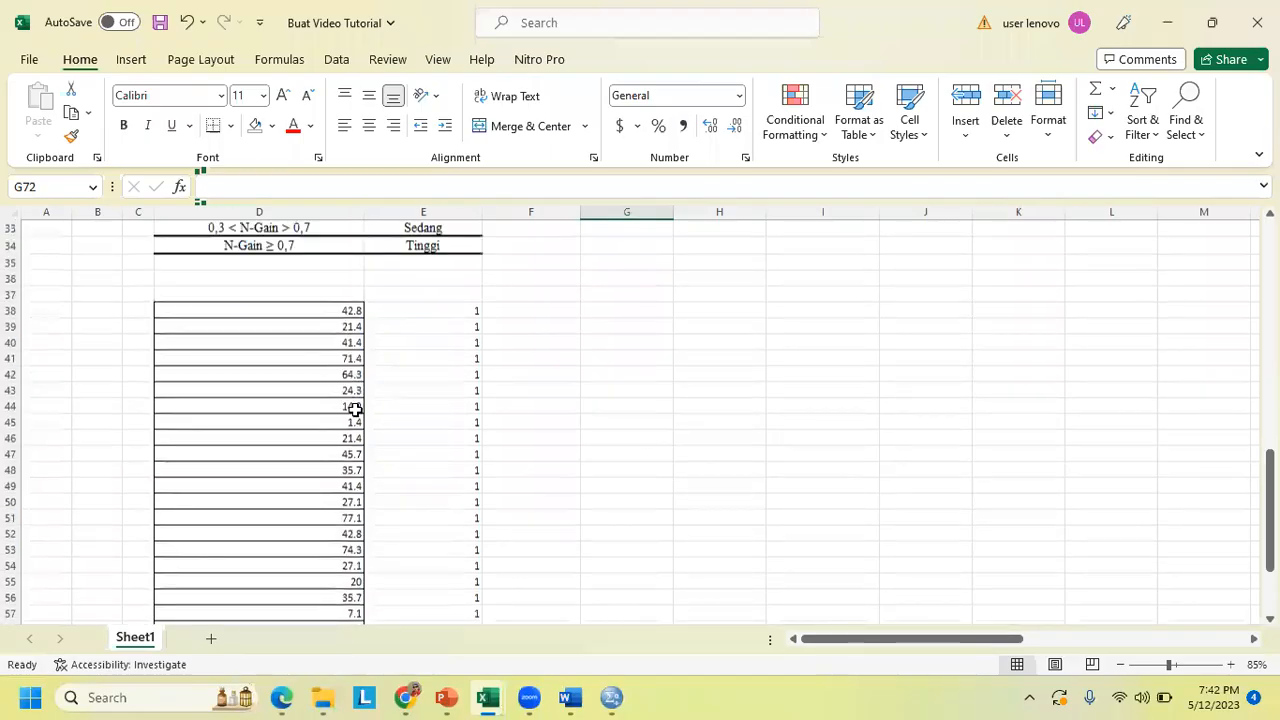
pyautogui.scroll(1, 355, 409)
pyautogui.scroll(-2, 355, 487)
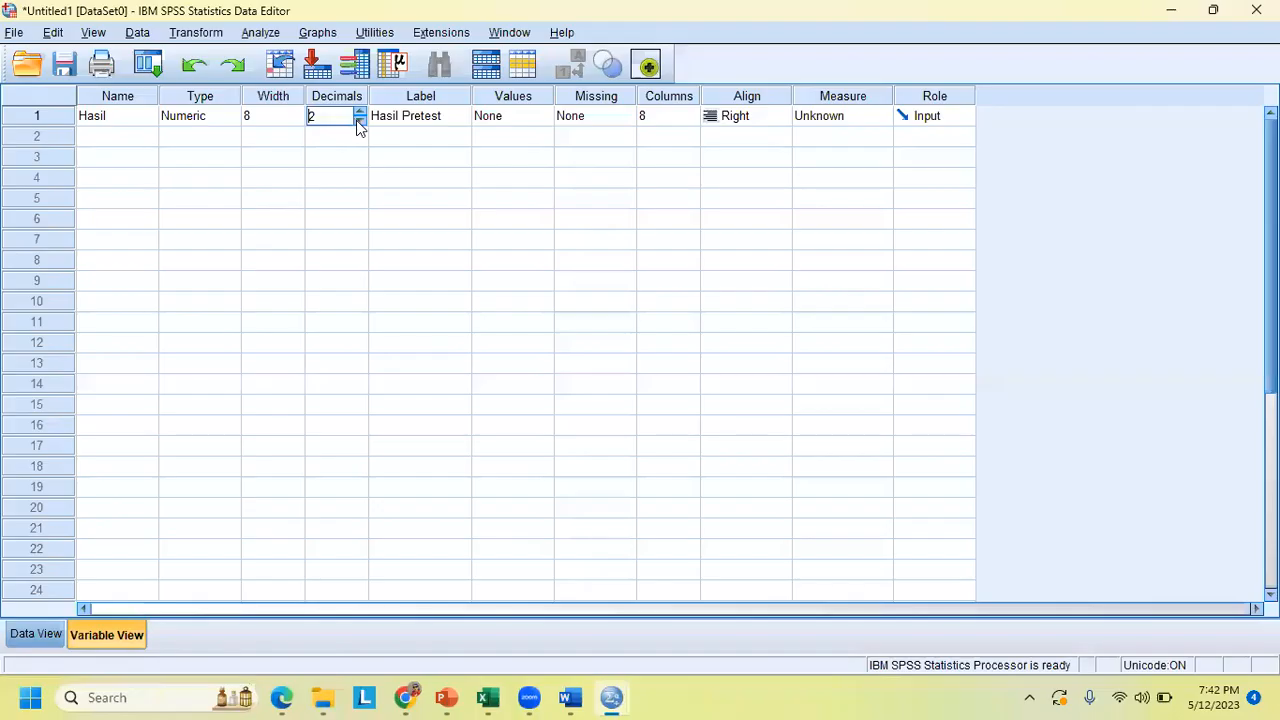
pyautogui.click(357, 121)
pyautogui.click(846, 117)
pyautogui.click(851, 136)
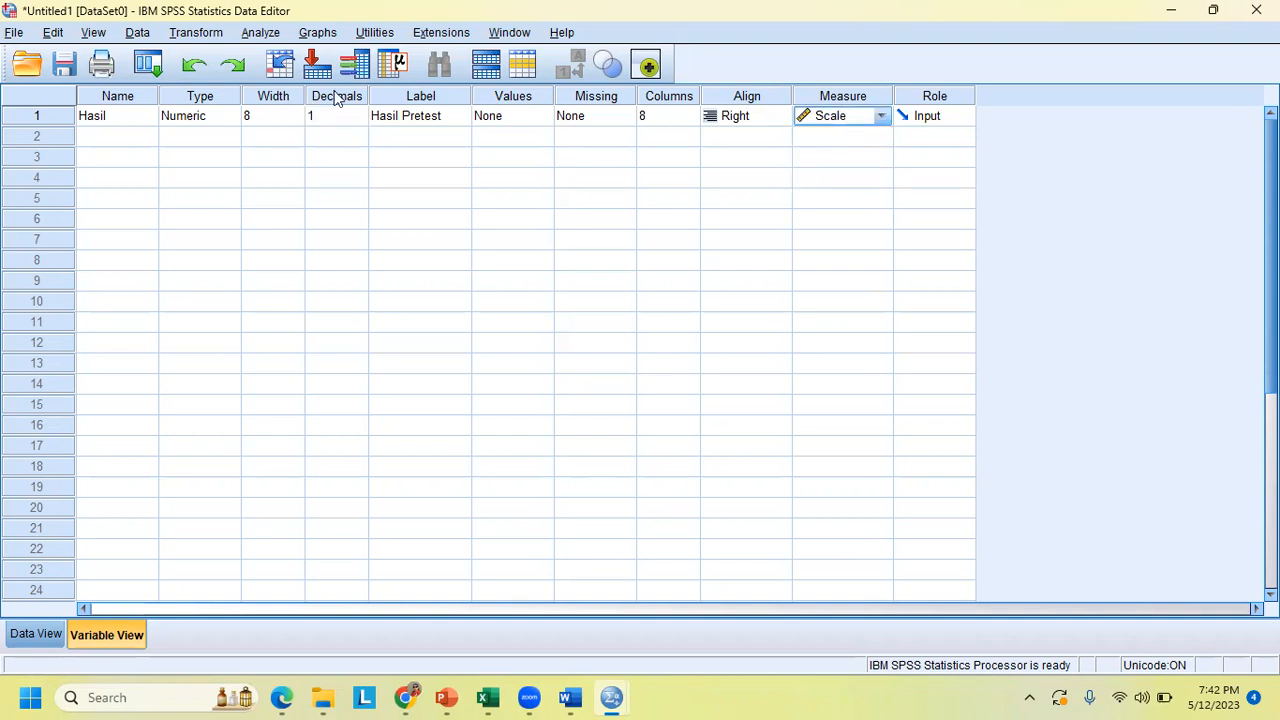
# Step: Name the second variable Kelas
pyautogui.click(100, 138)
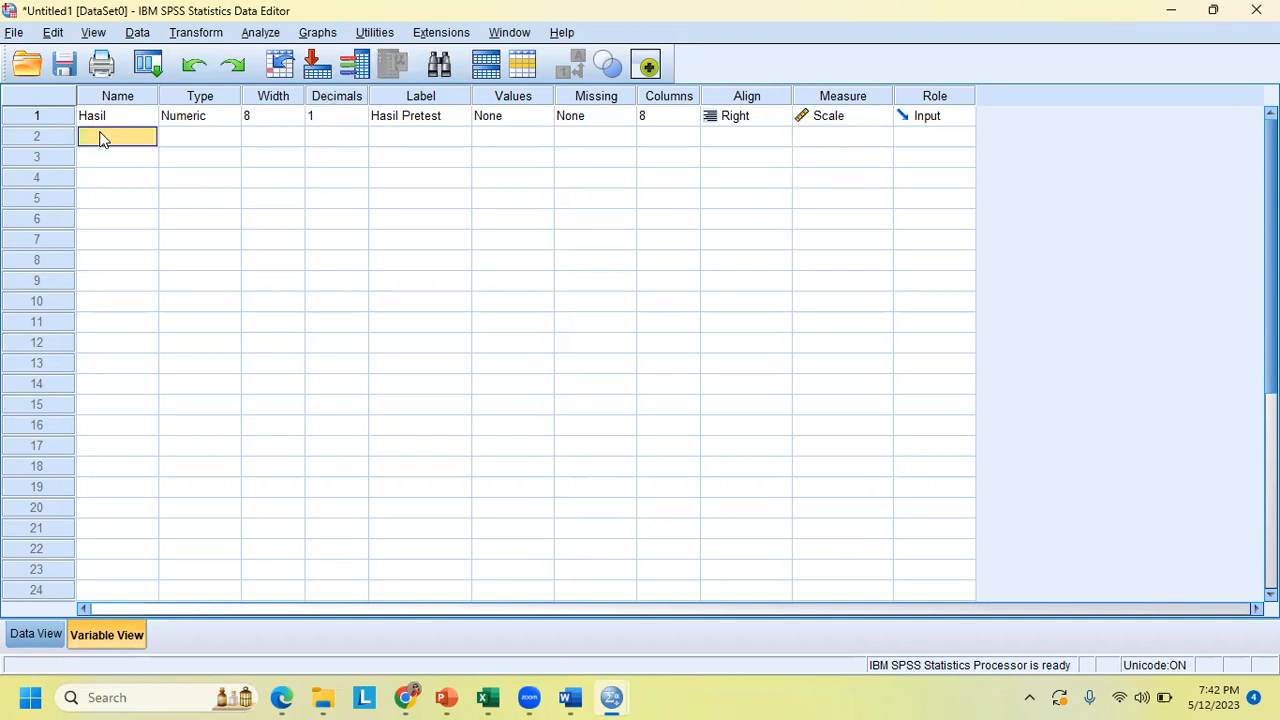
pyautogui.write('Kelas')
pyautogui.click(404, 135)
pyautogui.write('Pre')
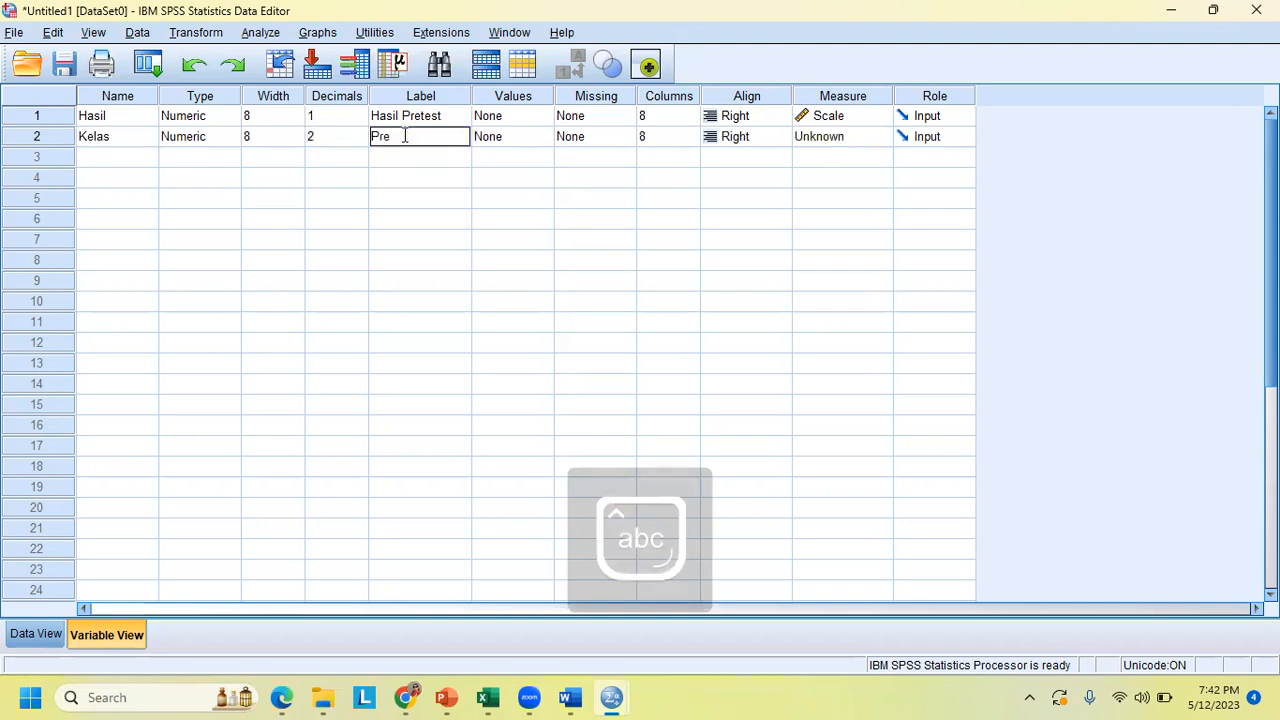
pyautogui.write('test')
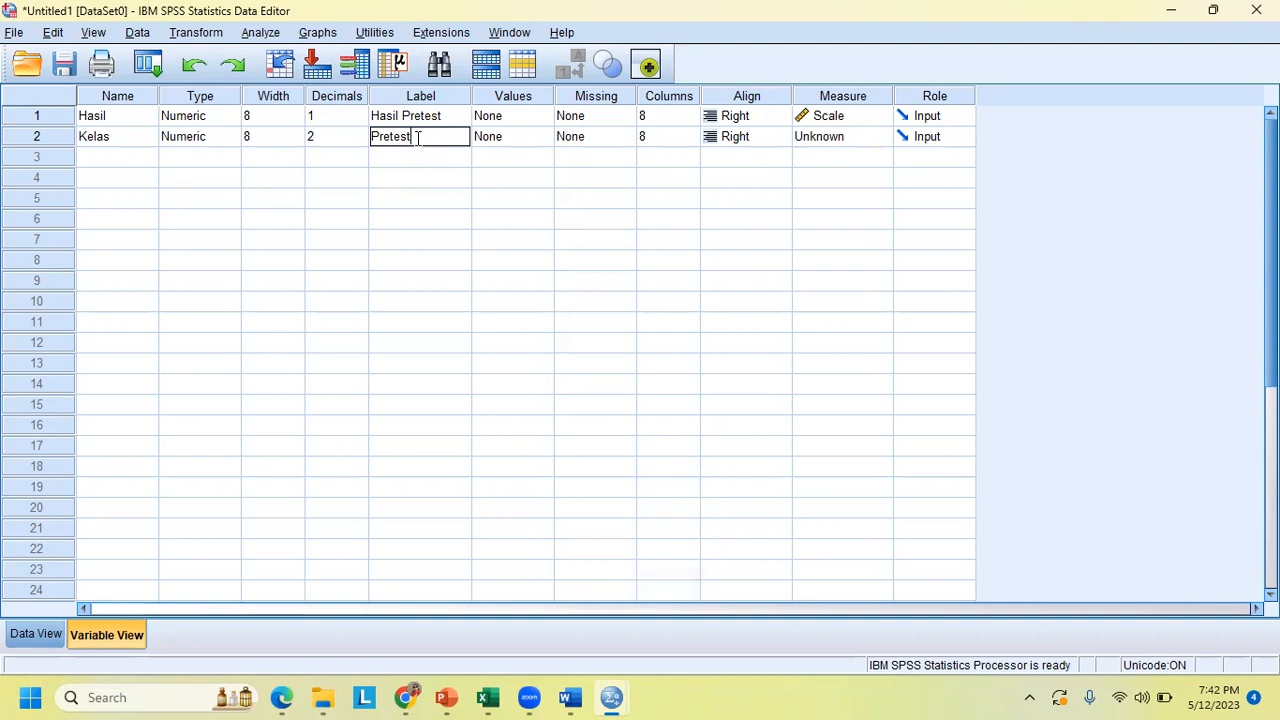
# Step: Set the label of the Kelas variable to "Eks Kon"
pyautogui.doubleClick(417, 137)
pyautogui.press('capslock')
pyautogui.write('E')
pyautogui.press('capslock')
pyautogui.write('ks')
pyautogui.press('capslock')
pyautogui.write('K')
pyautogui.press('capslock')
pyautogui.write('on')
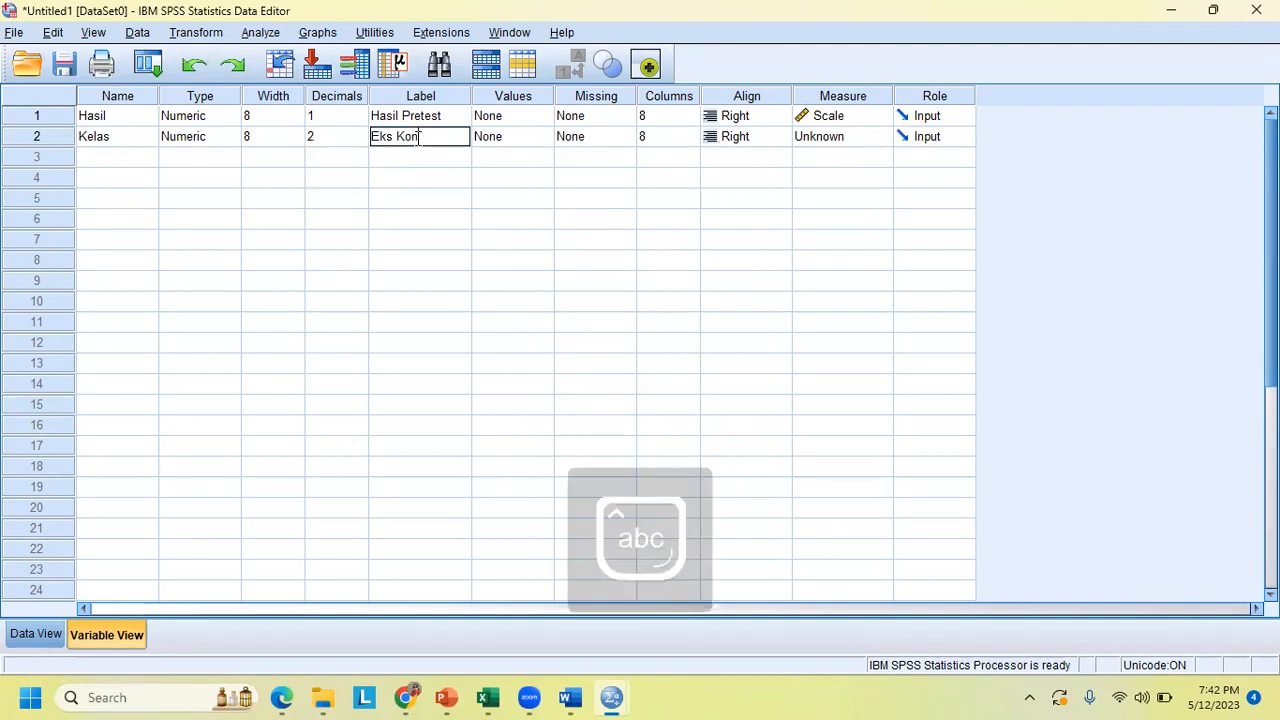
# Step: Add a value label to the Kelas variable that assigns 1 to "Eksperimen"
pyautogui.click(500, 142)
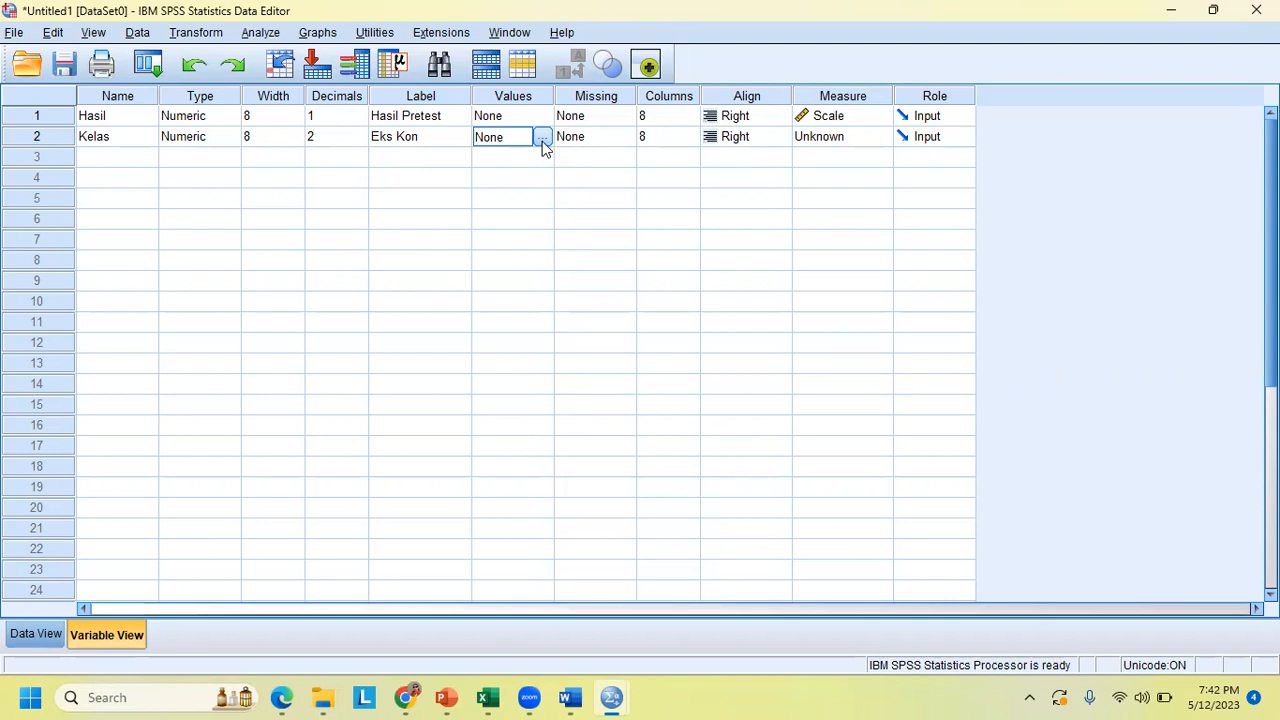
pyautogui.click(542, 145)
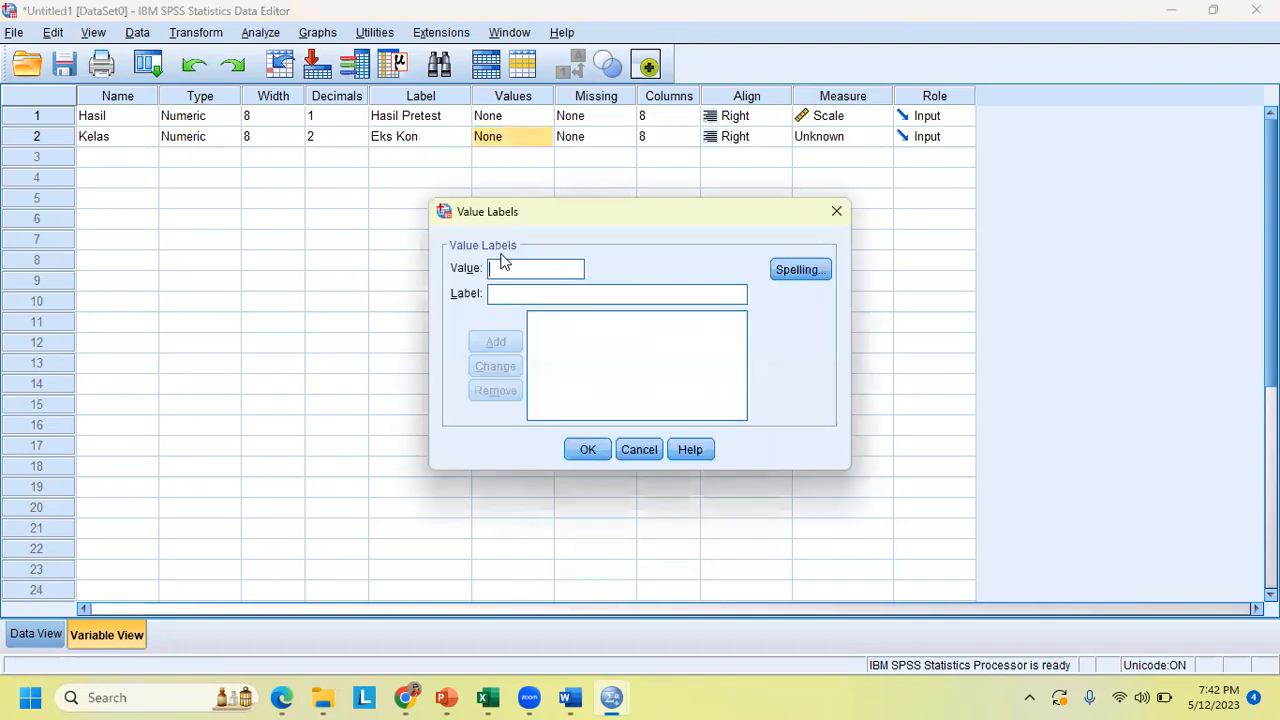
pyautogui.write('1')
pyautogui.click(519, 291)
pyautogui.press('capslock')
pyautogui.write('E')
pyautogui.press('capslock')
pyautogui.write('ksperimen')
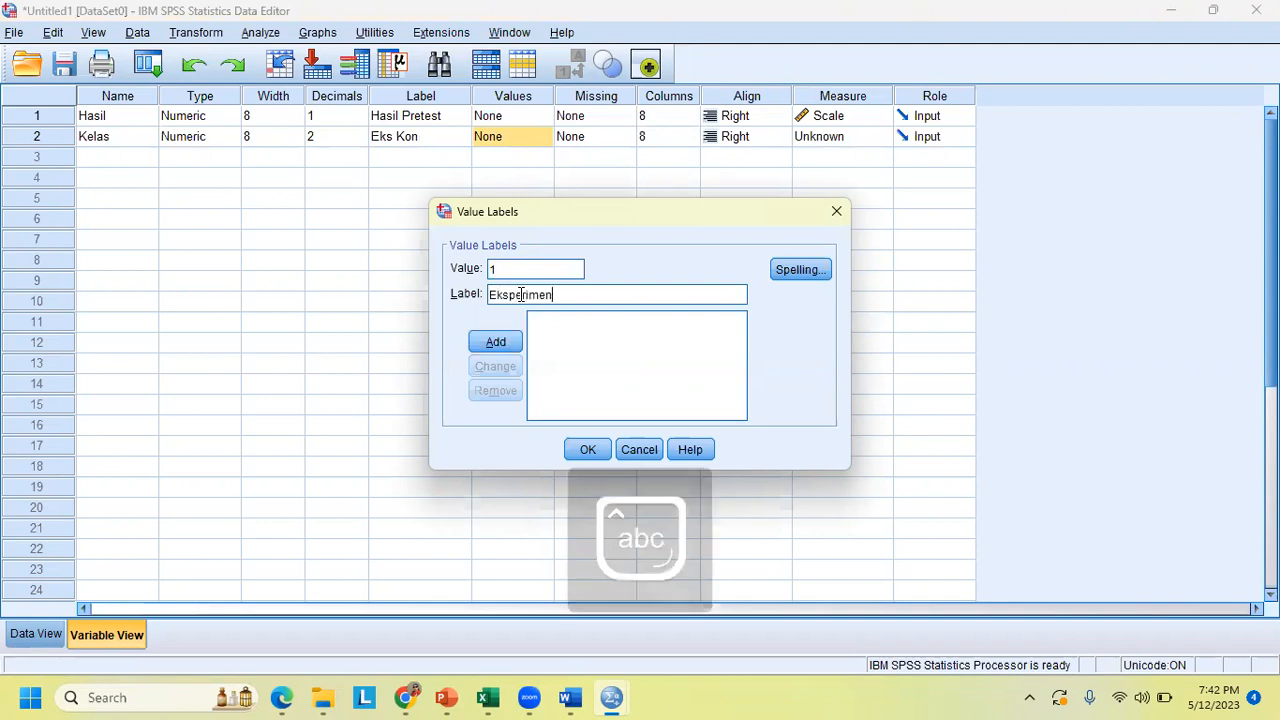
pyautogui.click(494, 341)
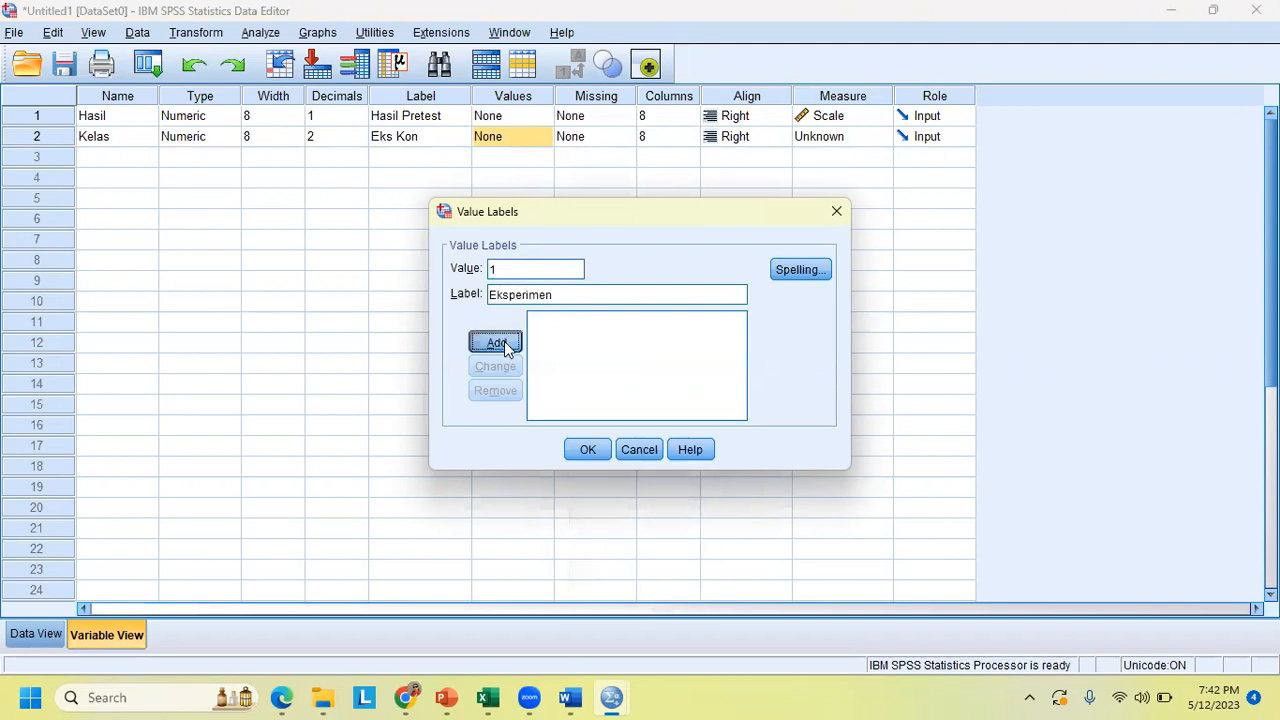
# Step: Add the value label "Kontrol" for 2 and apply the Kelas value labels
pyautogui.write('2')
pyautogui.click(506, 289)
pyautogui.press('capslock')
pyautogui.write('K')
pyautogui.press('capslock')
pyautogui.write('ontrol')
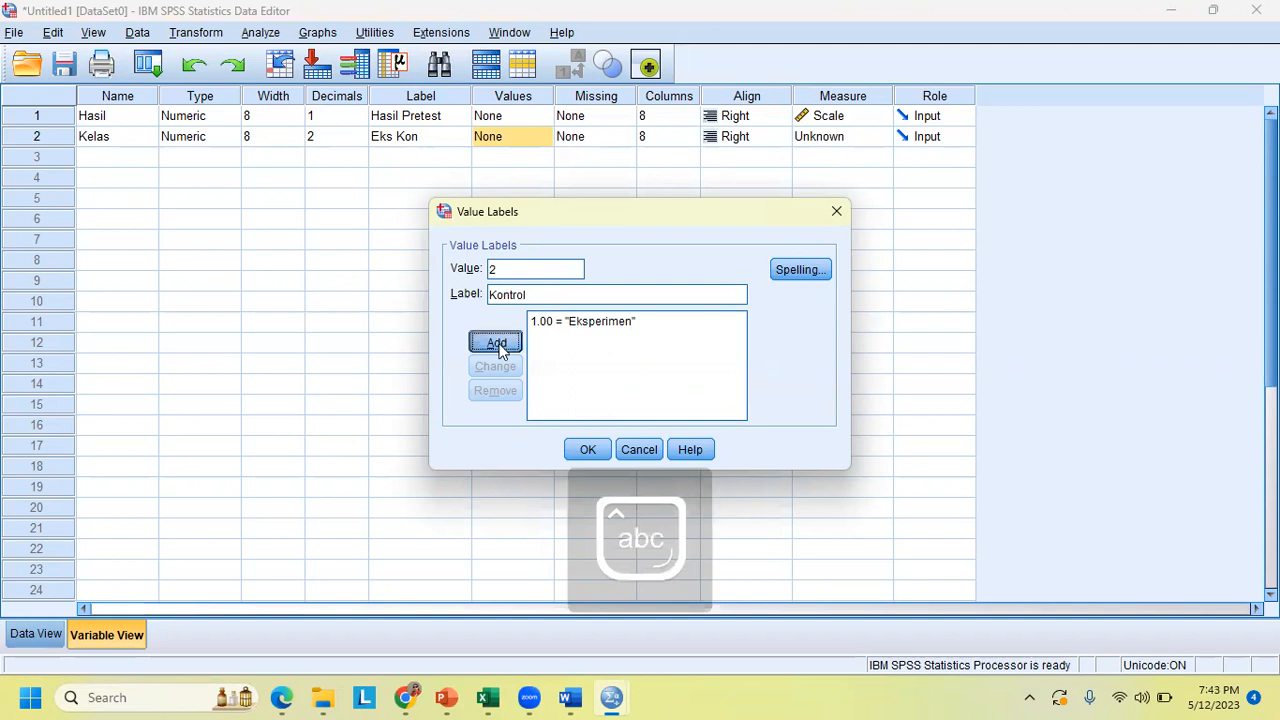
pyautogui.click(502, 341)
pyautogui.click(591, 450)
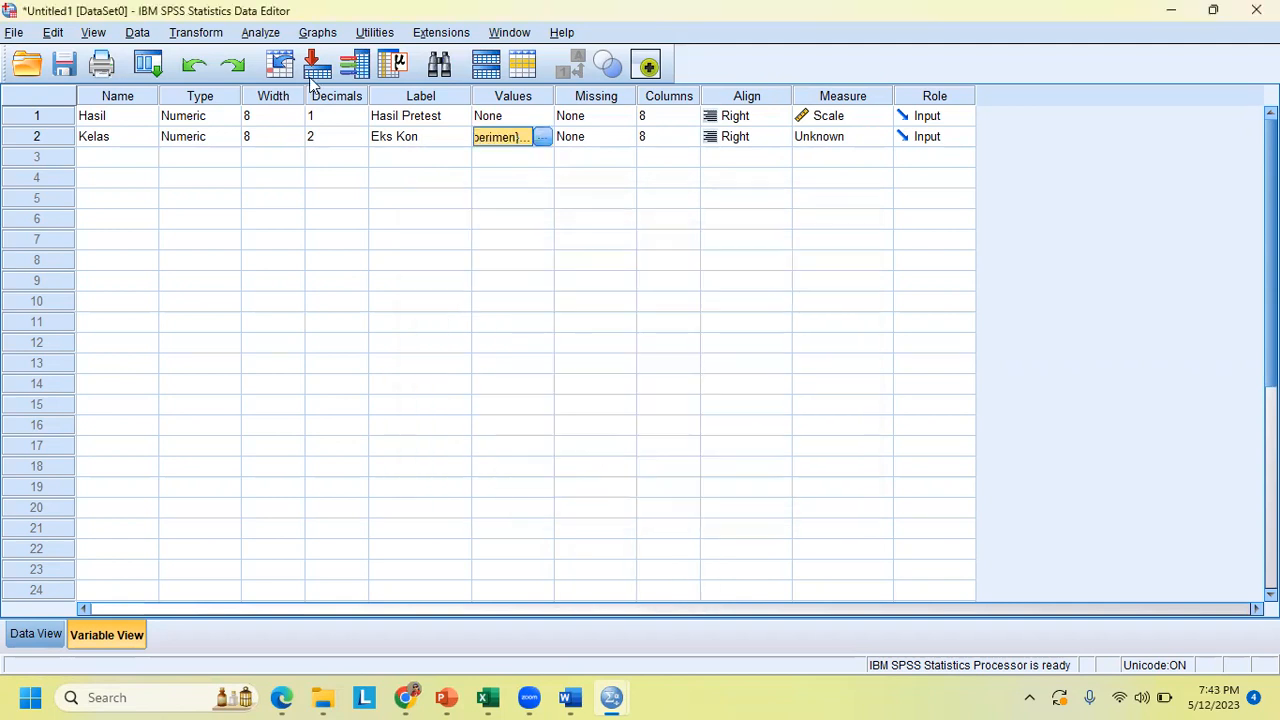
# Step: Set the Kelas variable to 0 decimals and its measure to Nominal
pyautogui.click(360, 140)
pyautogui.click(360, 140)
pyautogui.click(360, 140)
pyautogui.click(331, 198)
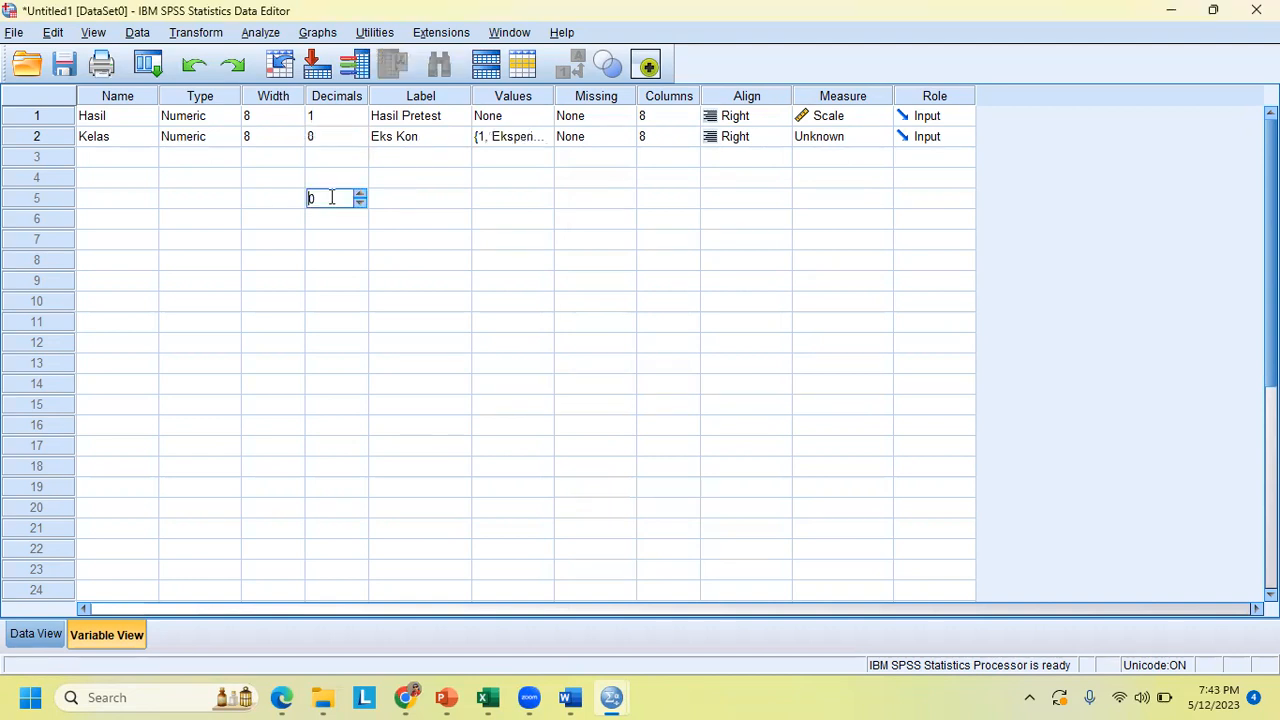
pyautogui.click(851, 140)
pyautogui.click(856, 195)
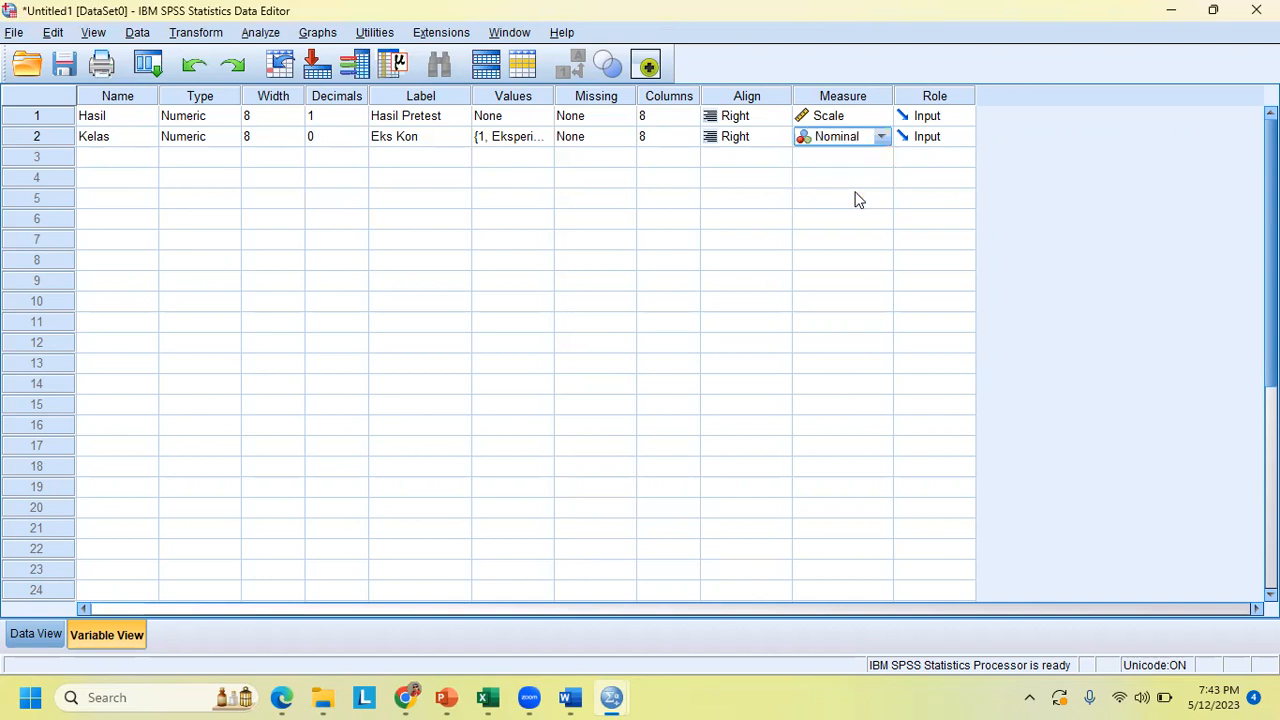
# Step: Show the SPSS data sheet, switch to the Excel workbook and copy the scores and group codes in D38:E78
pyautogui.click(35, 636)
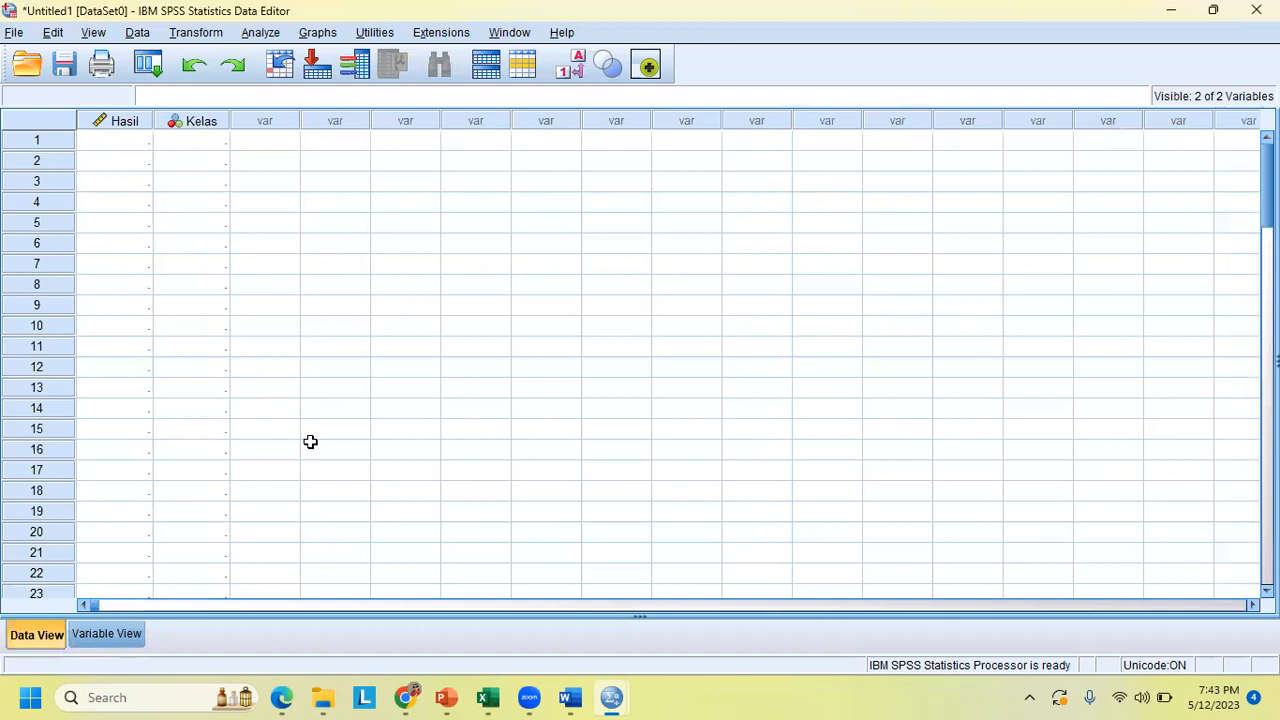
pyautogui.hotkey('alt', 'Tab')
pyautogui.moveTo(368, 381); pyautogui.dragTo(481, 604)
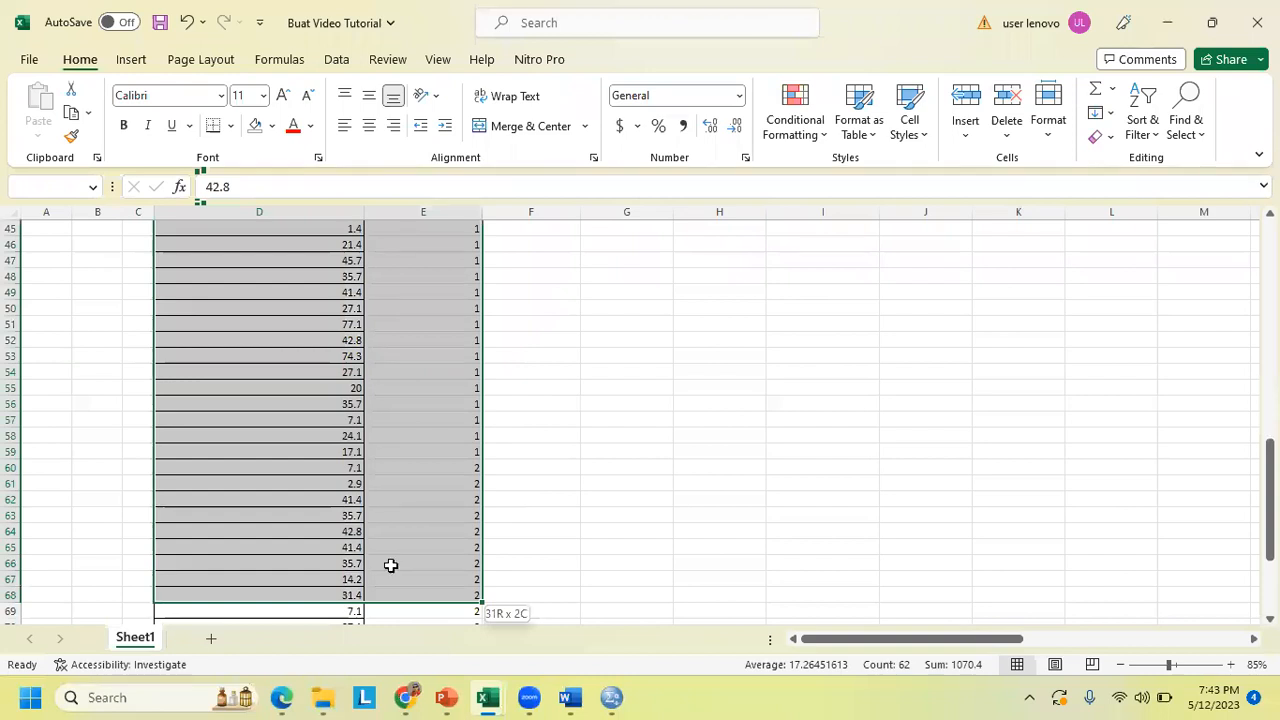
pyautogui.moveTo(390, 565); pyautogui.dragTo(390, 578)
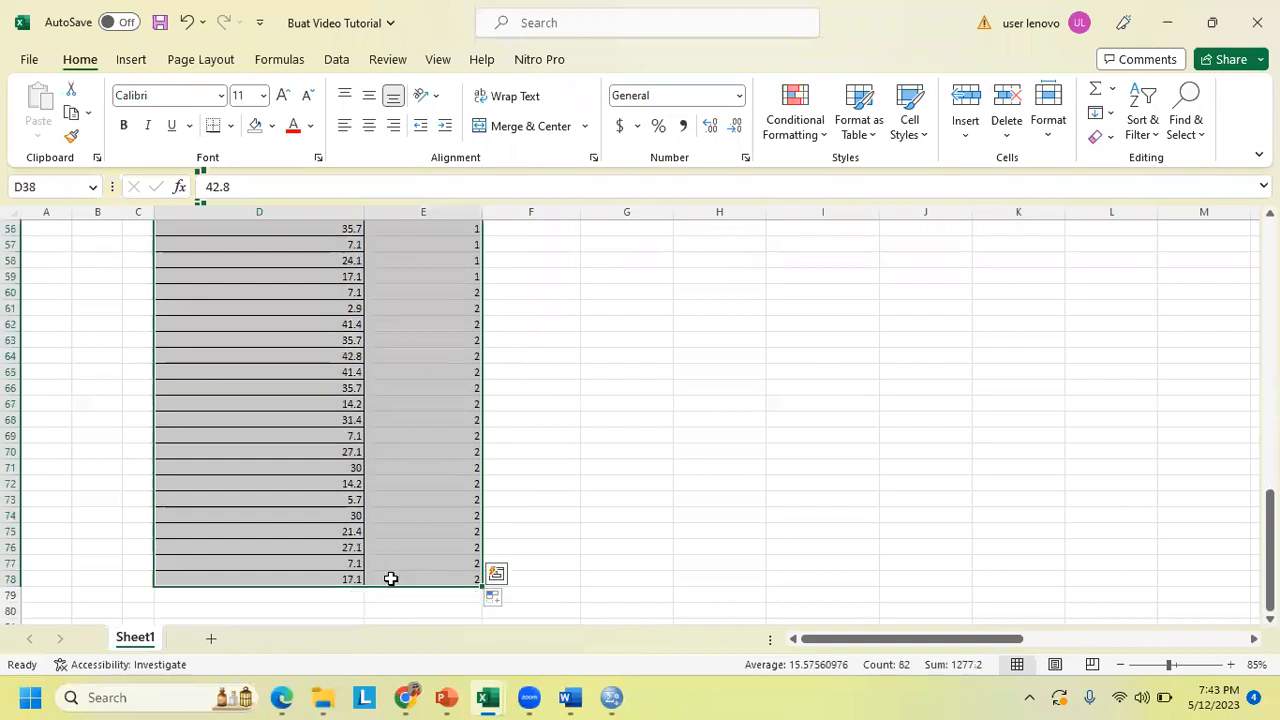
pyautogui.hotkey('ctrl', 'c')
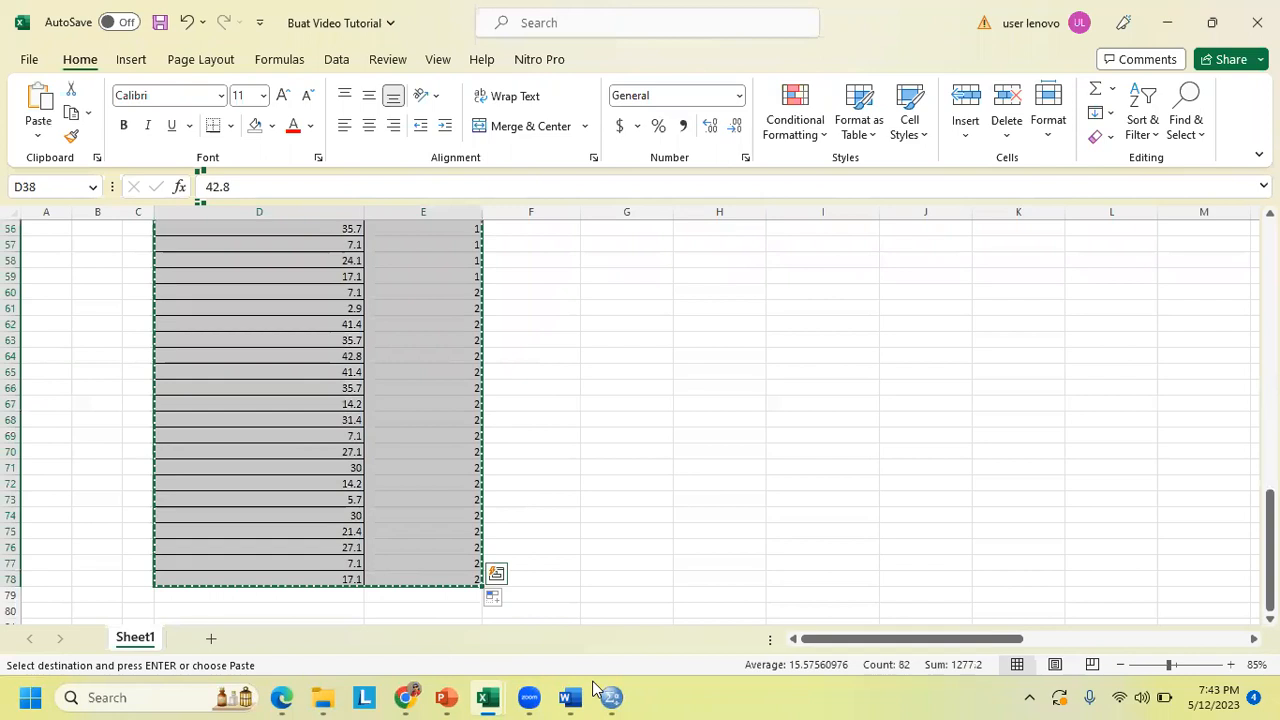
# Step: Paste the copied scores and codes into SPSS from row 1 of Hasil and check the filled rows
pyautogui.click(597, 692)
pyautogui.click(507, 573)
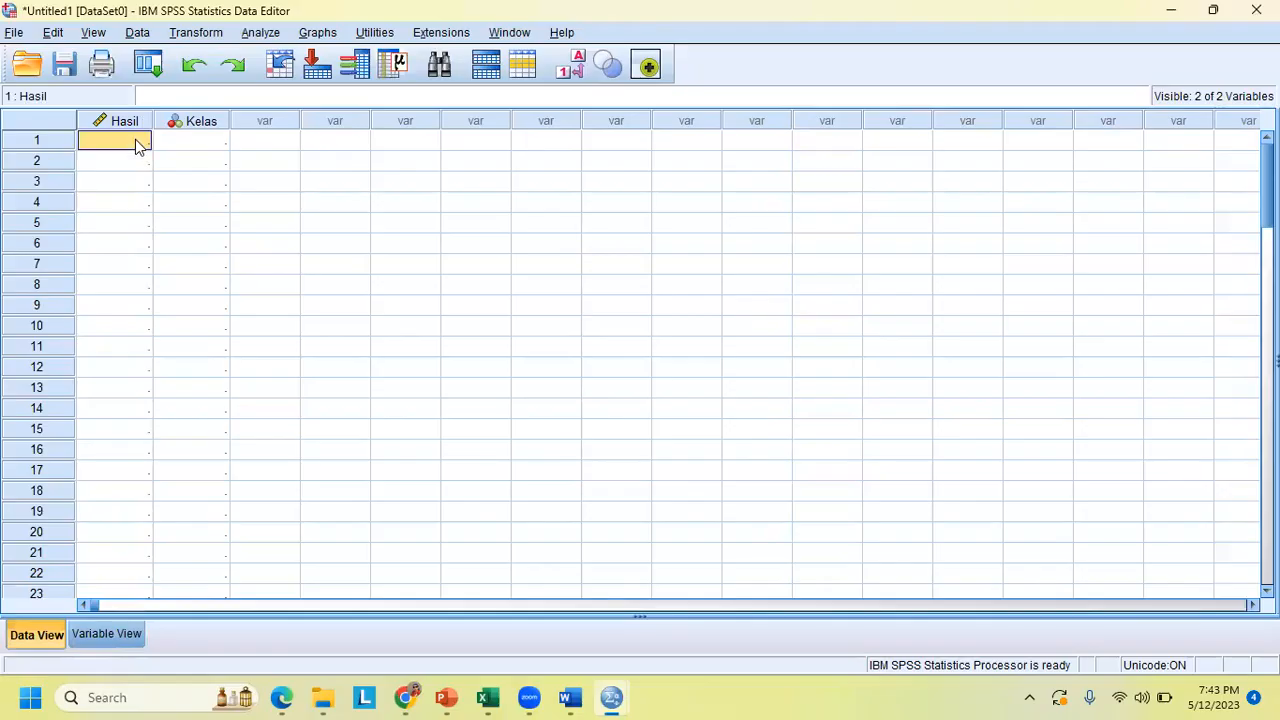
pyautogui.hotkey('ctrl', 'v')
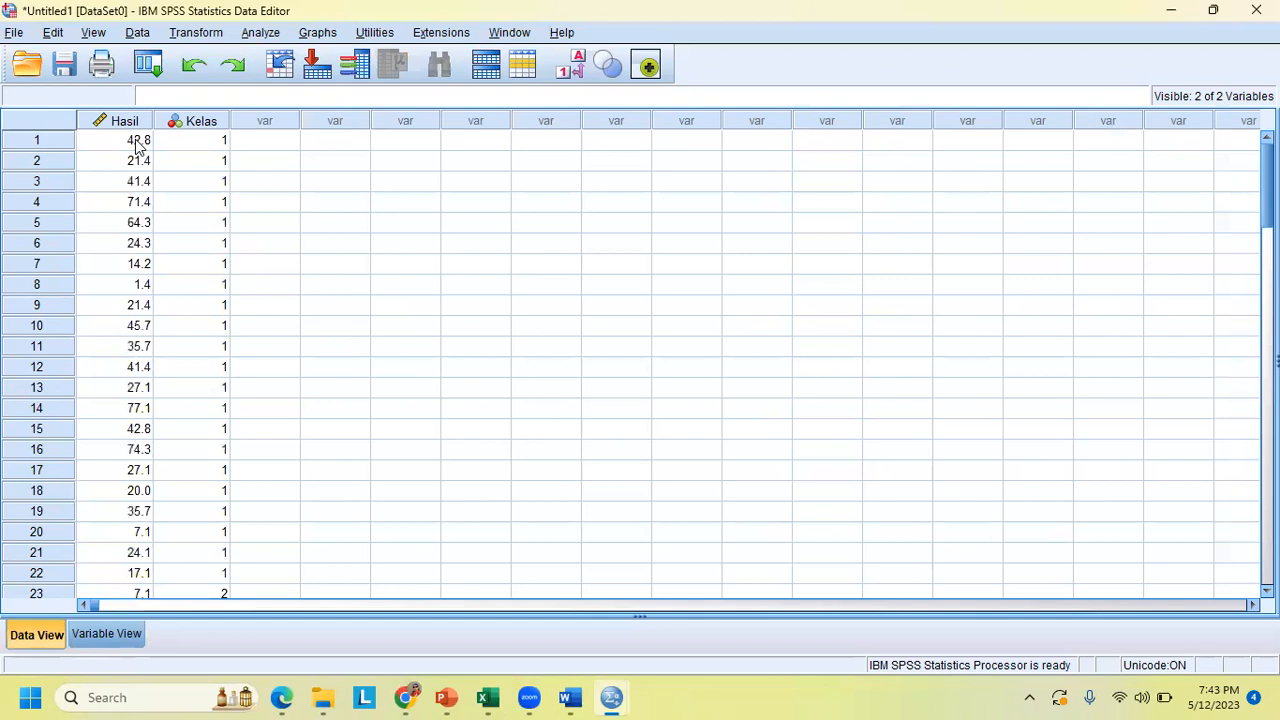
pyautogui.scroll(-13, 193, 208)
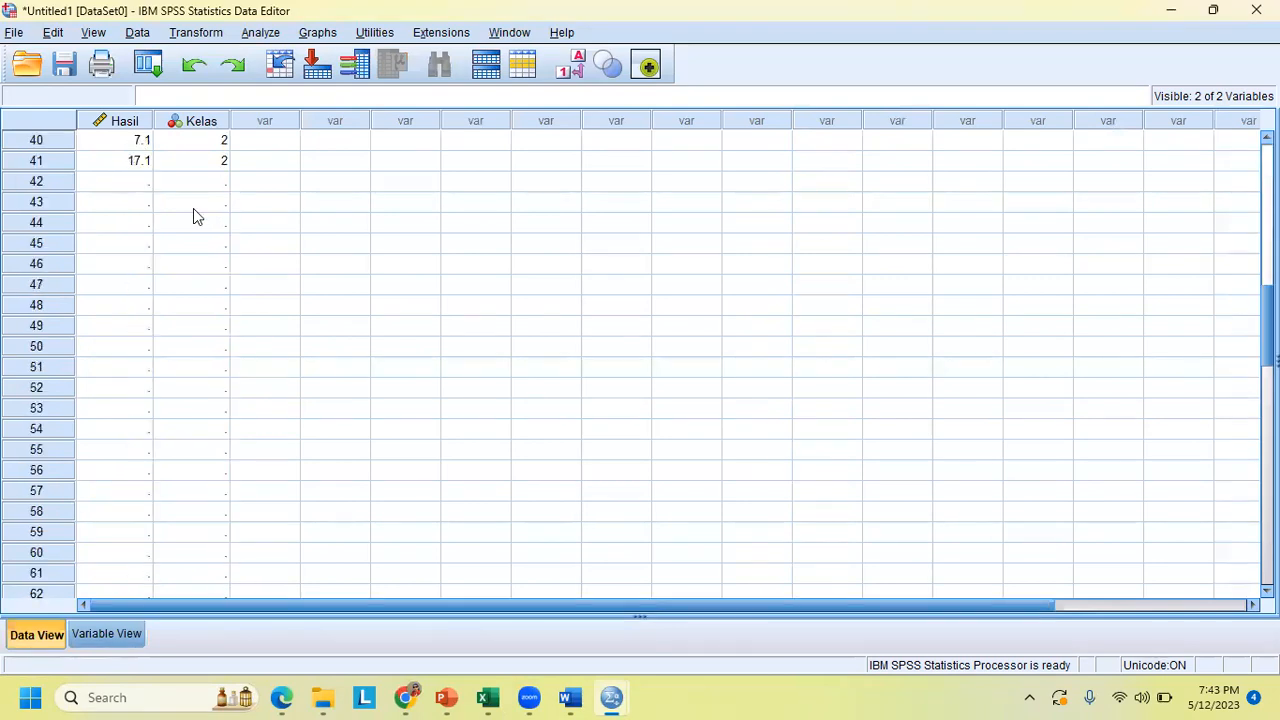
pyautogui.scroll(13, 193, 208)
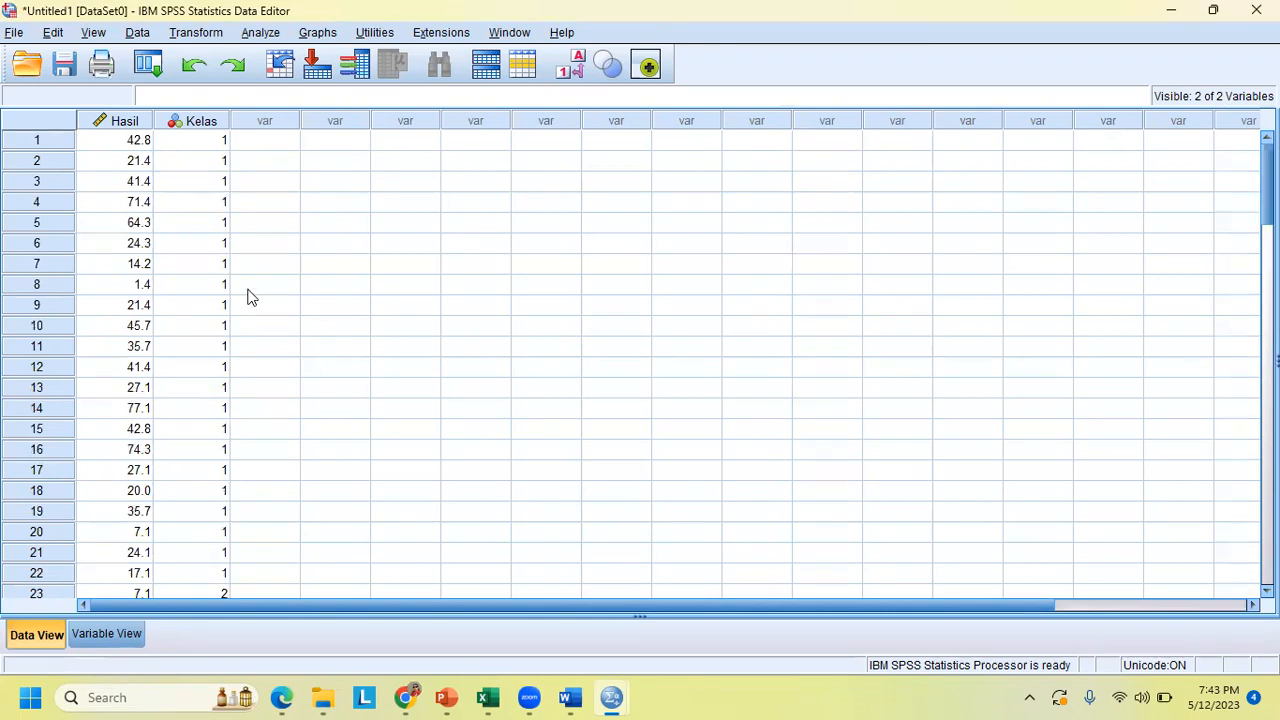
# Step: Set up an Explore analysis with Hasil Pretest as the dependent variable and Eks Kon as the factor
pyautogui.click(260, 33)
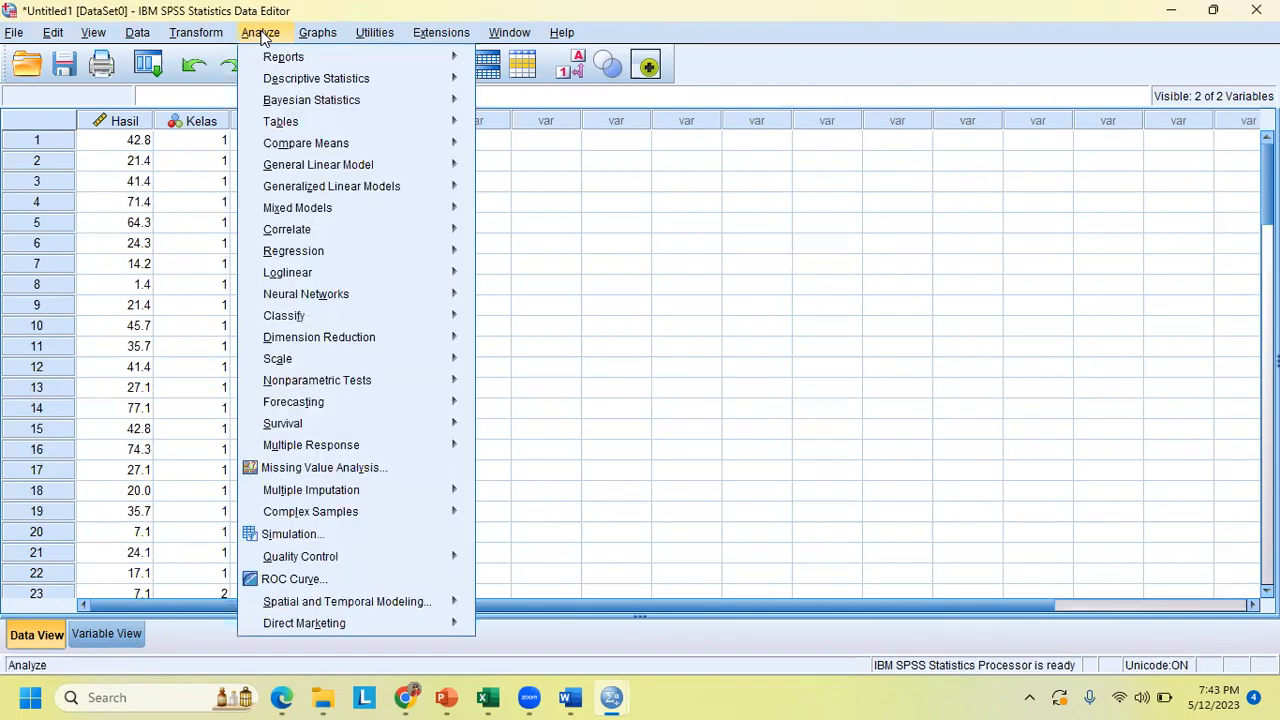
pyautogui.moveTo(366, 78)
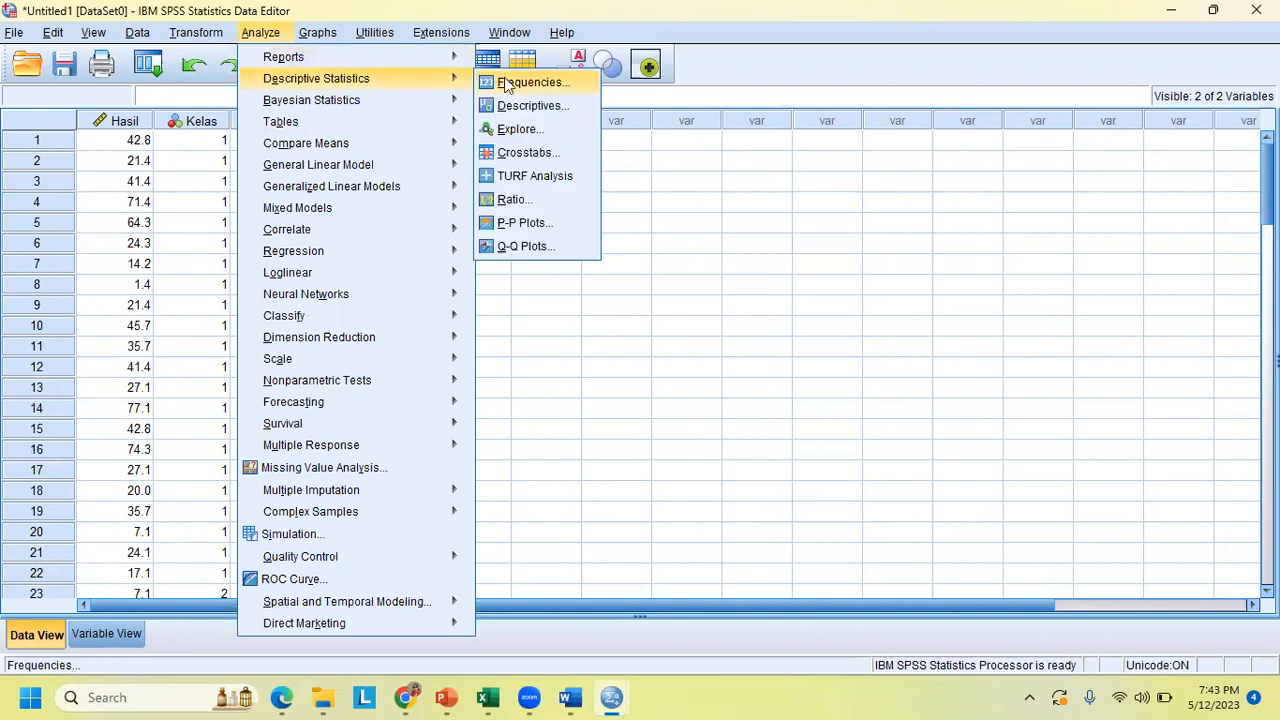
pyautogui.click(536, 128)
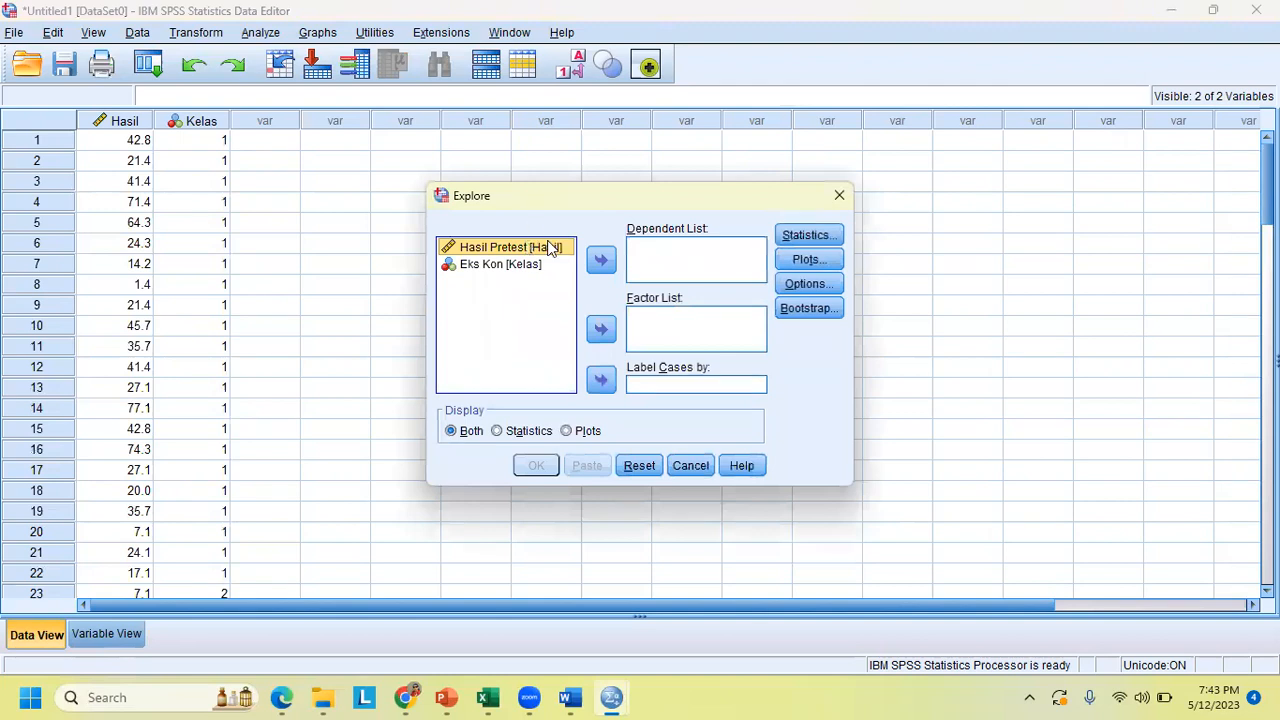
pyautogui.click(601, 258)
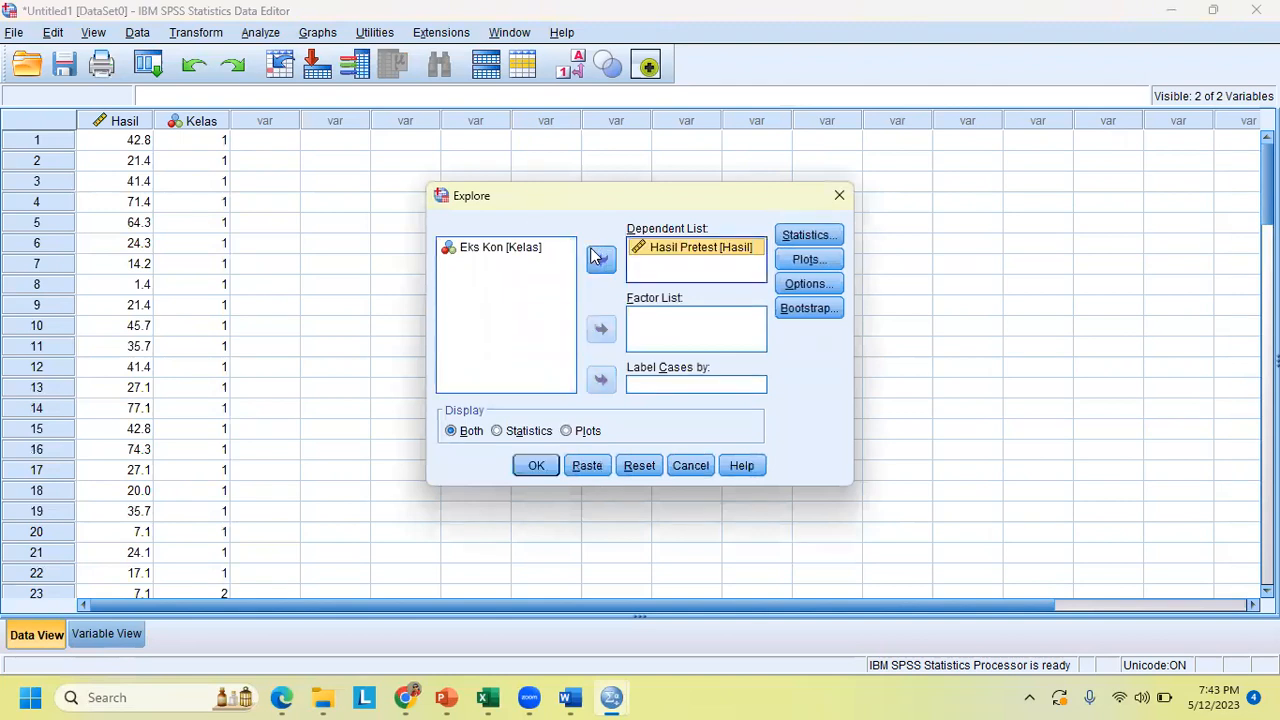
pyautogui.click(536, 250)
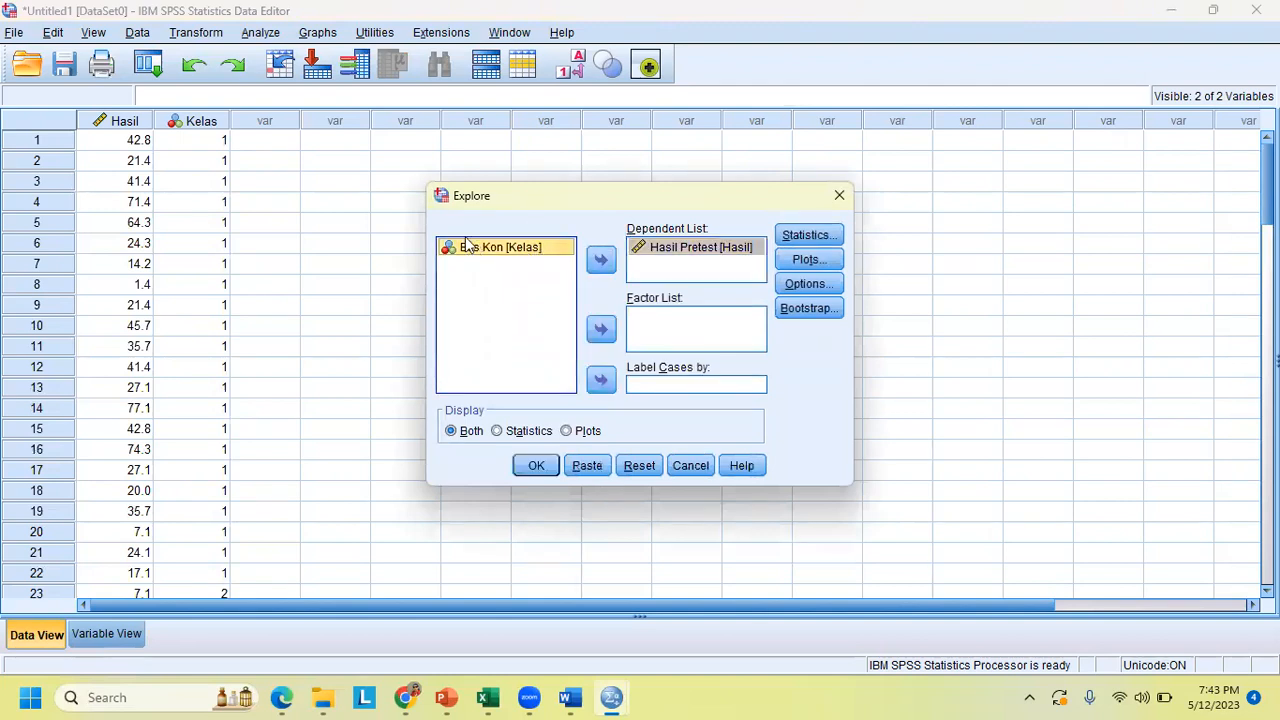
pyautogui.click(601, 329)
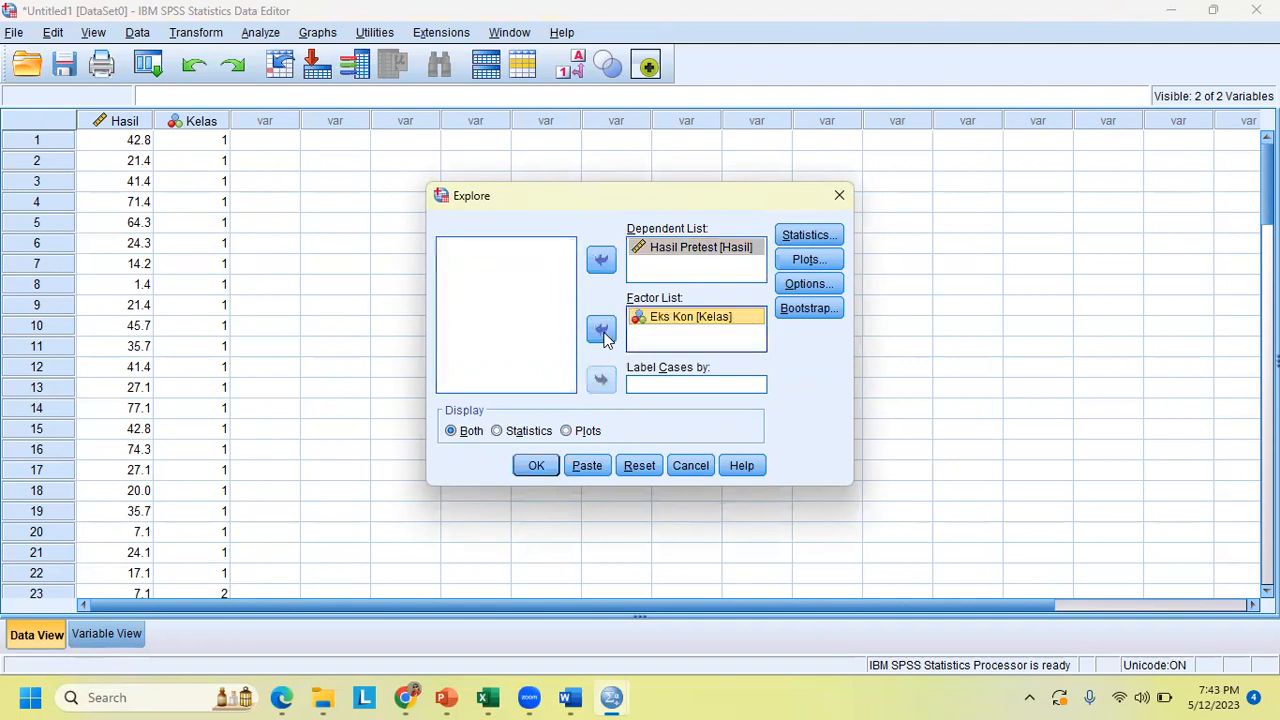
# Step: Run Explore with normality plots with tests and Power estimation for the Levene test, and view the Tests of Normality table
pyautogui.click(808, 260)
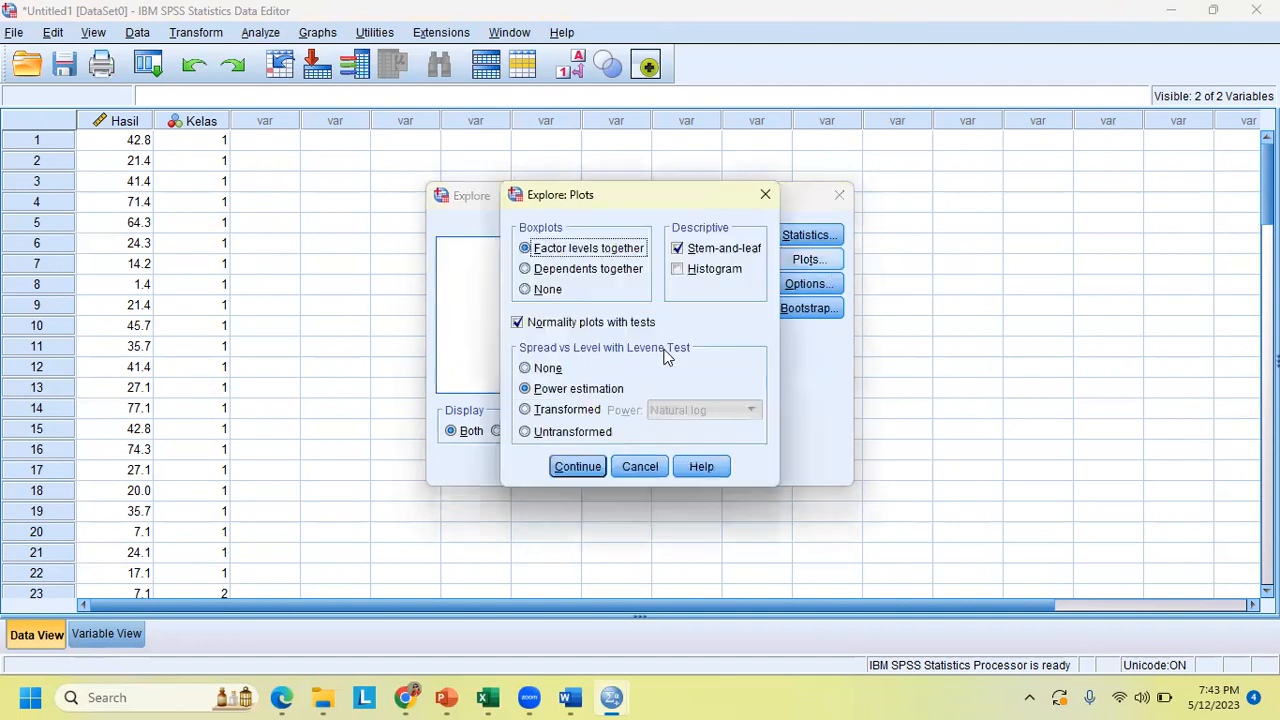
pyautogui.click(517, 322)
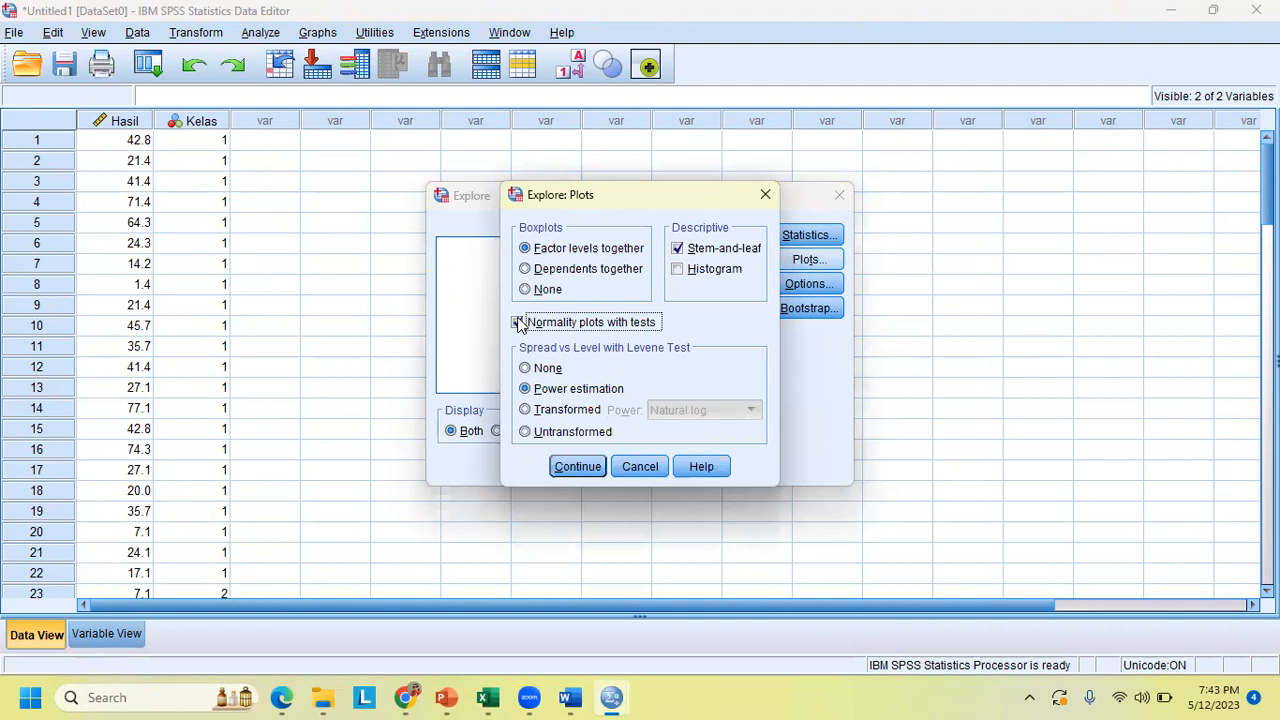
pyautogui.click(553, 395)
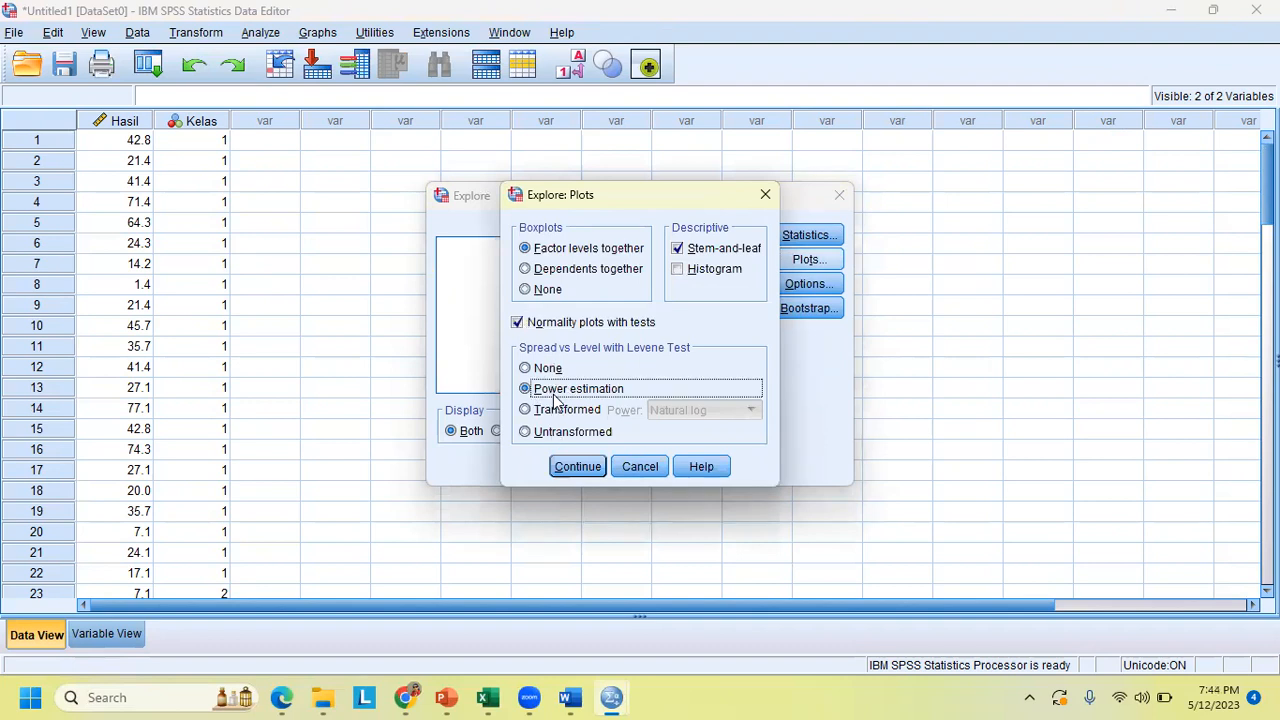
pyautogui.click(577, 467)
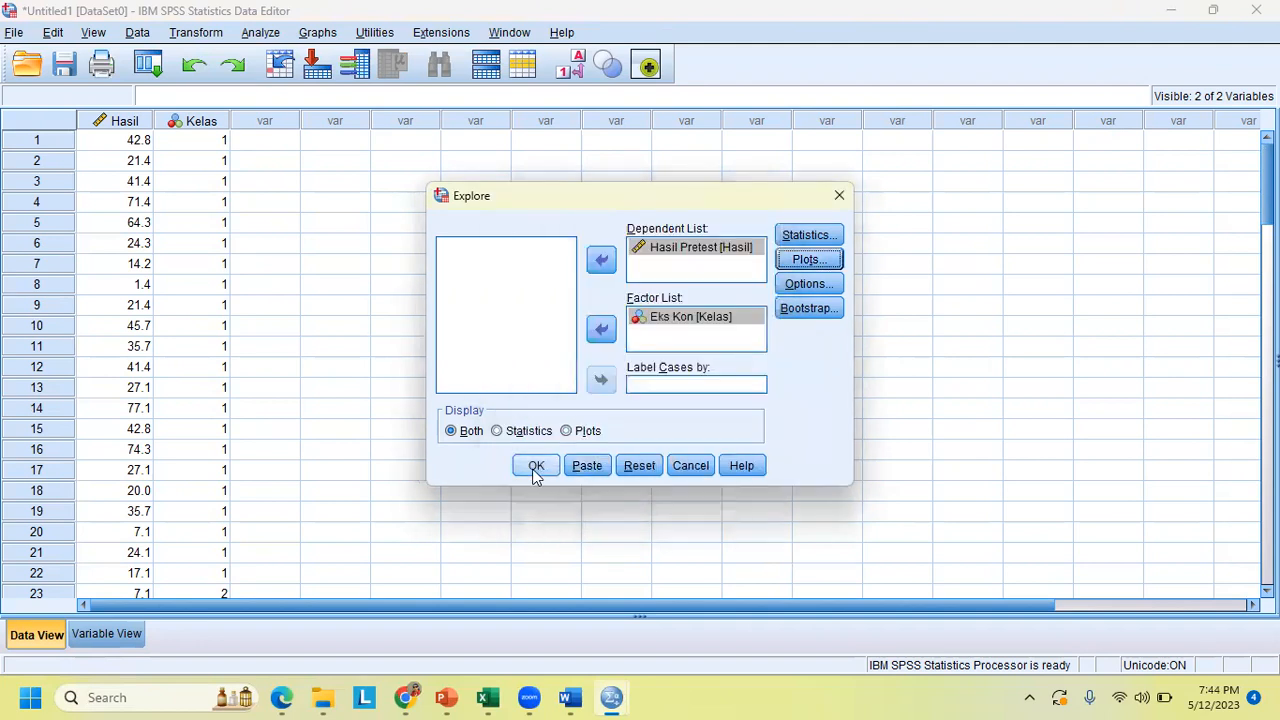
pyautogui.click(535, 468)
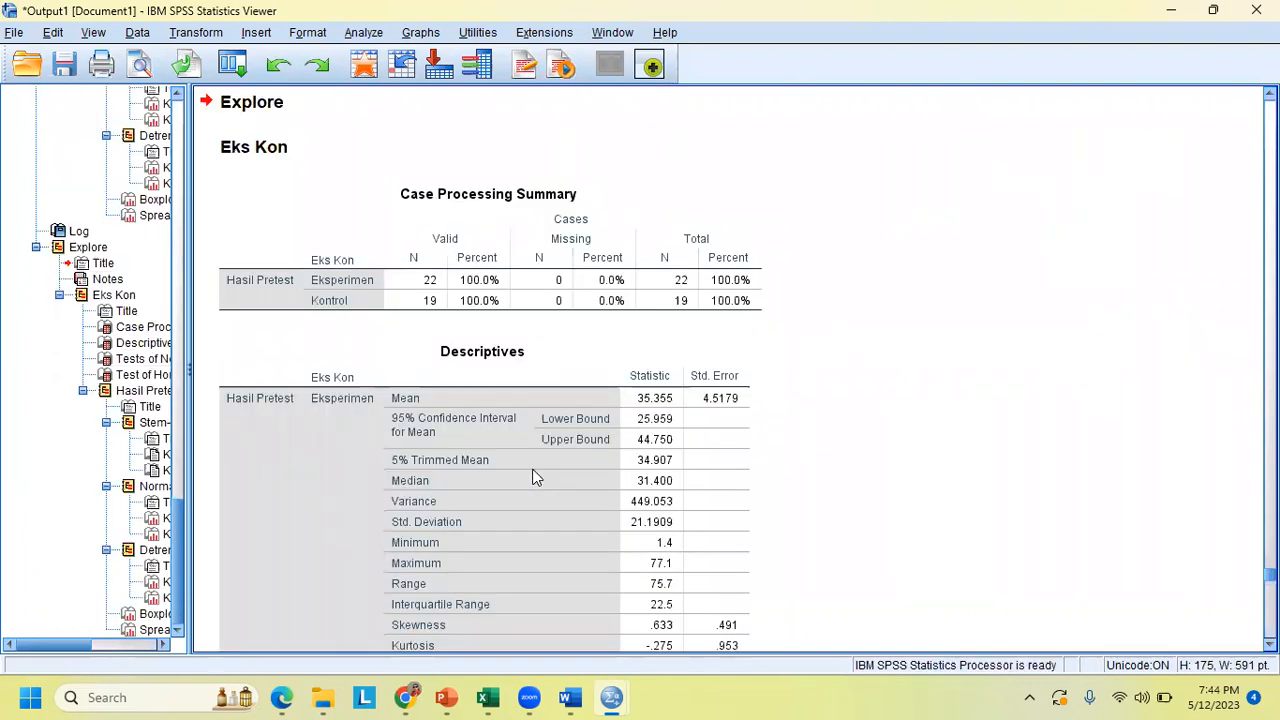
pyautogui.scroll(-10, 534, 477)
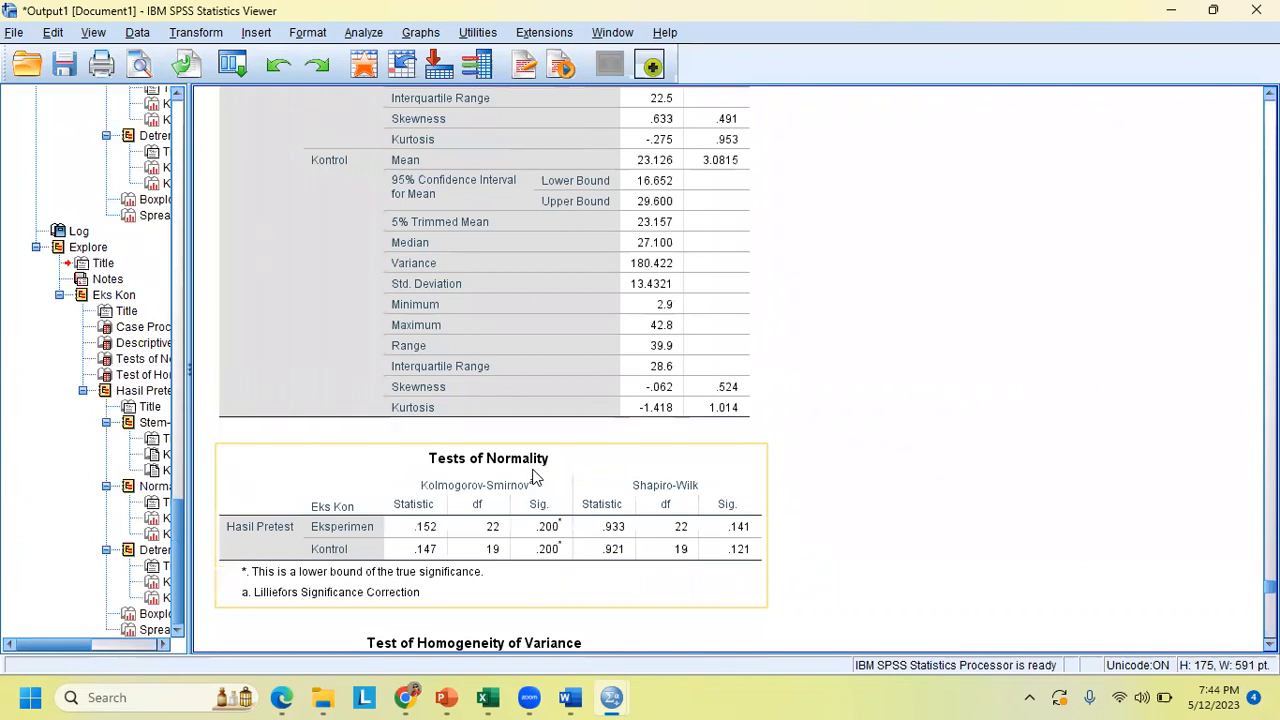
# Step: Examine the Tests of Normality and Test of Homogeneity of Variance tables for Hasil Pretest
pyautogui.scroll(-5, 846, 480)
pyautogui.click(594, 257)
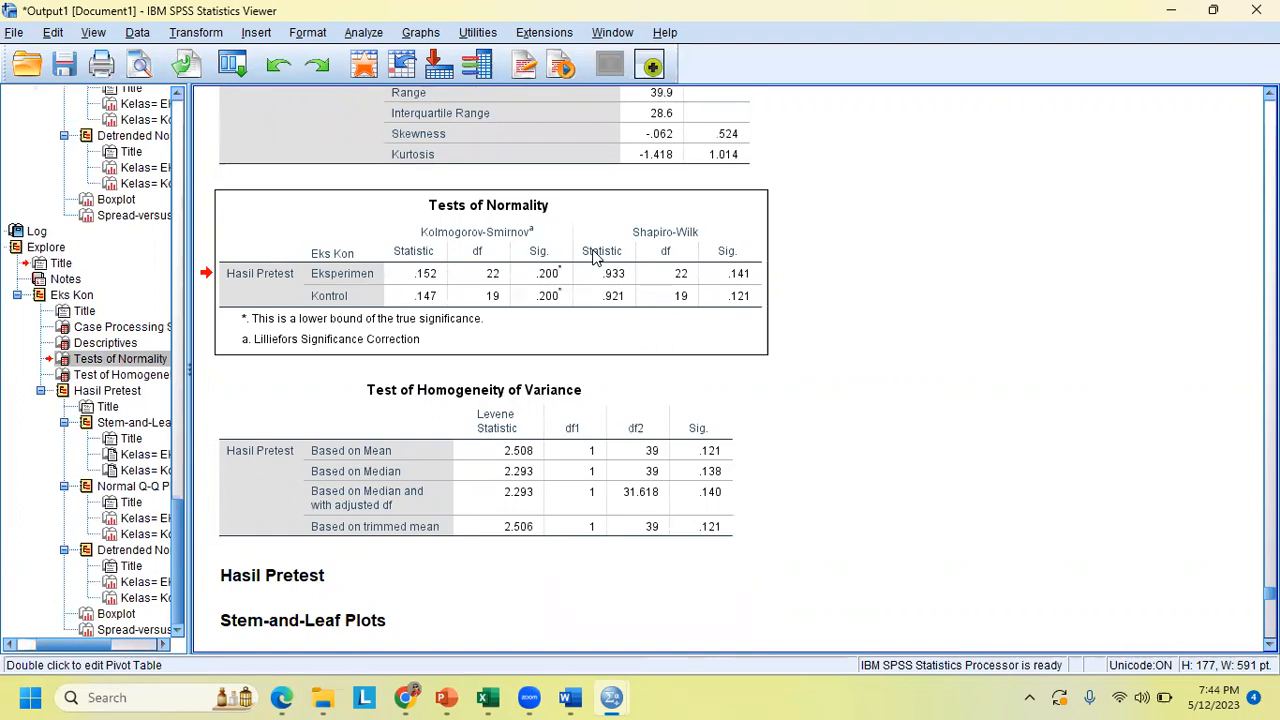
pyautogui.click(586, 256)
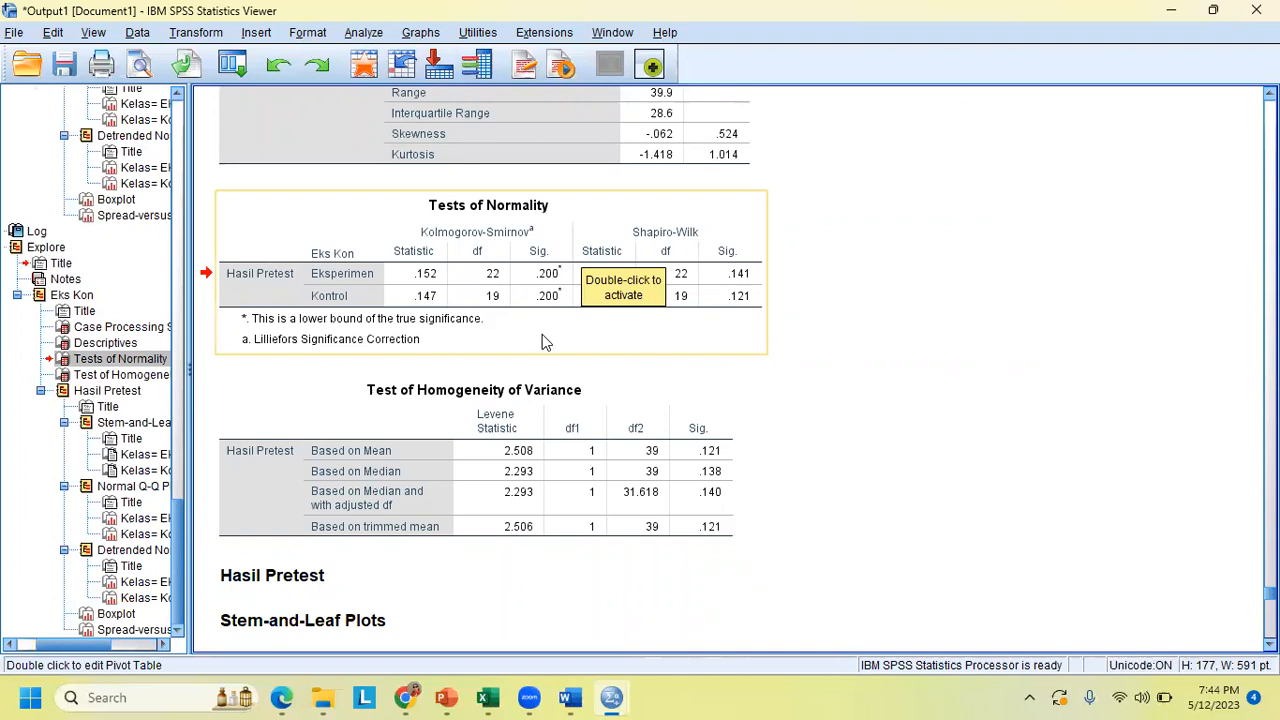
pyautogui.click(851, 275)
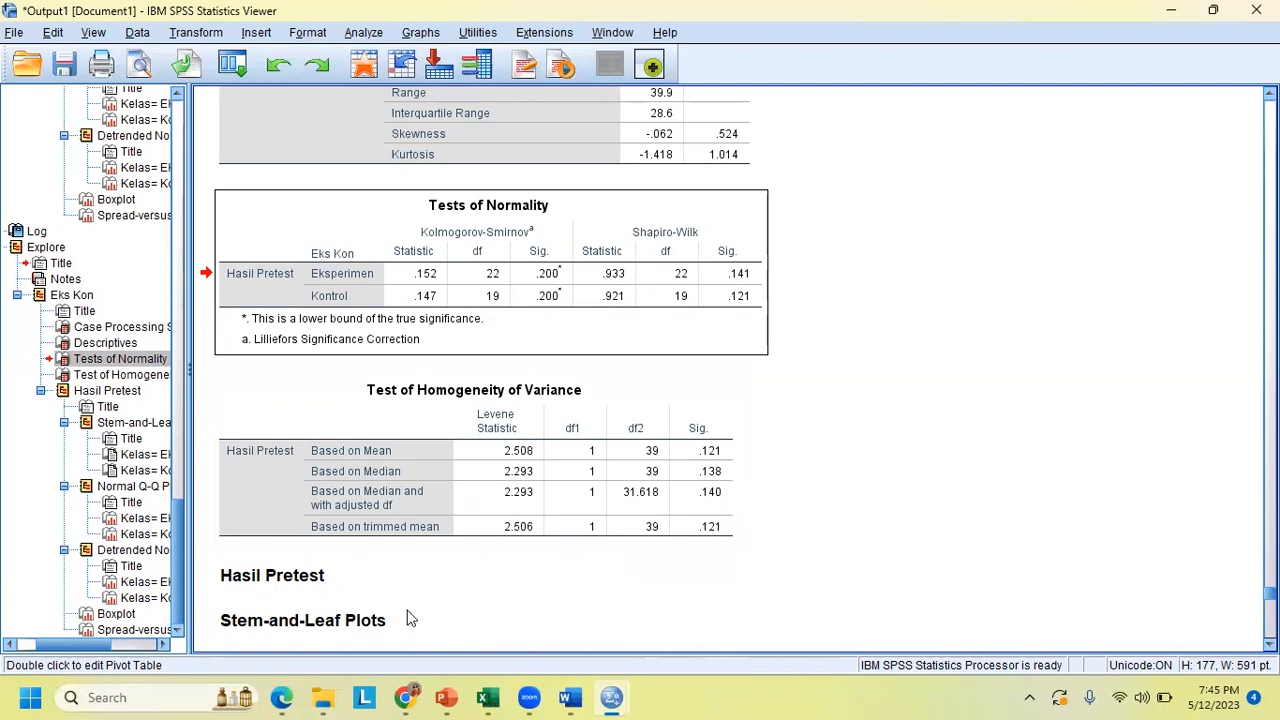
# Step: Switch to the Excel workbook and copy the experimental class's POSTEST scores in F7:F28
pyautogui.hotkey('alt', 'Tab')
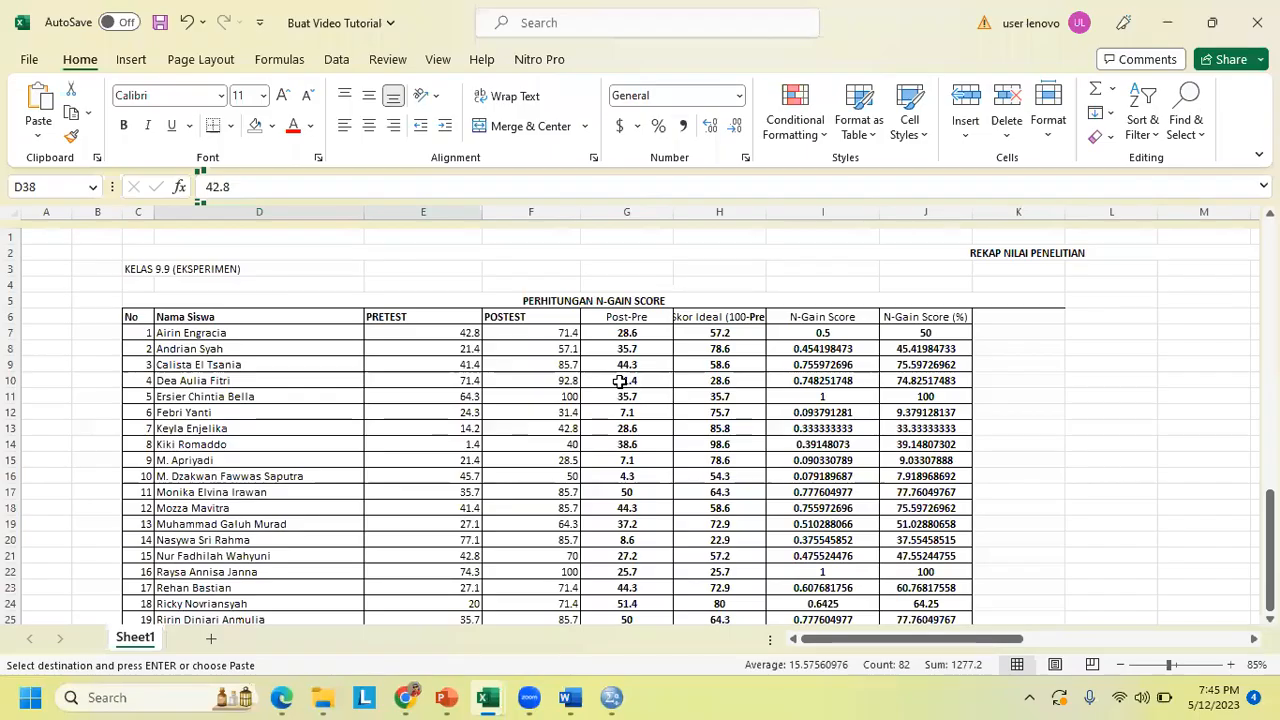
pyautogui.scroll(-2, 551, 263)
pyautogui.click(537, 246)
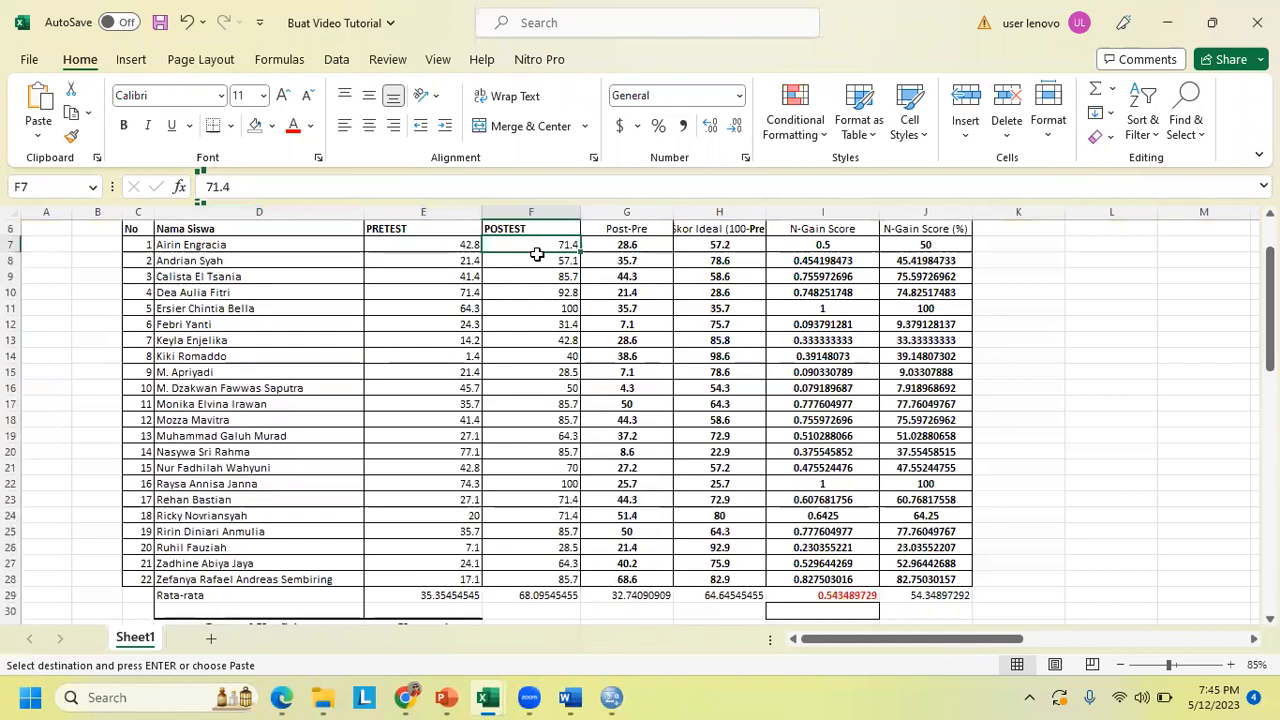
pyautogui.hotkey('shift', 'Down')
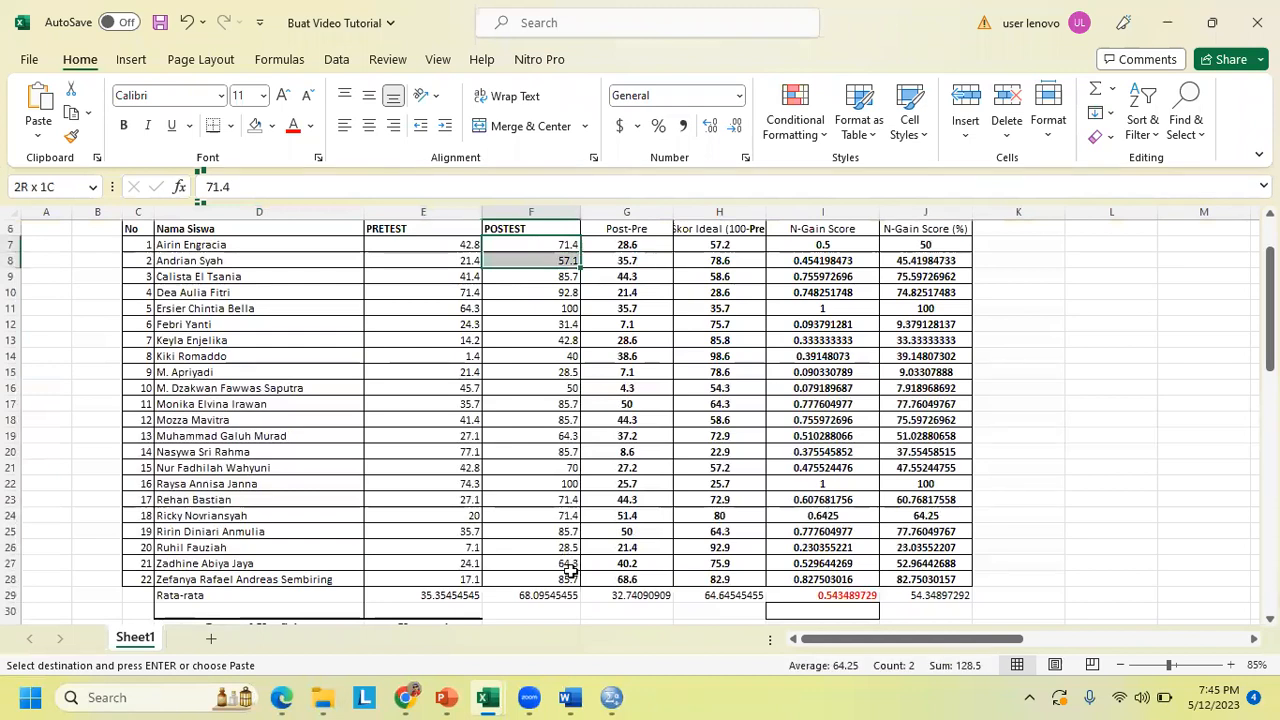
pyautogui.keyDown('shift'); pyautogui.click(568, 576); pyautogui.keyUp('shift')
pyautogui.hotkey('ctrl', 'c')
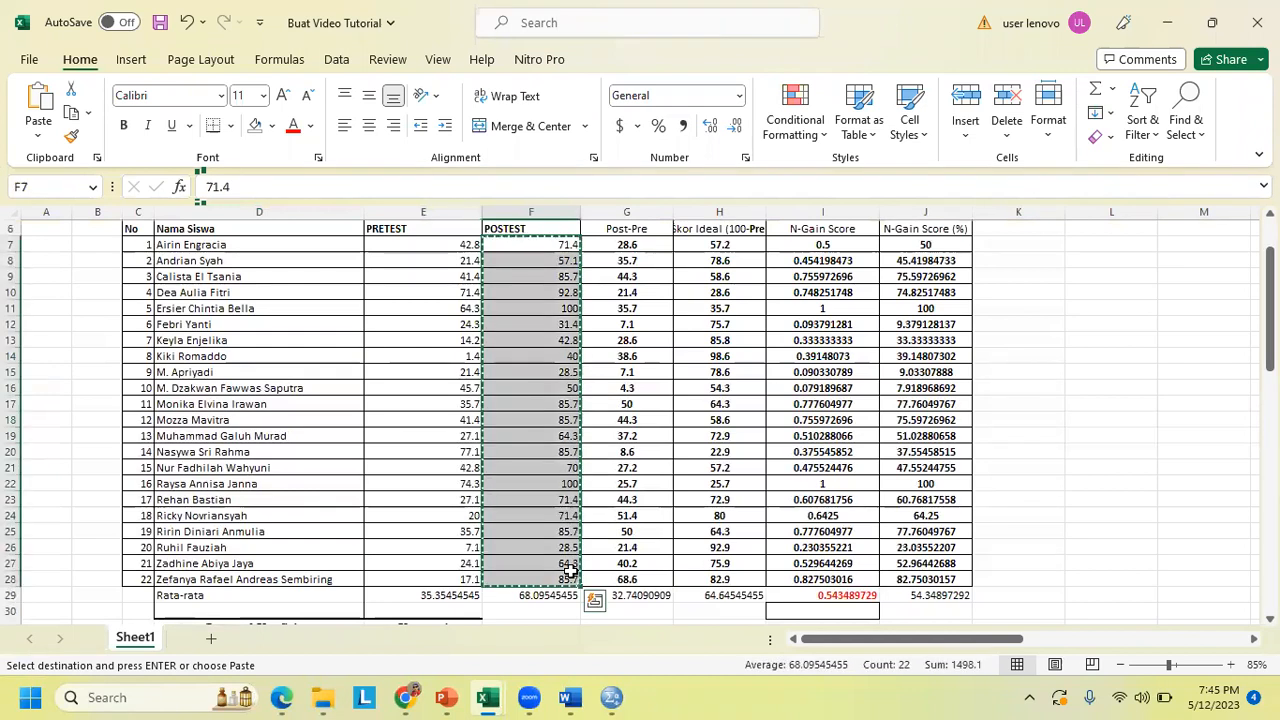
# Step: Switch to the SPSS data sheet and paste the copied posttest scores over Hasil rows 1 to 22
pyautogui.scroll(-5, 610, 490)
pyautogui.click(617, 494)
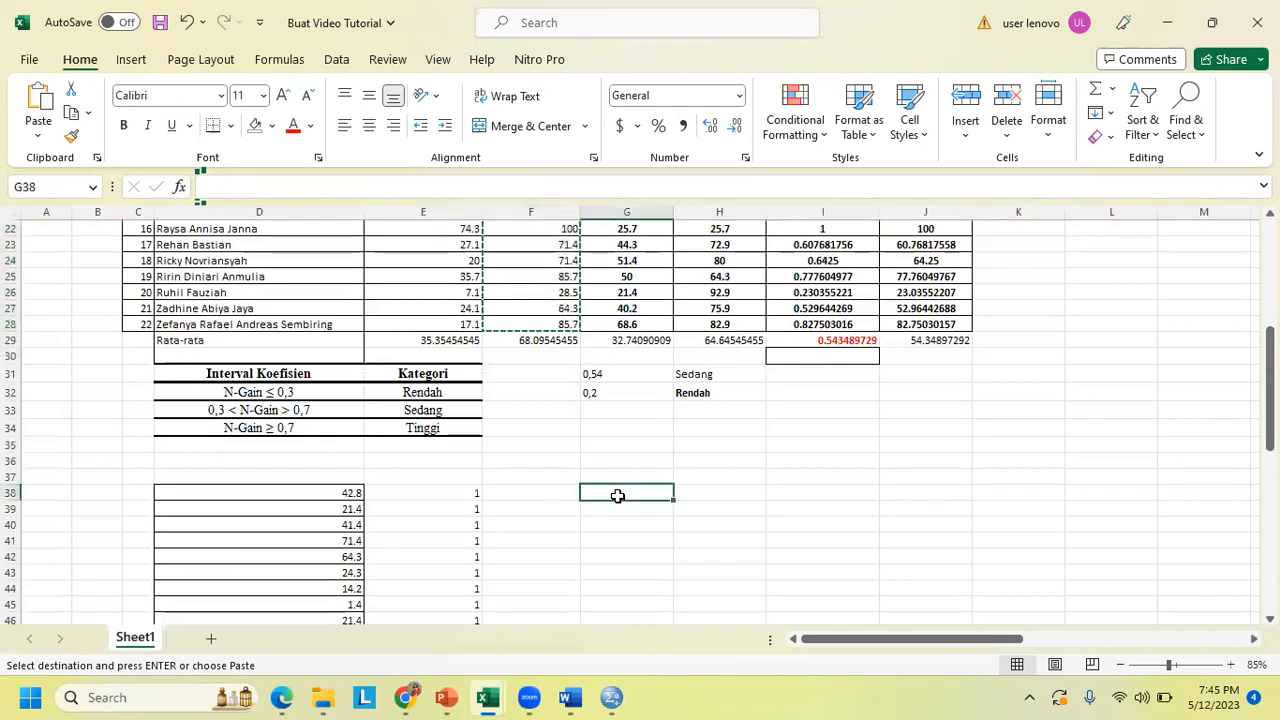
pyautogui.click(612, 697)
pyautogui.moveTo(125, 140); pyautogui.dragTo(143, 447)
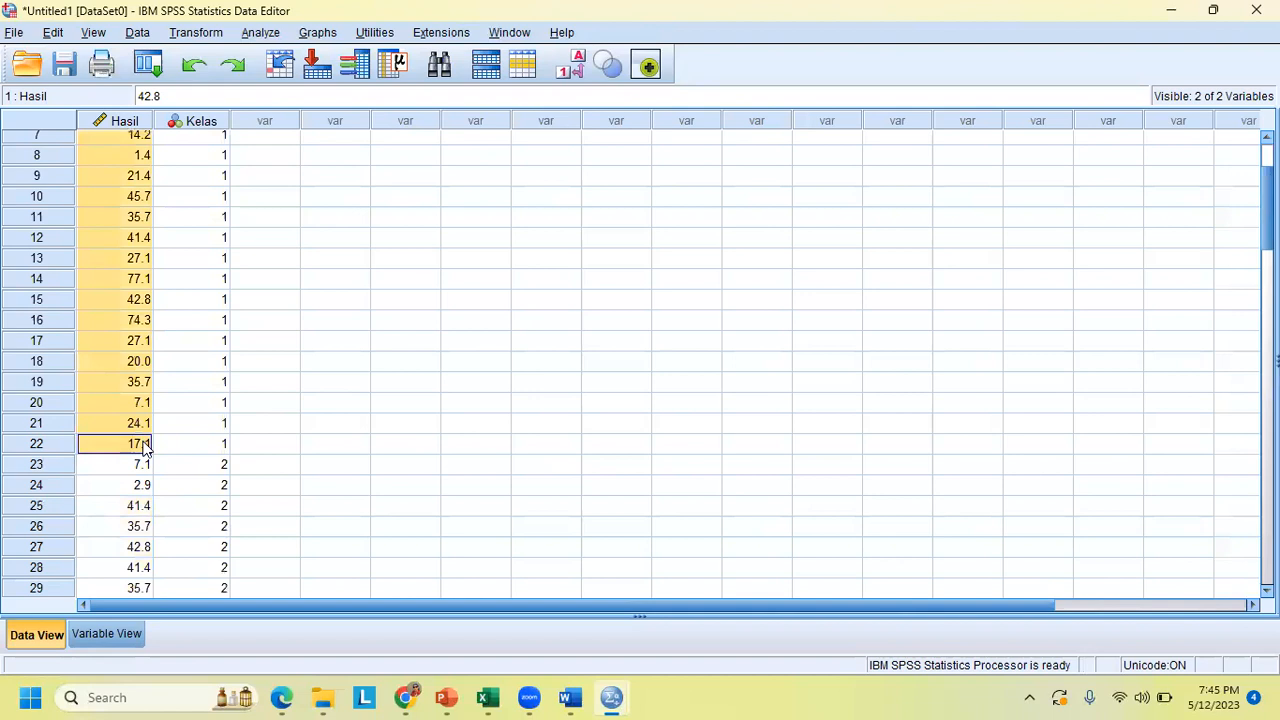
pyautogui.hotkey('ctrl', 'v')
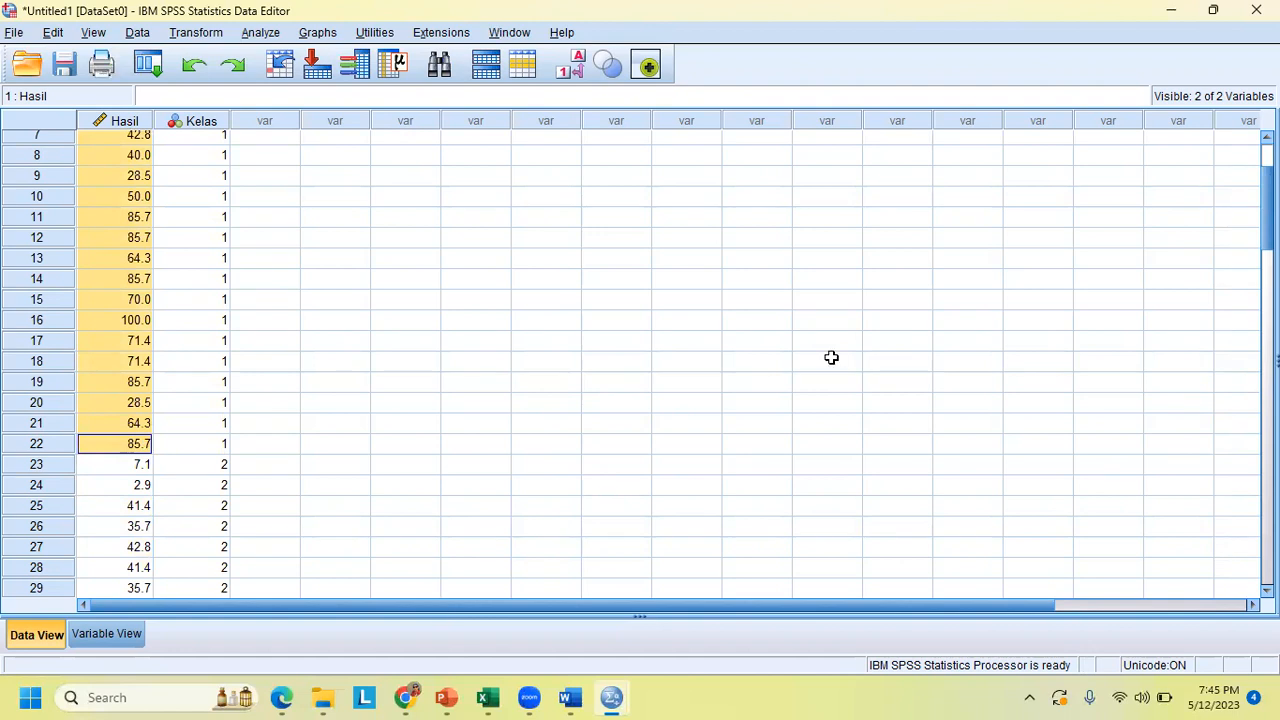
# Step: Copy the control class's POSTEST scores in R7:R25 from Excel and paste them over Hasil rows 23 to 41 in SPSS
pyautogui.hotkey('alt', 'Tab')
pyautogui.scroll(-1, 990, 300)
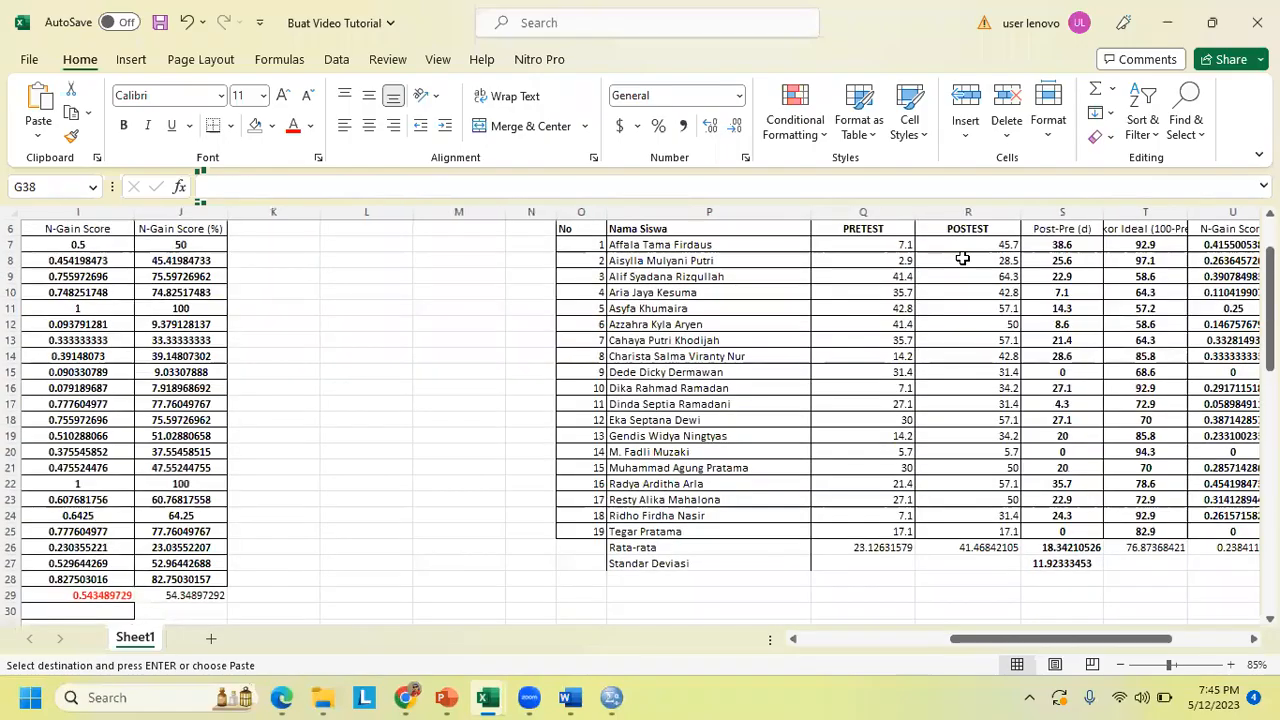
pyautogui.moveTo(957, 246); pyautogui.dragTo(949, 528)
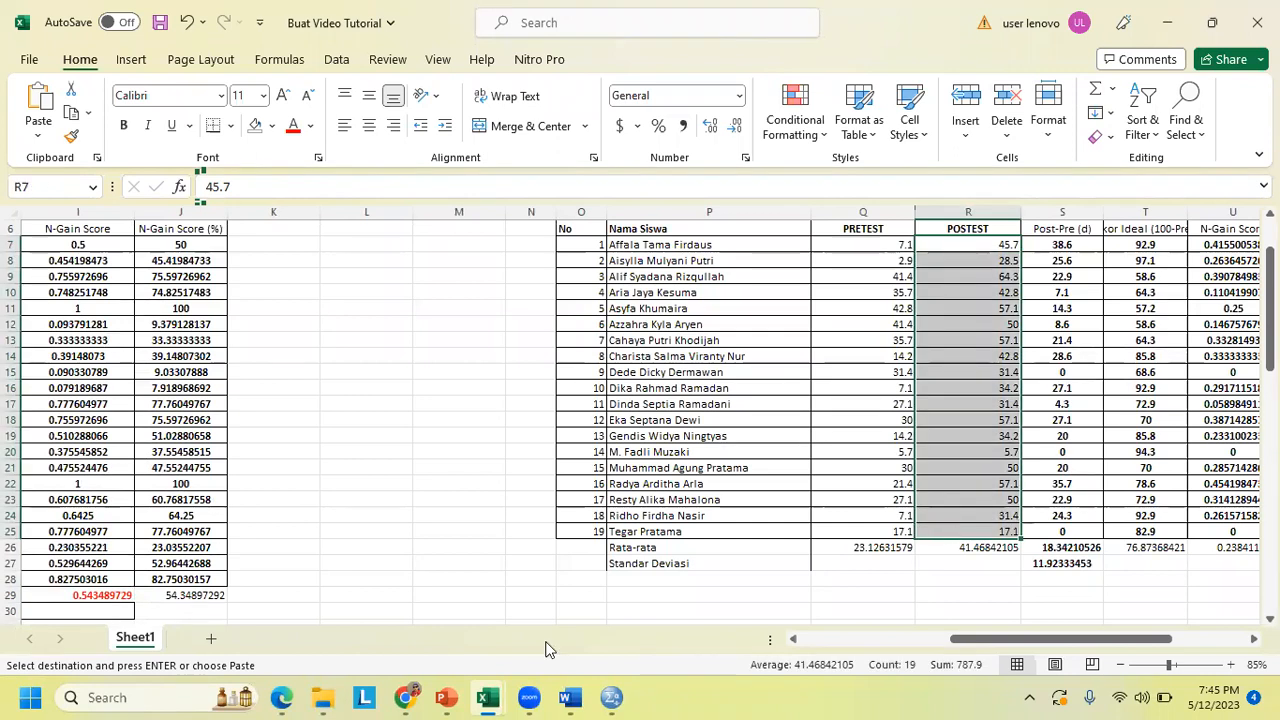
pyautogui.hotkey('alt', 'Tab')
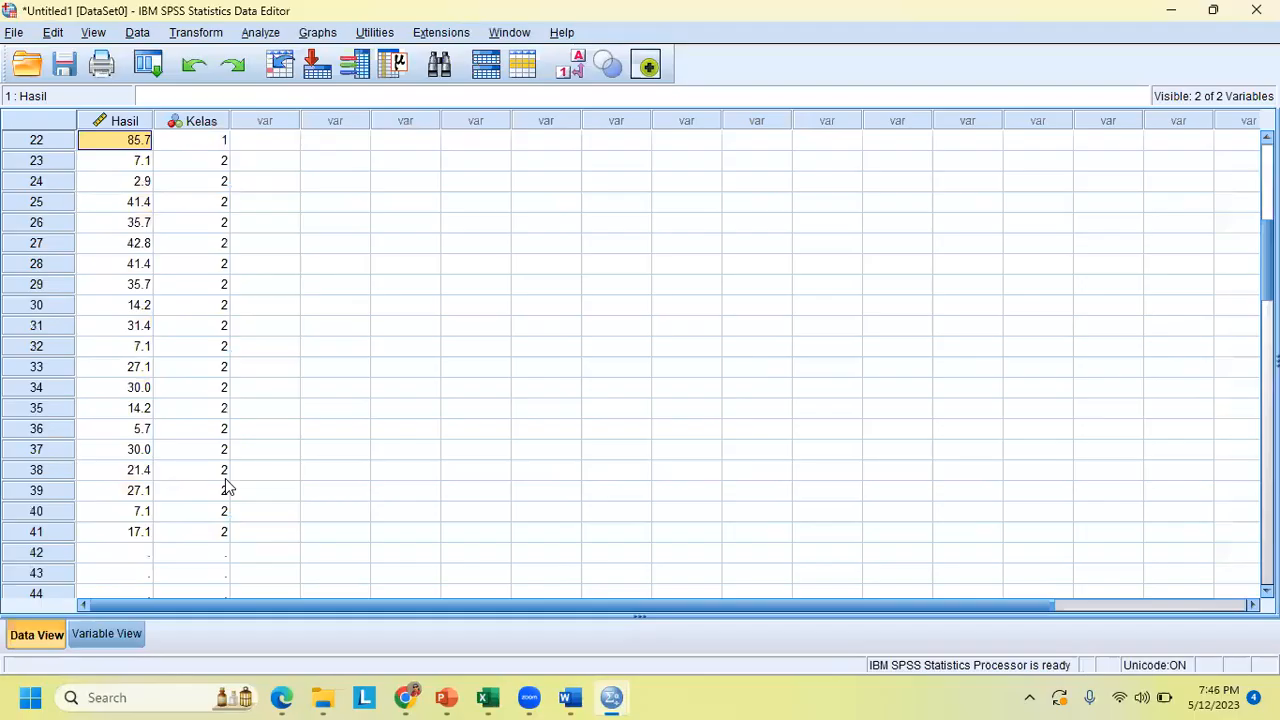
pyautogui.click(95, 160)
pyautogui.moveTo(127, 318); pyautogui.dragTo(149, 531)
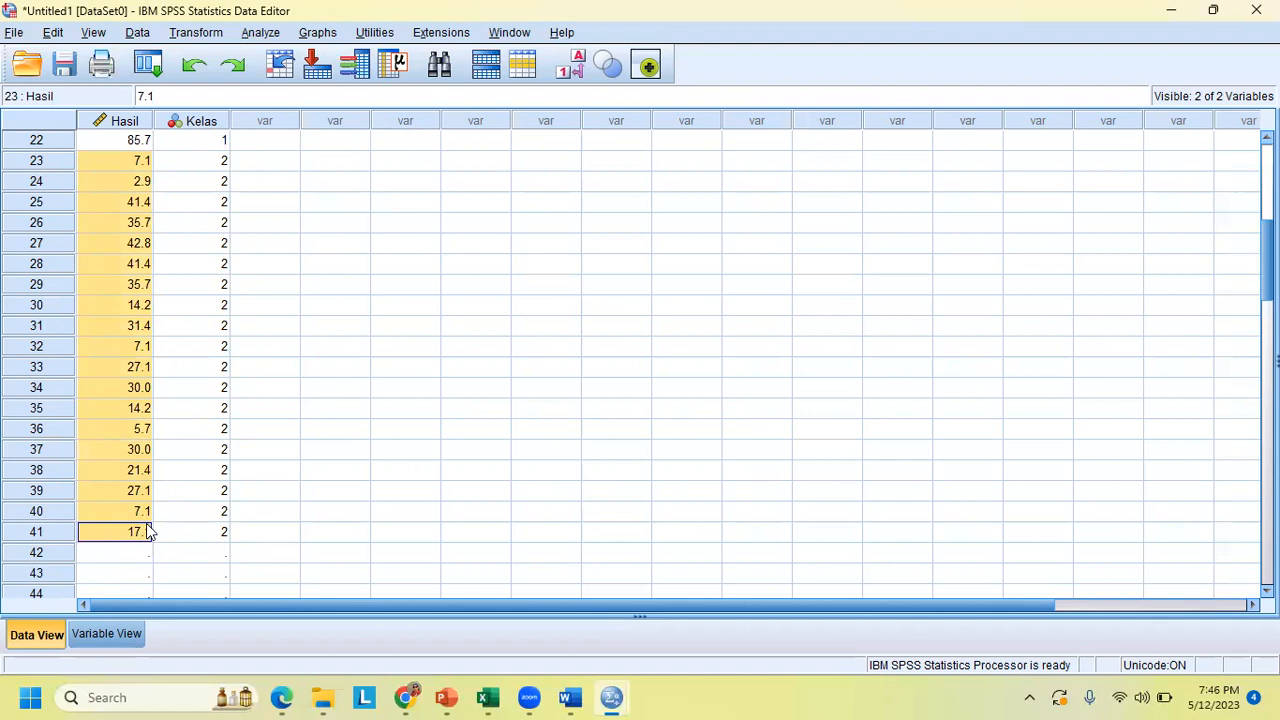
pyautogui.hotkey('ctrl', 'v')
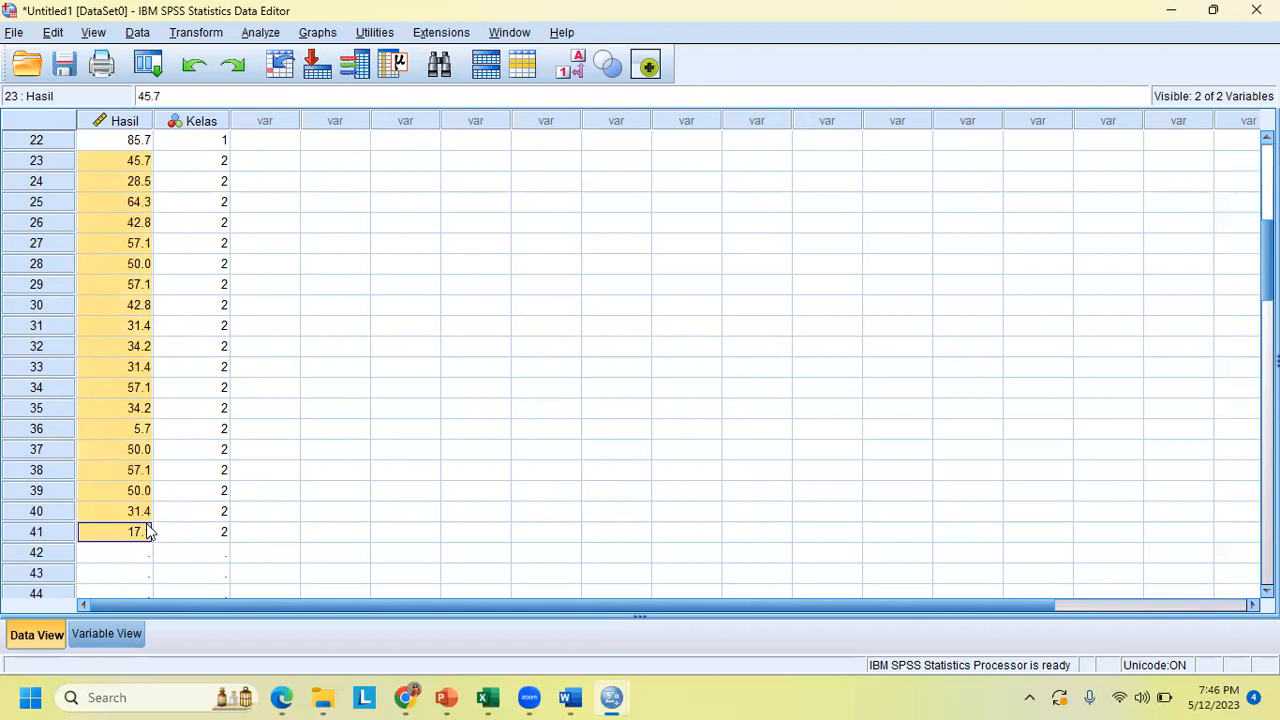
# Step: Change the label of the Hasil variable to Hasil Postest
pyautogui.click(132, 640)
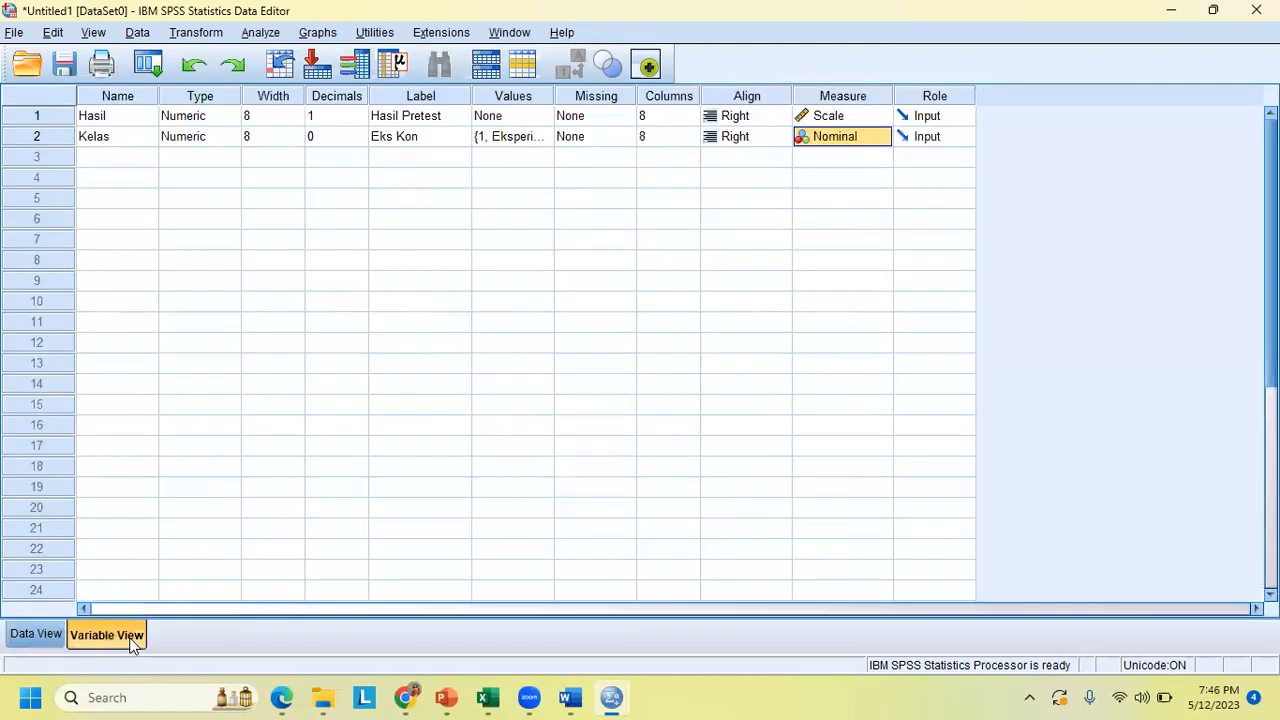
pyautogui.click(399, 115)
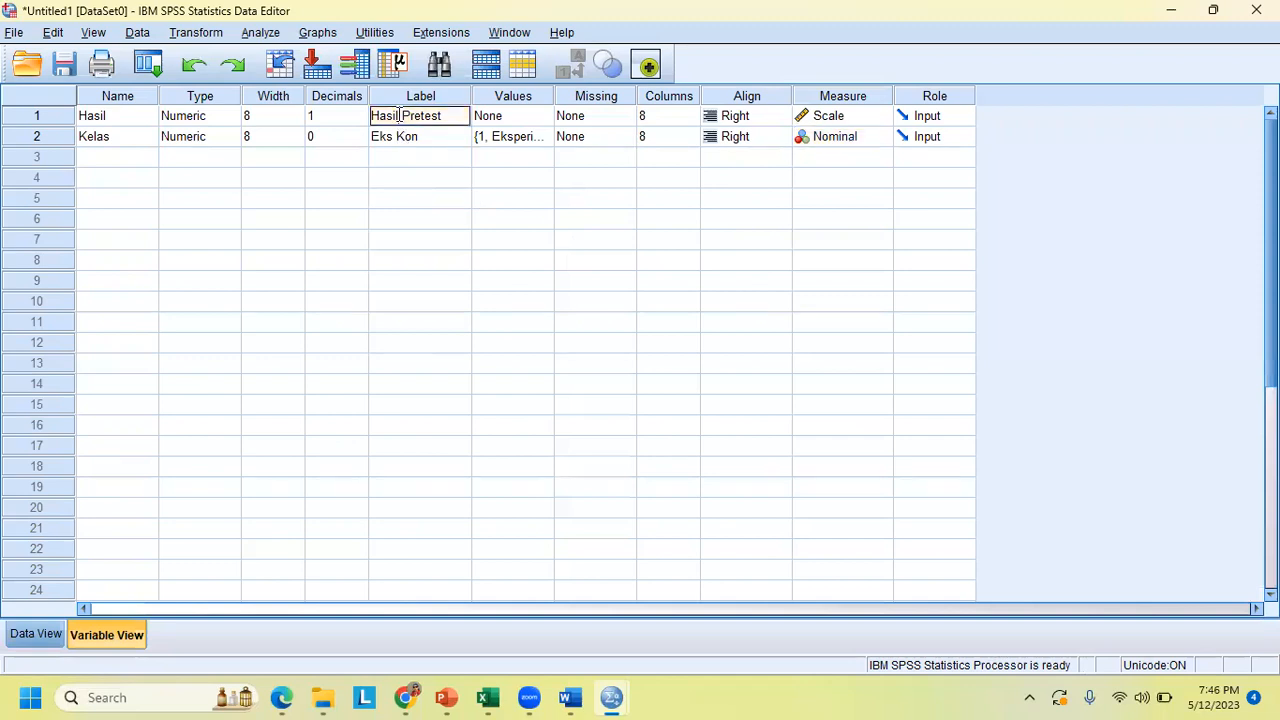
pyautogui.moveTo(446, 117); pyautogui.dragTo(411, 117)
pyautogui.write('ostet')
pyautogui.press('BackSpace')
pyautogui.press('BackSpace')
pyautogui.write('est')
# Step: Run Explore with Hasil Postest as the dependent variable and Eks Kon as the factor, and view the normality and homogeneity tables
pyautogui.click(260, 34)
pyautogui.moveTo(333, 82)
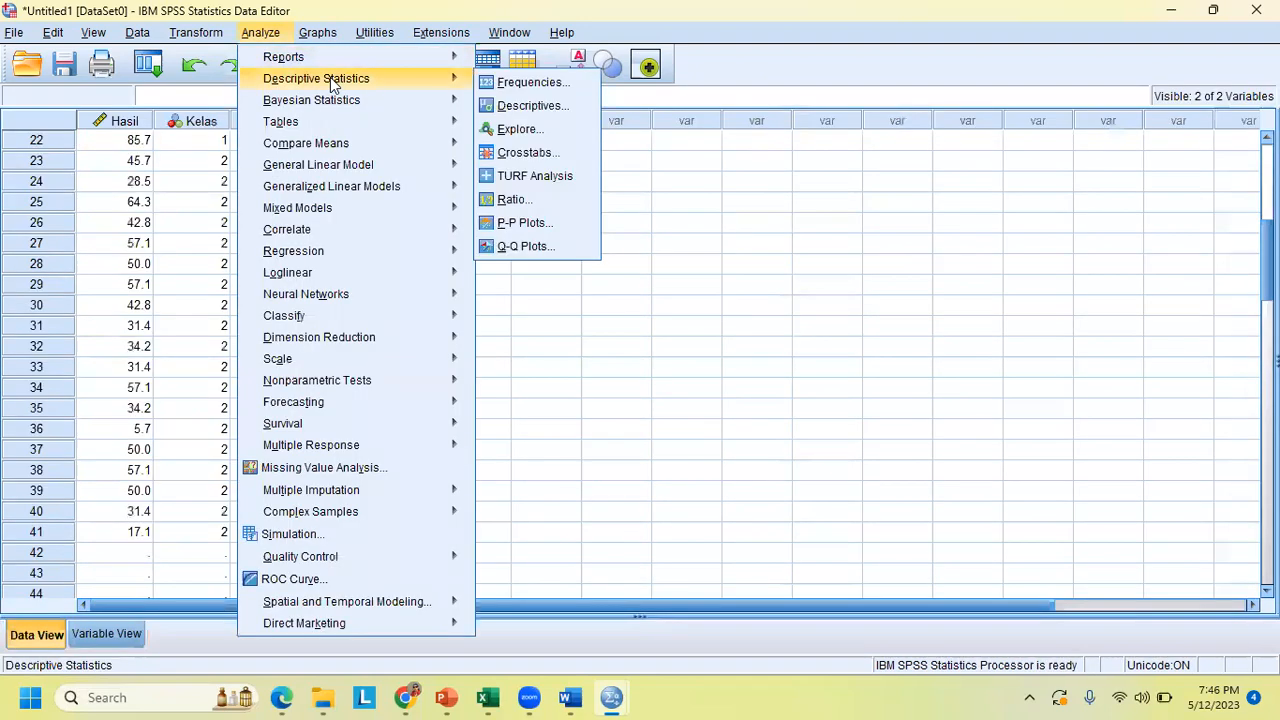
pyautogui.click(520, 130)
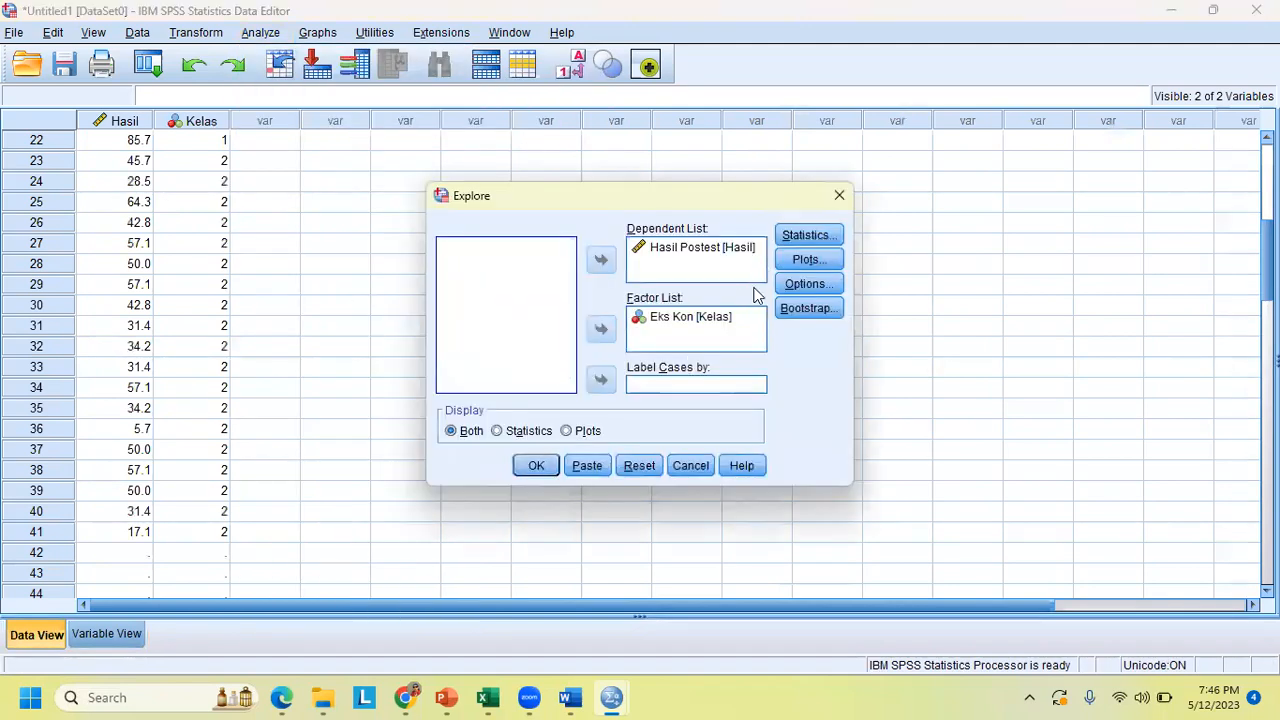
pyautogui.click(548, 467)
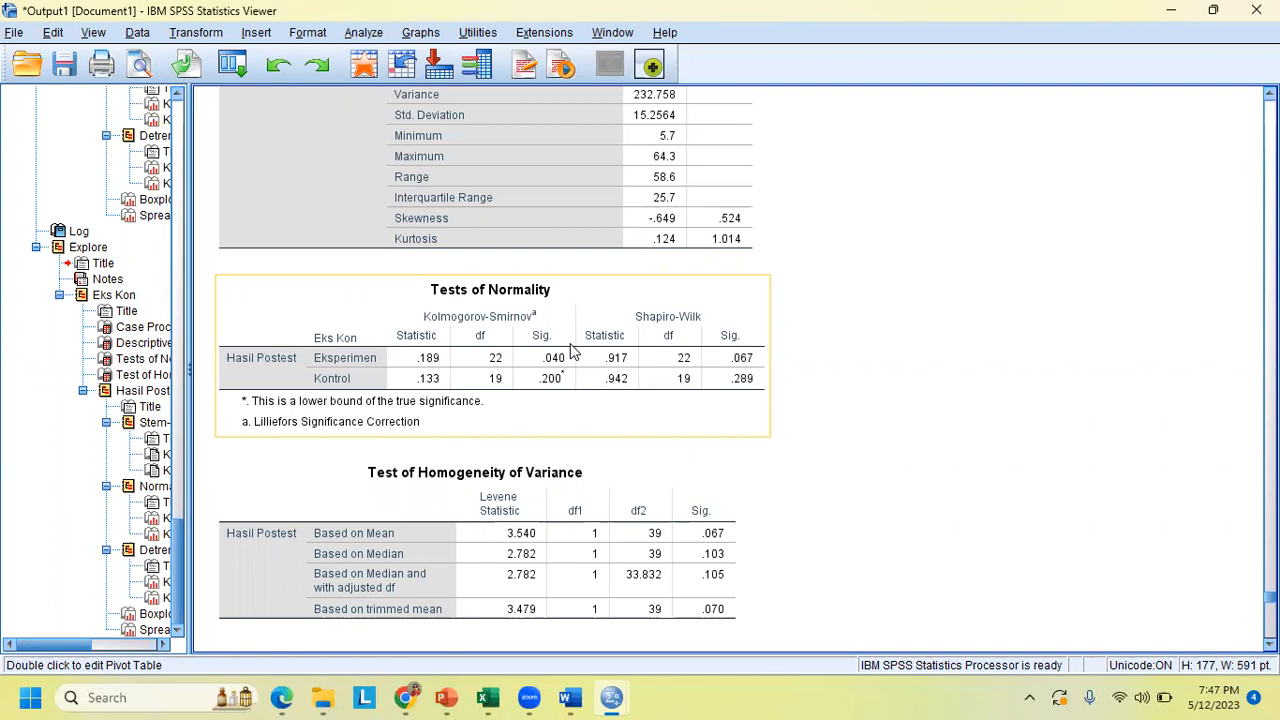
pyautogui.click(698, 512)
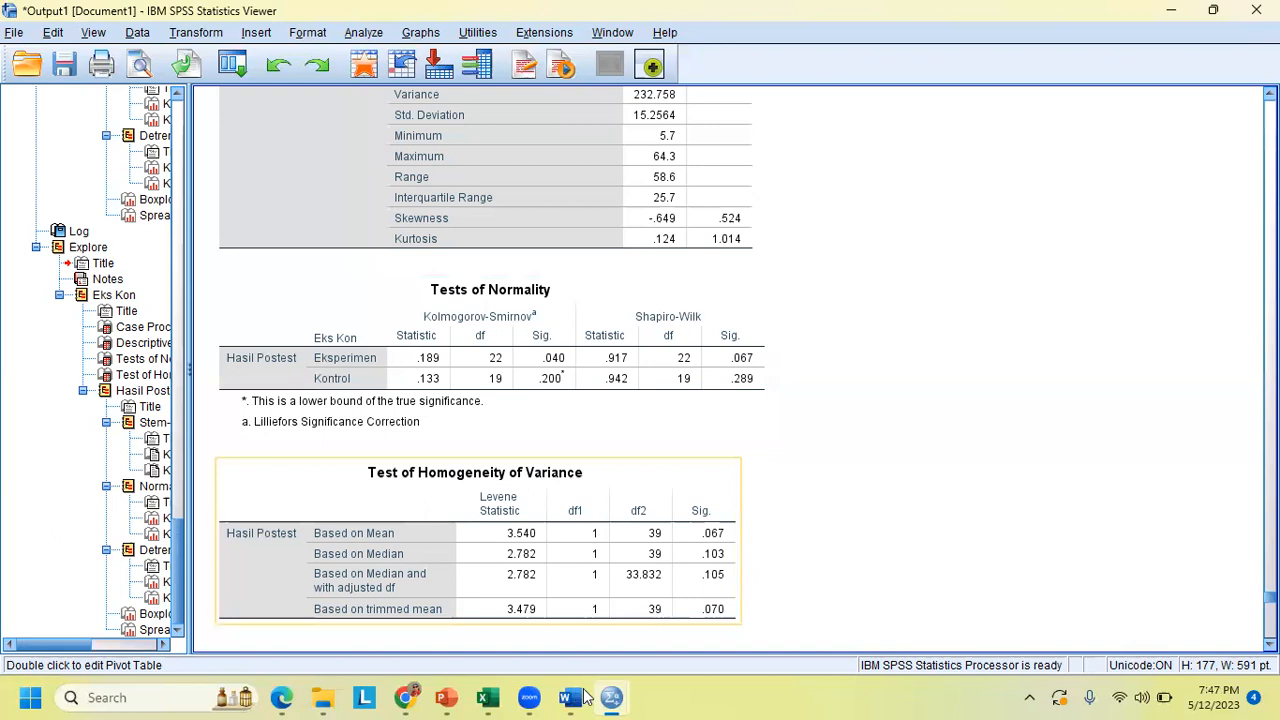
# Step: Switch to the Buat Video Tutorial workbook and copy the experimental class's N-Gain scores in I7:I28
pyautogui.moveTo(483, 697)
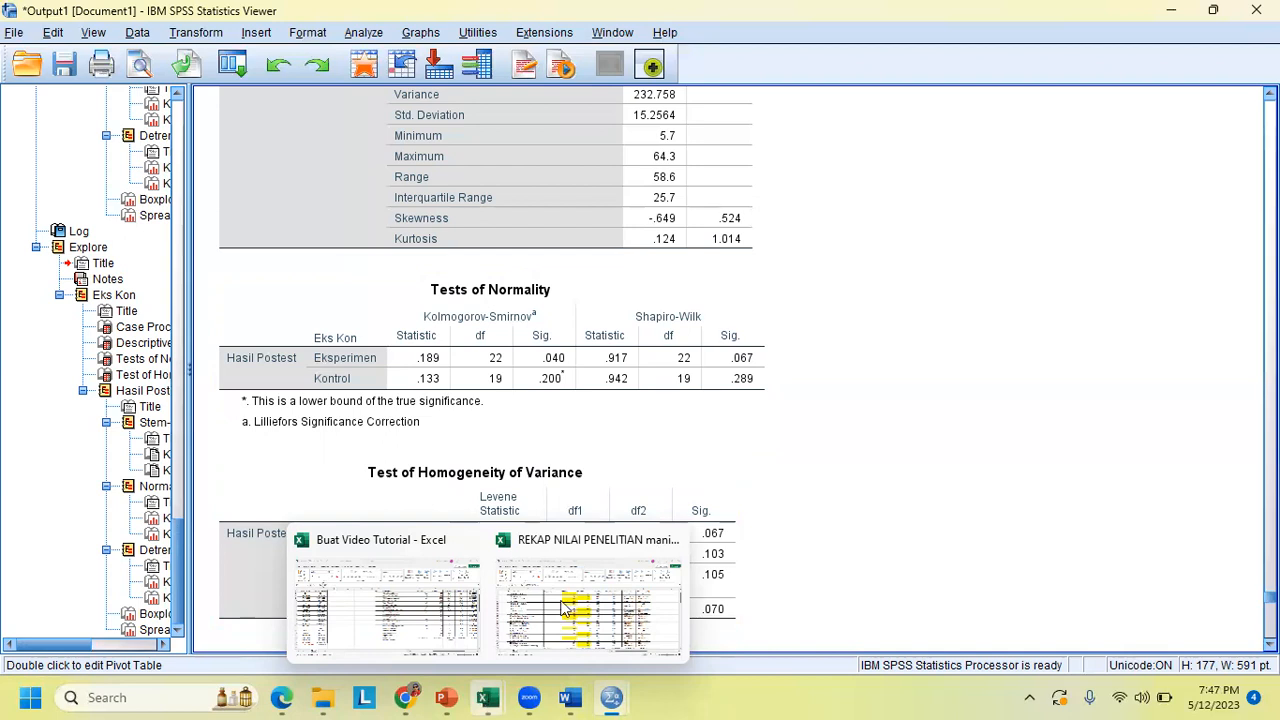
pyautogui.click(420, 585)
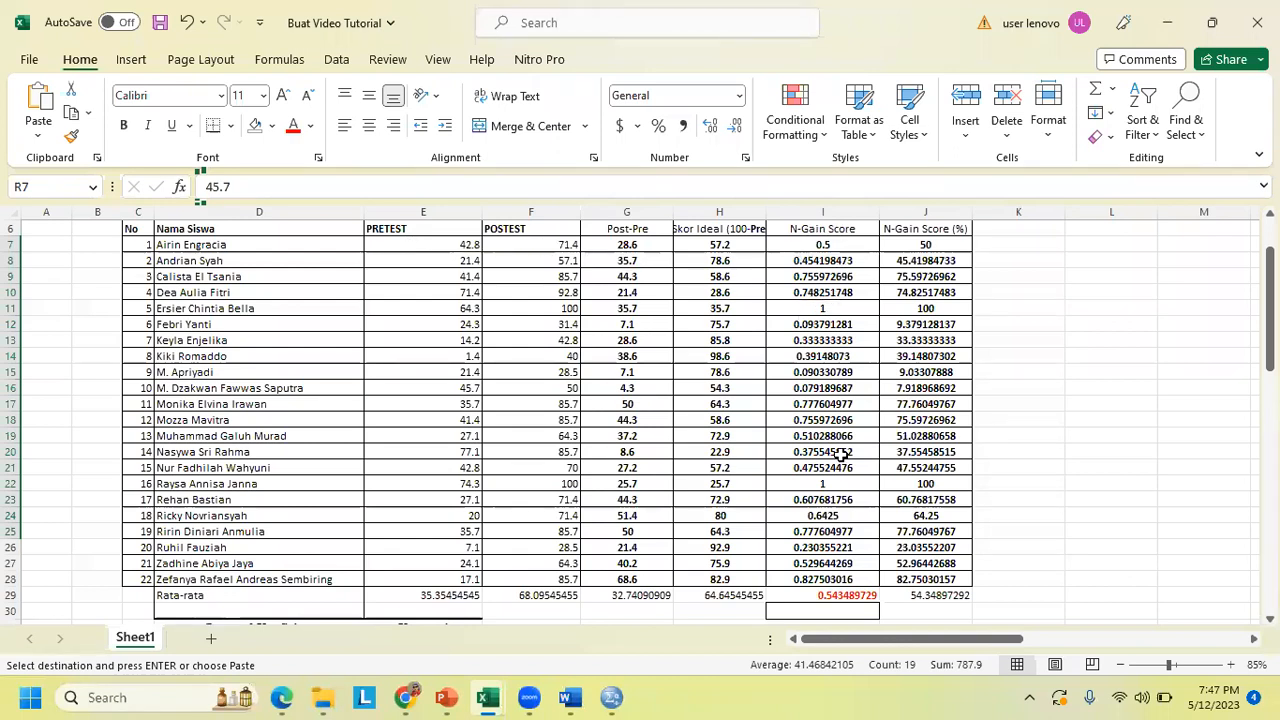
pyautogui.click(823, 245)
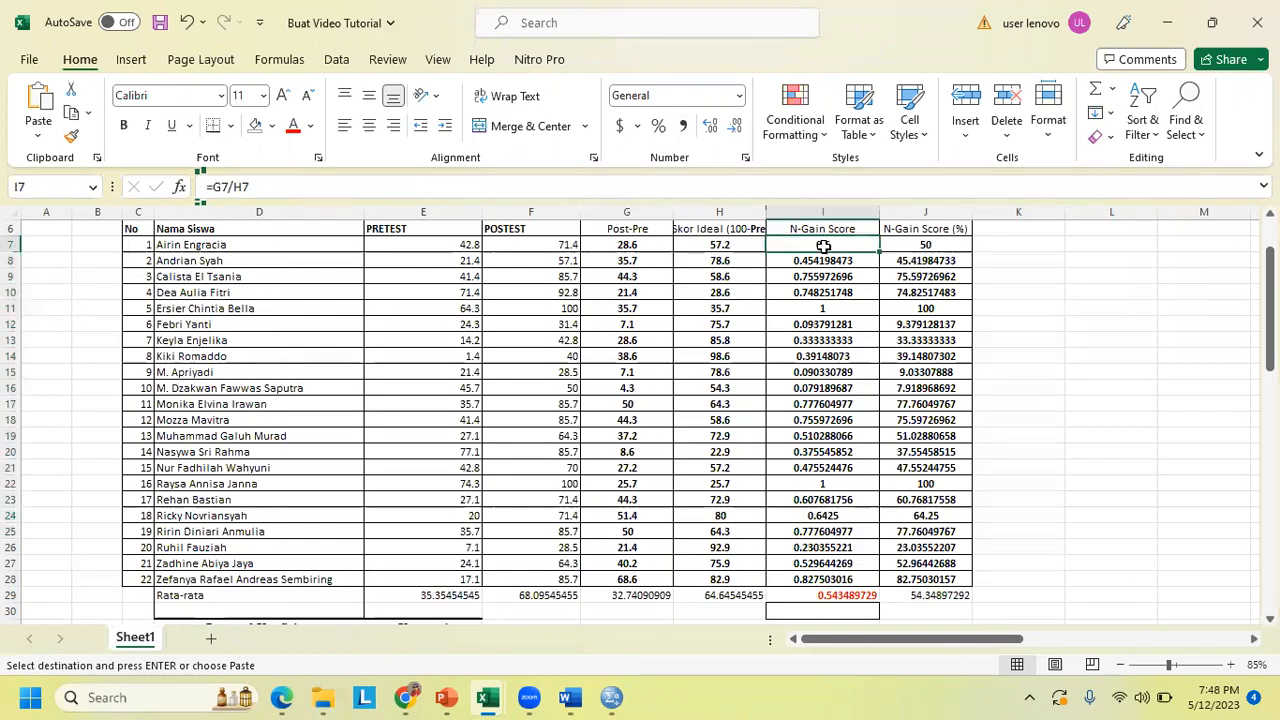
pyautogui.moveTo(823, 245); pyautogui.dragTo(823, 484)
pyautogui.scroll(2, 823, 484)
pyautogui.scroll(-3, 823, 484)
pyautogui.scroll(2, 823, 484)
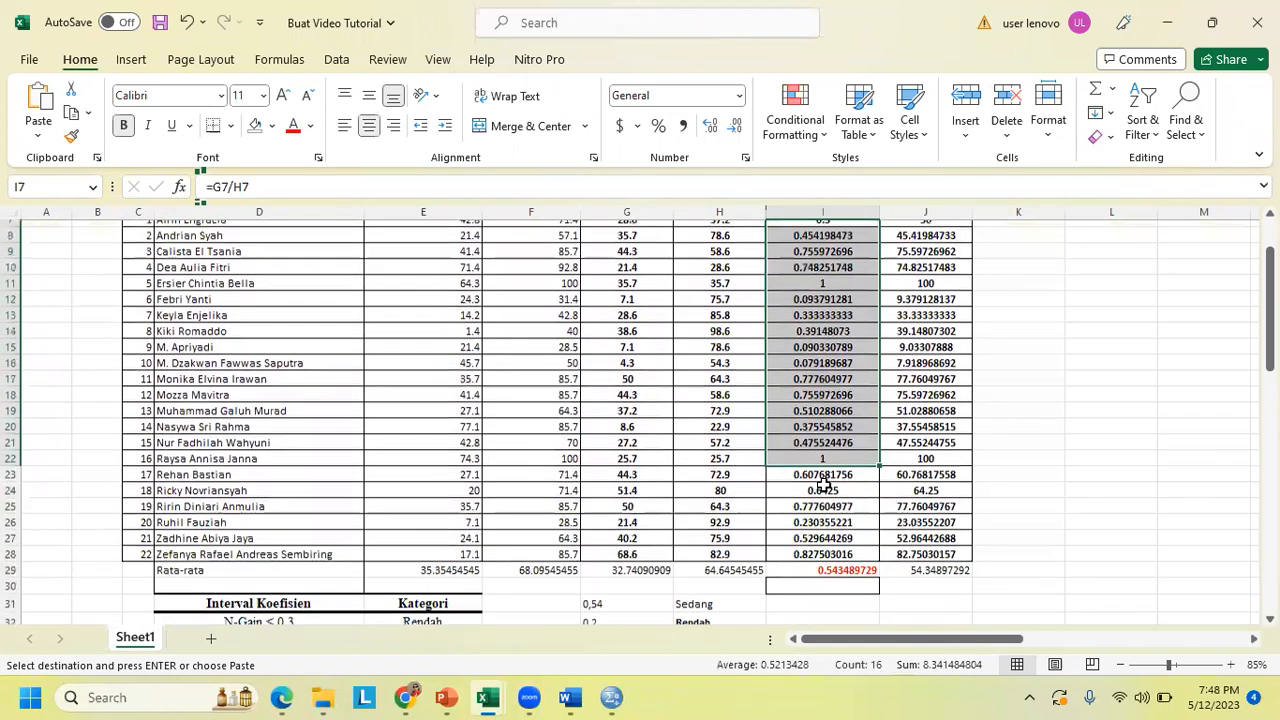
pyautogui.click(823, 484)
pyautogui.click(831, 259)
pyautogui.keyDown('shift'); pyautogui.click(837, 595); pyautogui.keyUp('shift')
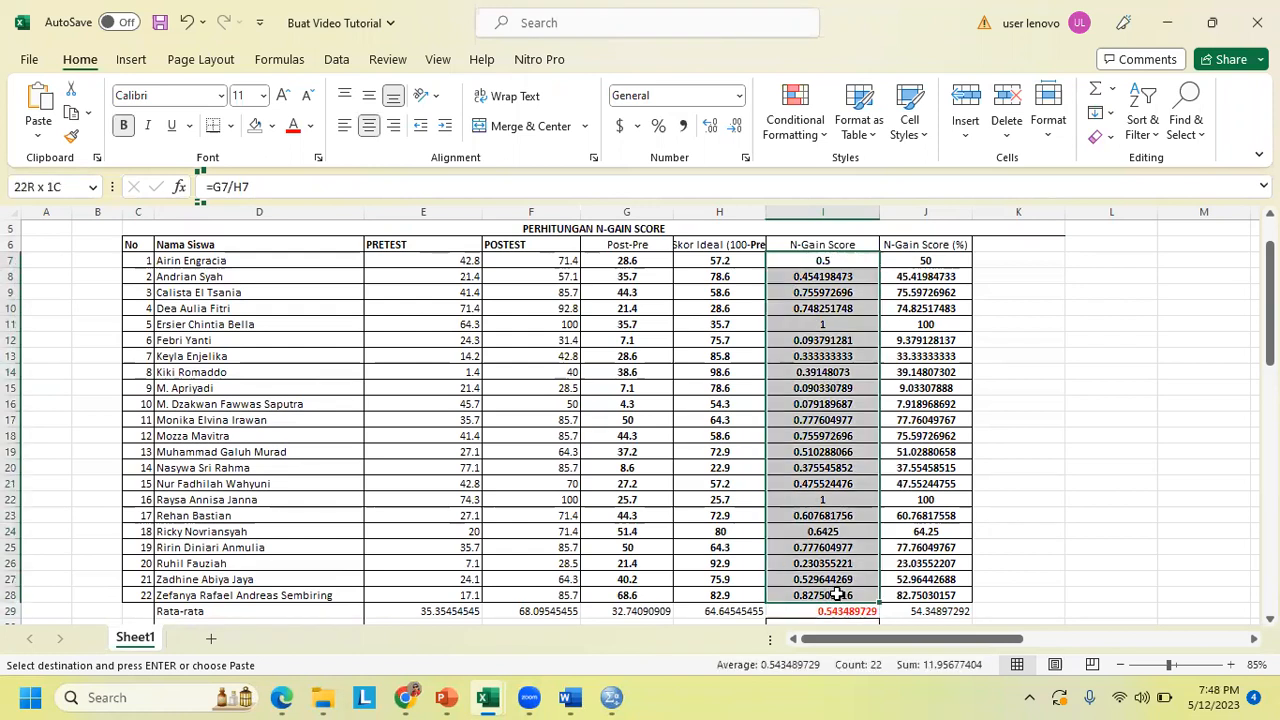
pyautogui.hotkey('ctrl', 'v')
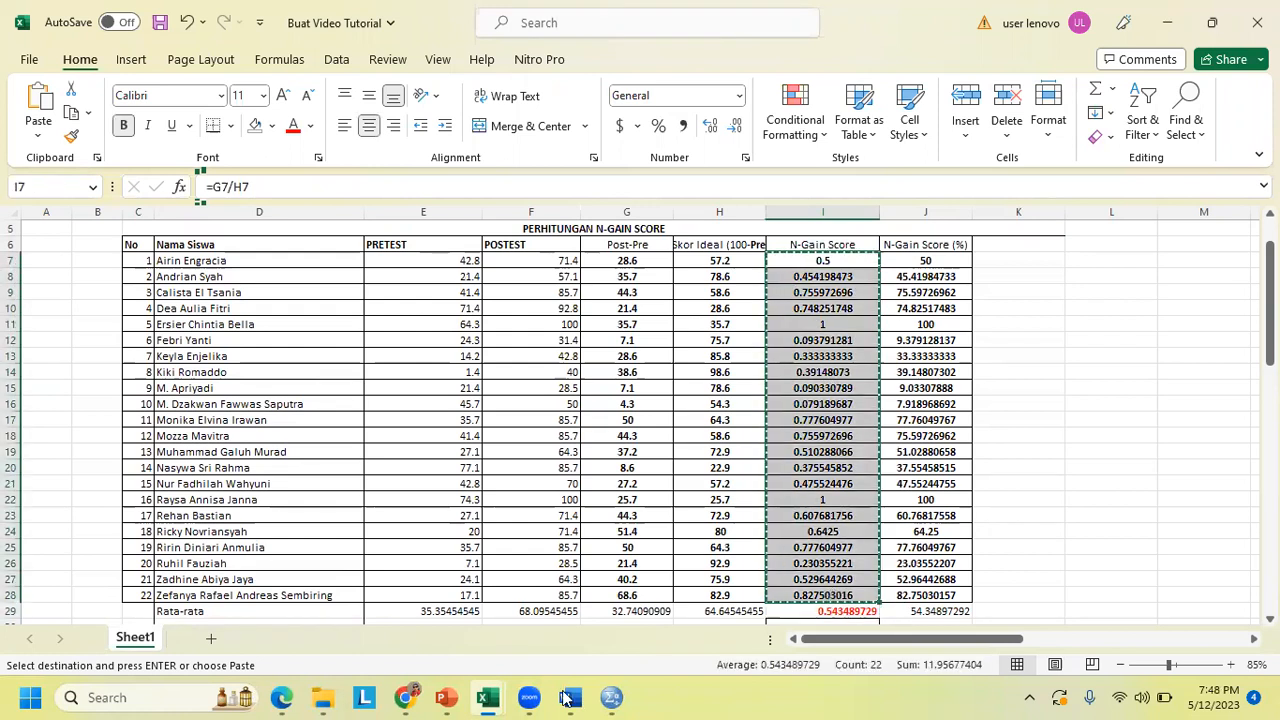
# Step: Switch to the SPSS data sheet and paste the copied N-Gain scores over Hasil rows 1 to 22
pyautogui.moveTo(612, 697)
pyautogui.click(505, 597)
pyautogui.scroll(7, 283, 417)
pyautogui.moveTo(114, 140); pyautogui.dragTo(137, 487)
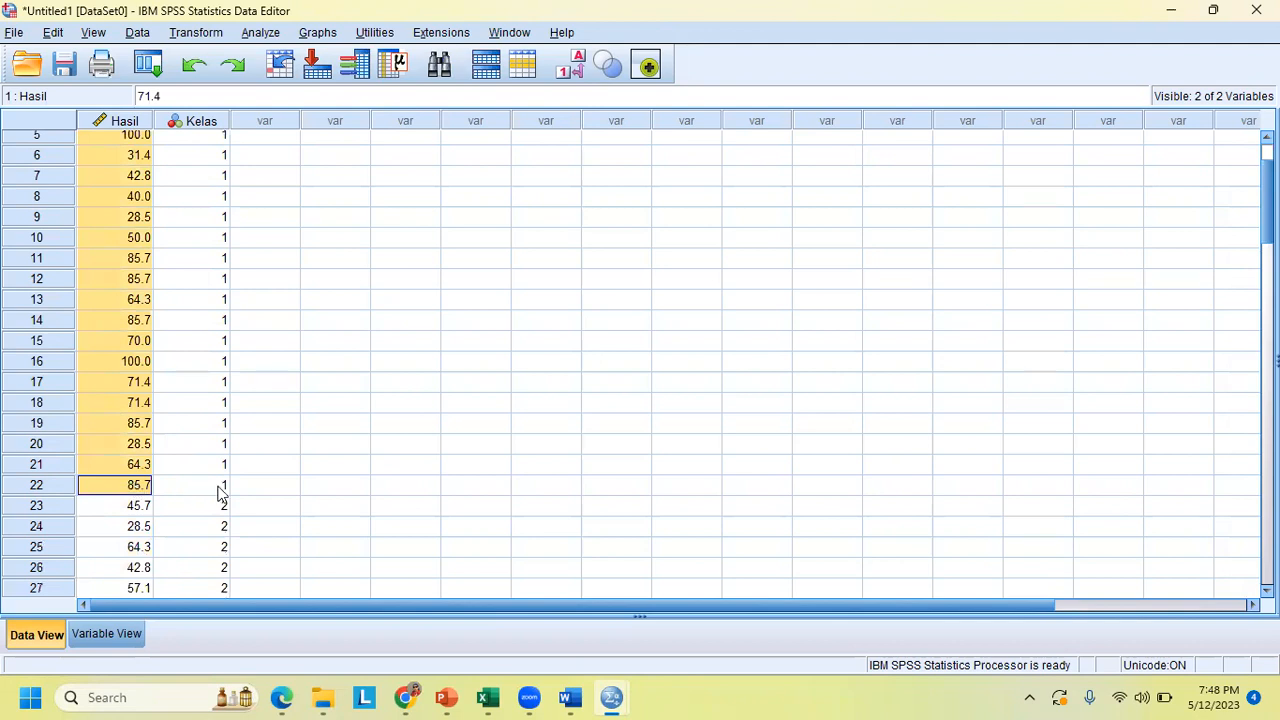
pyautogui.hotkey('ctrl', 'v')
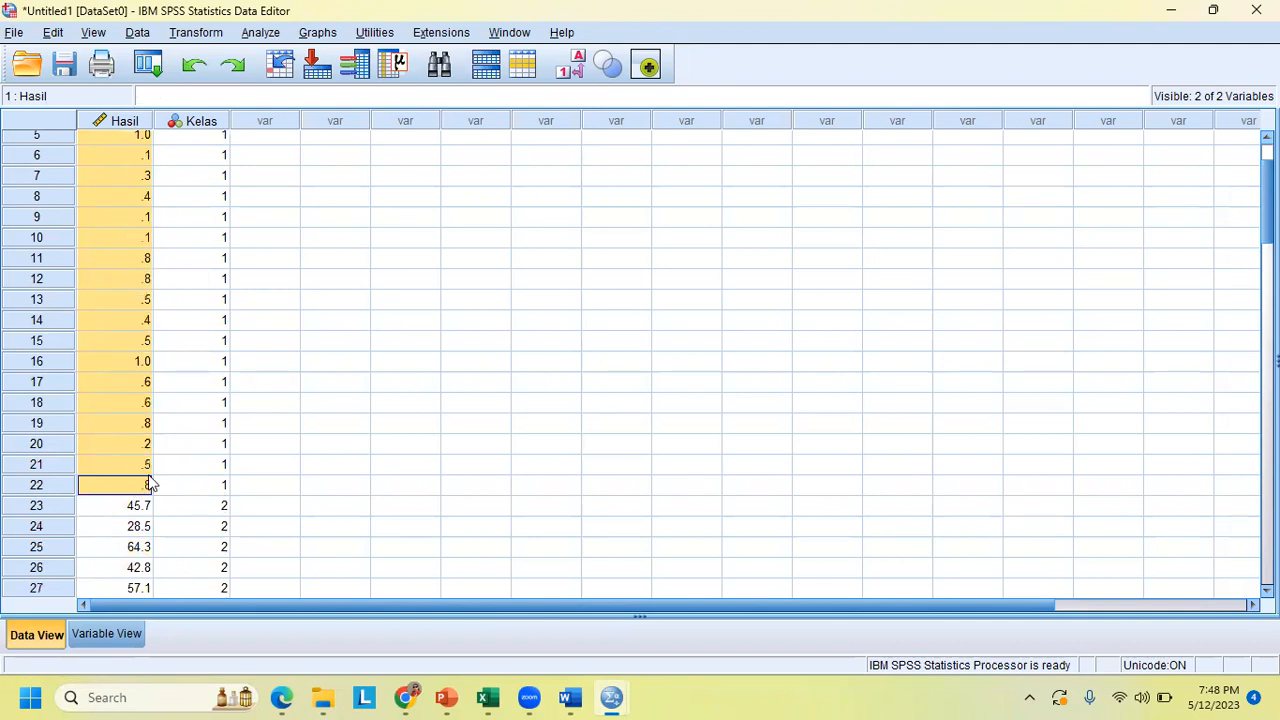
# Step: Copy the control class's N-Gain scores in U7:U25 from Excel and paste them over Hasil rows 23 to 41 in SPSS
pyautogui.scroll(2, 150, 484)
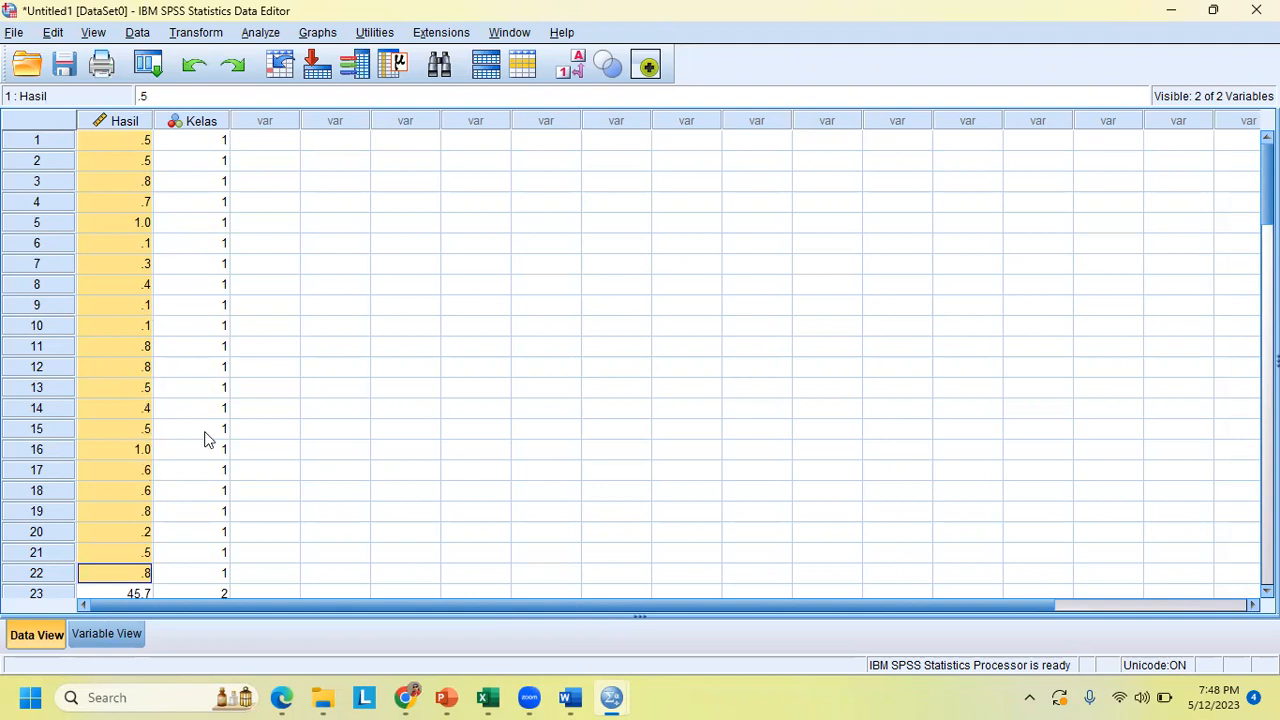
pyautogui.scroll(-3, 205, 440)
pyautogui.scroll(-3, 205, 440)
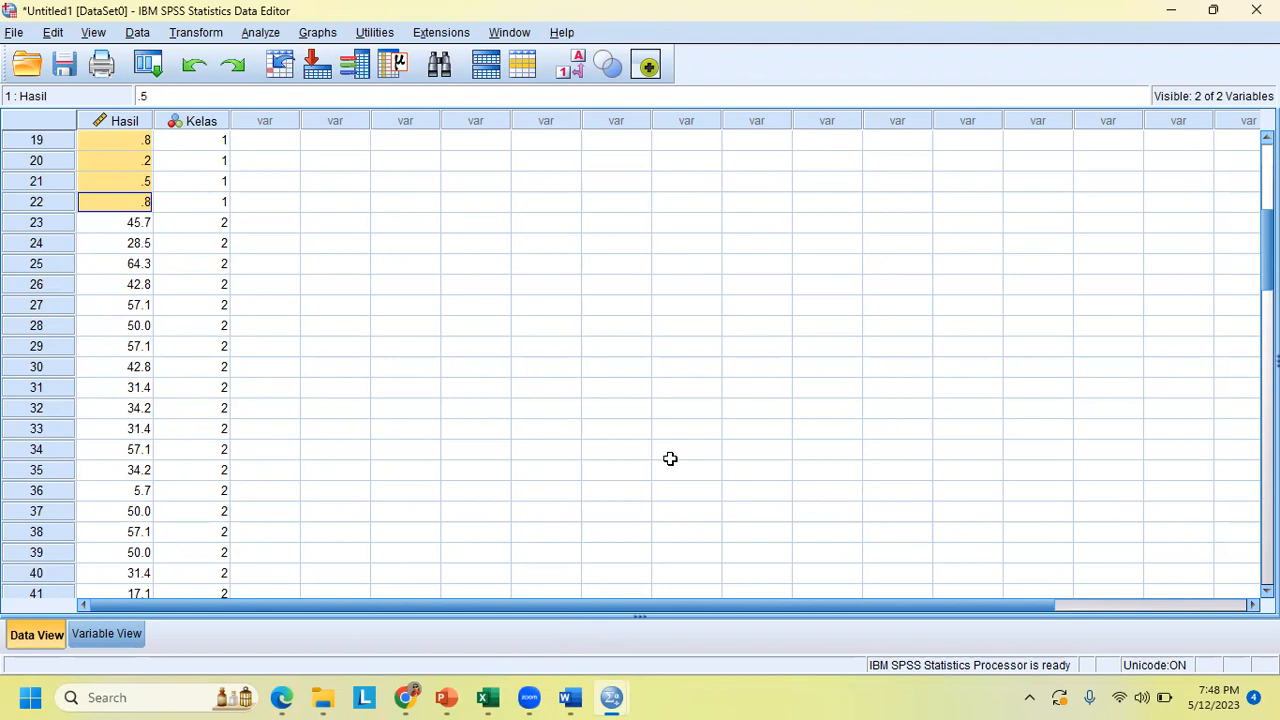
pyautogui.hotkey('alt', 'Tab')
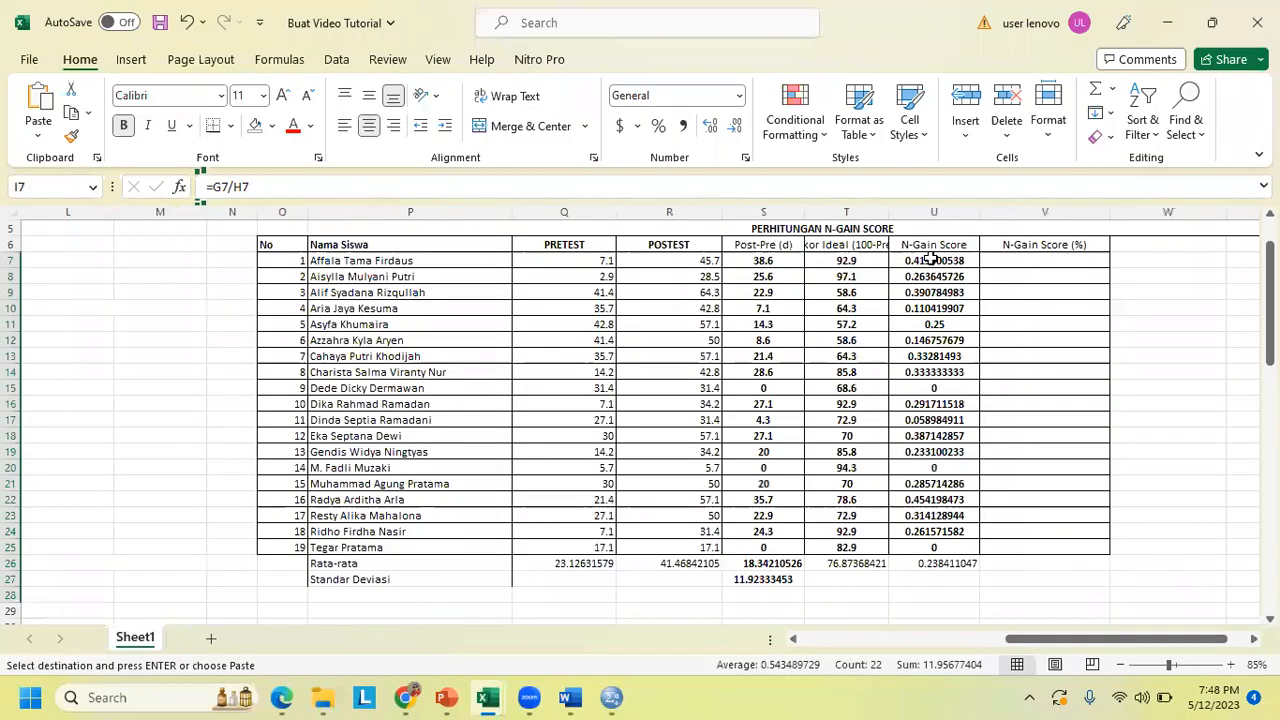
pyautogui.moveTo(931, 259); pyautogui.dragTo(937, 541)
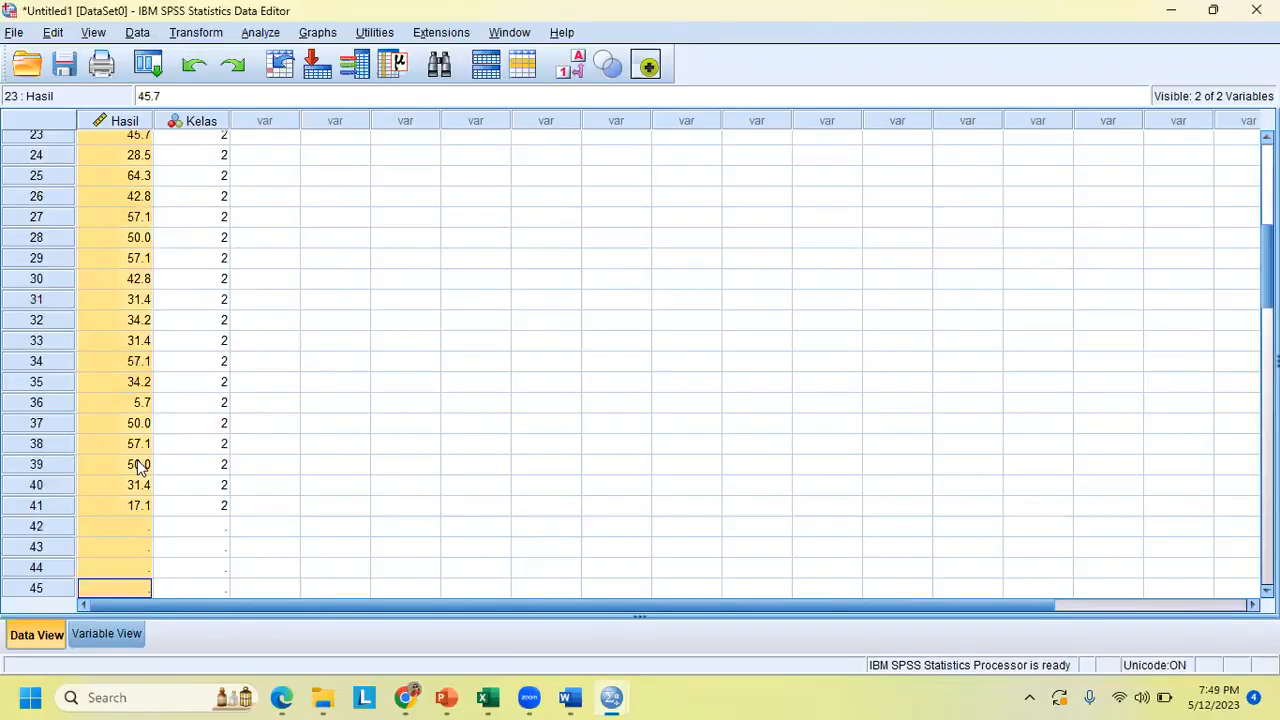
pyautogui.moveTo(137, 461); pyautogui.dragTo(148, 499)
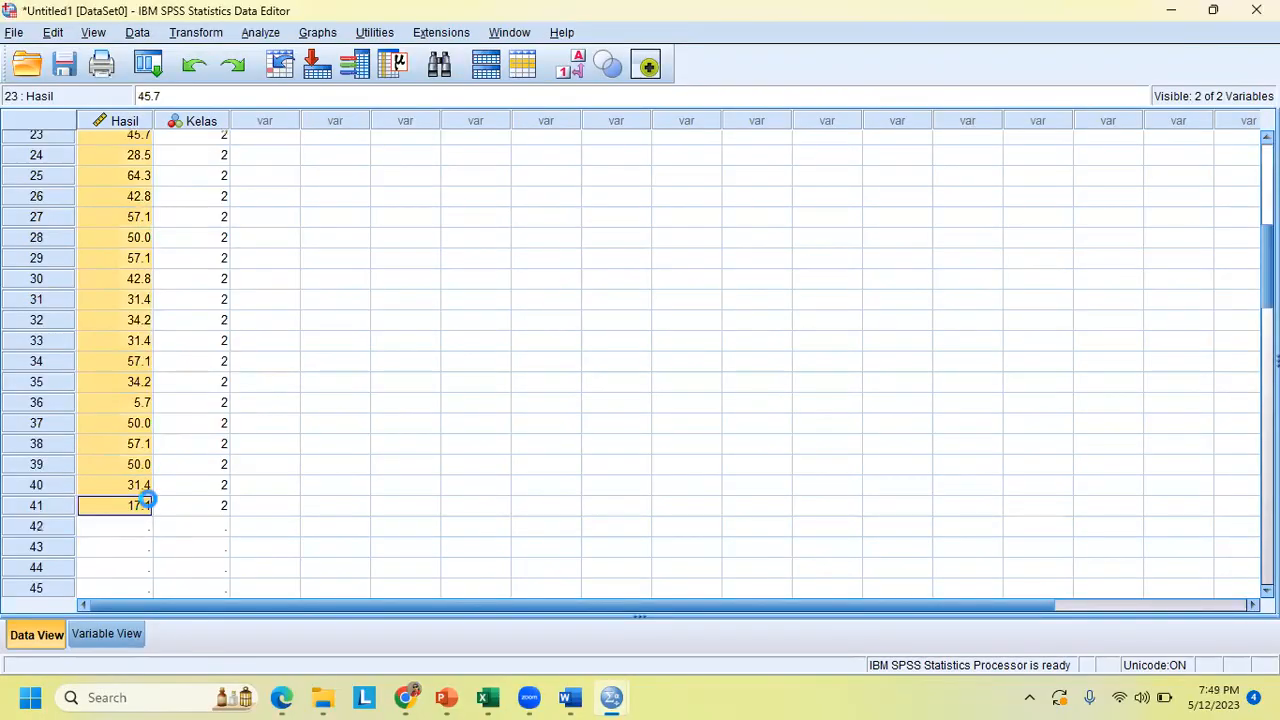
pyautogui.hotkey('ctrl', 'v')
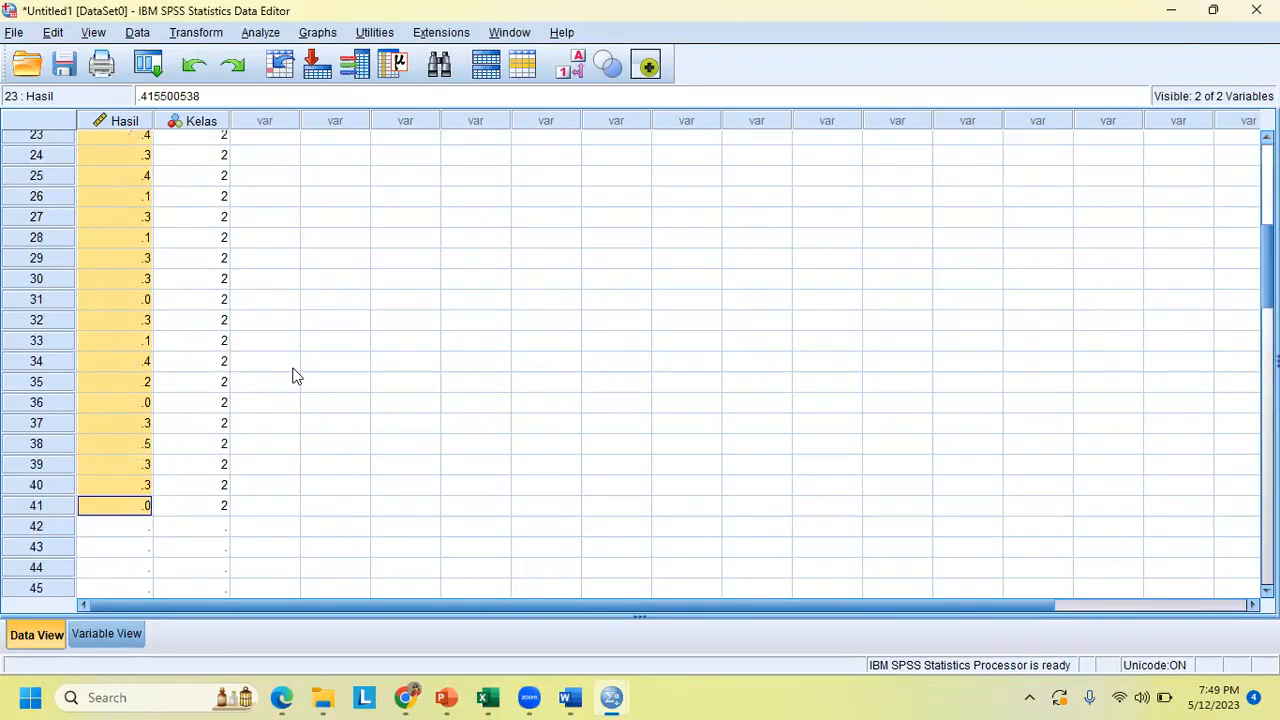
# Step: Run Explore on the N-Gain scores with Hasil Postest as dependent and Eks Kon as factor, and view the normality and homogeneity tables
pyautogui.click(260, 32)
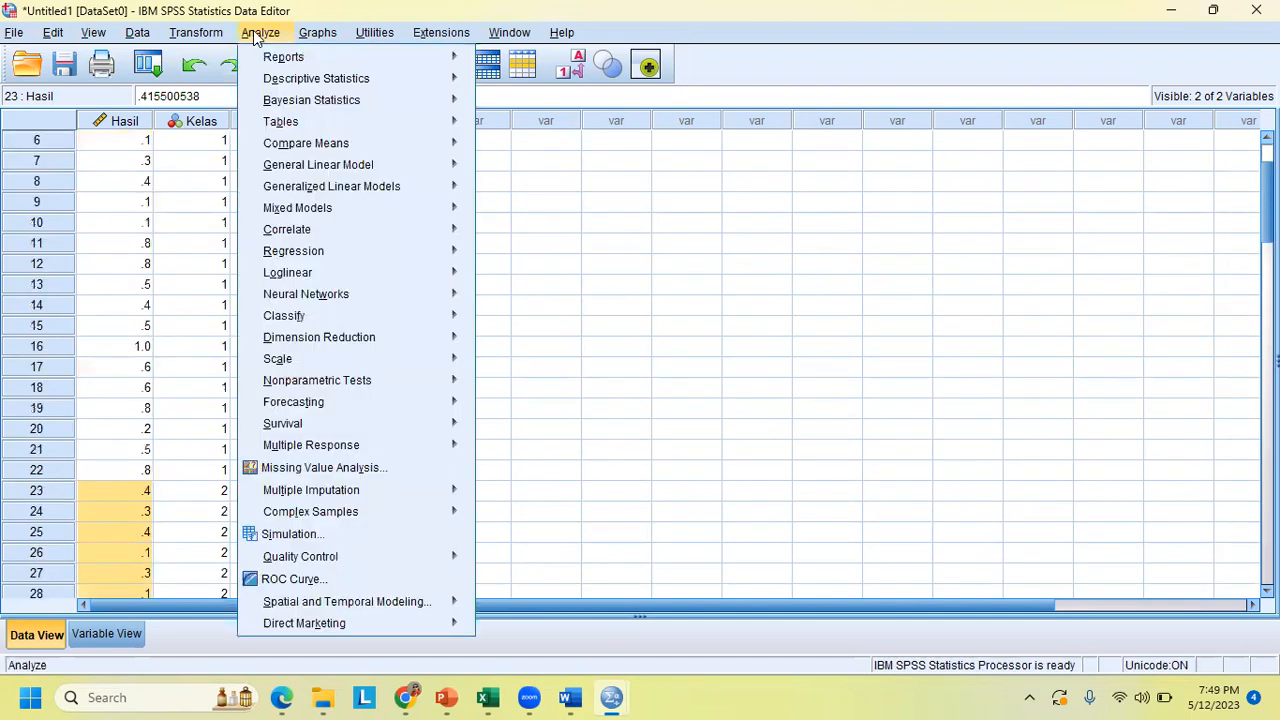
pyautogui.moveTo(352, 85)
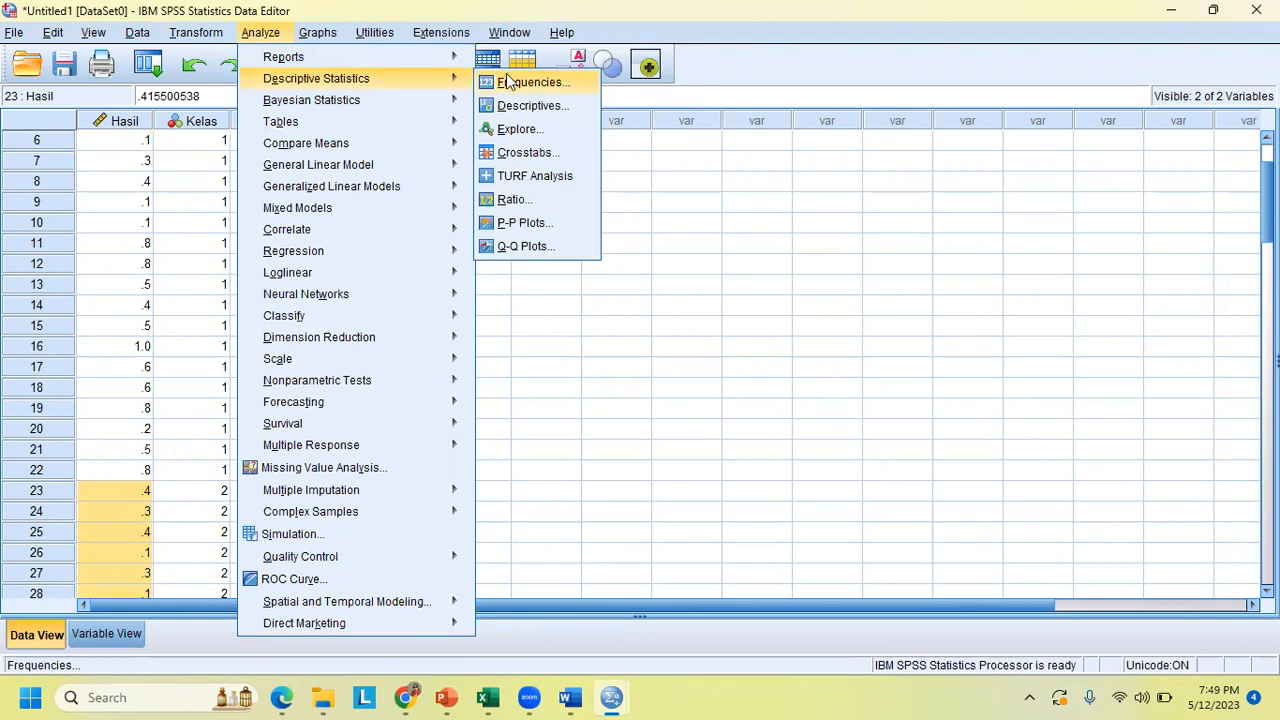
pyautogui.click(510, 131)
pyautogui.click(540, 467)
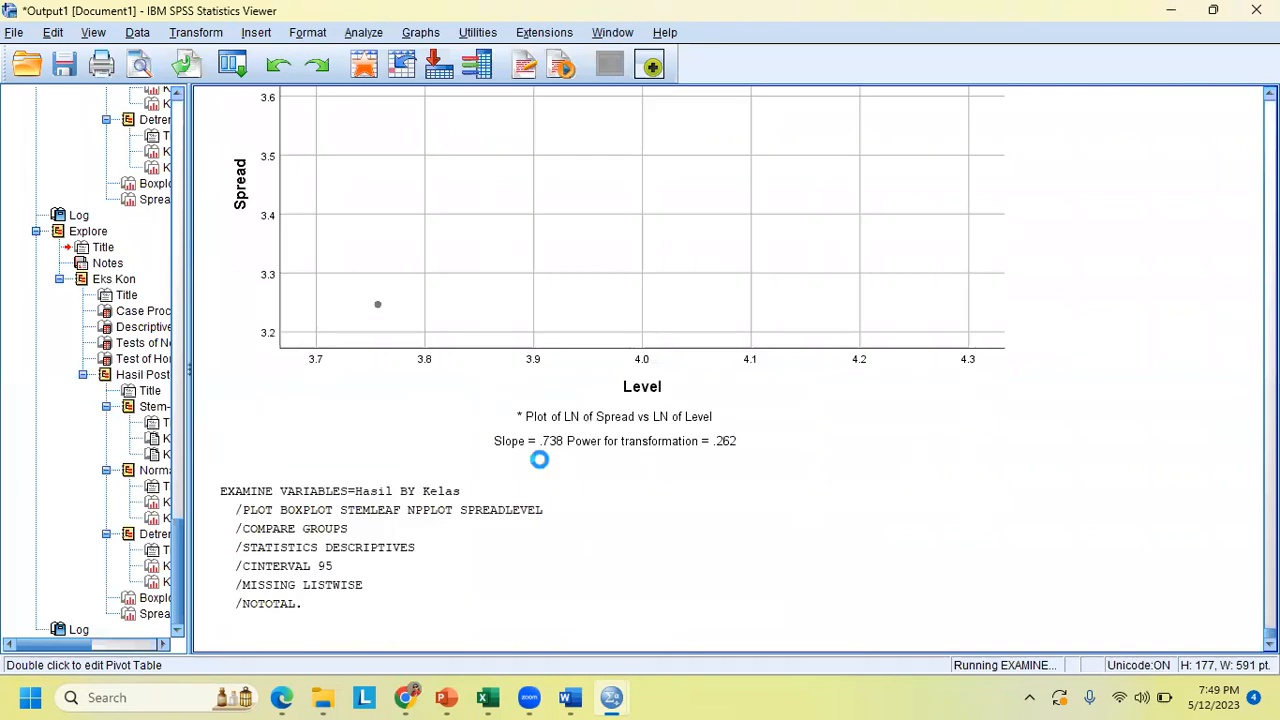
pyautogui.scroll(-3, 540, 460)
pyautogui.scroll(4, 540, 460)
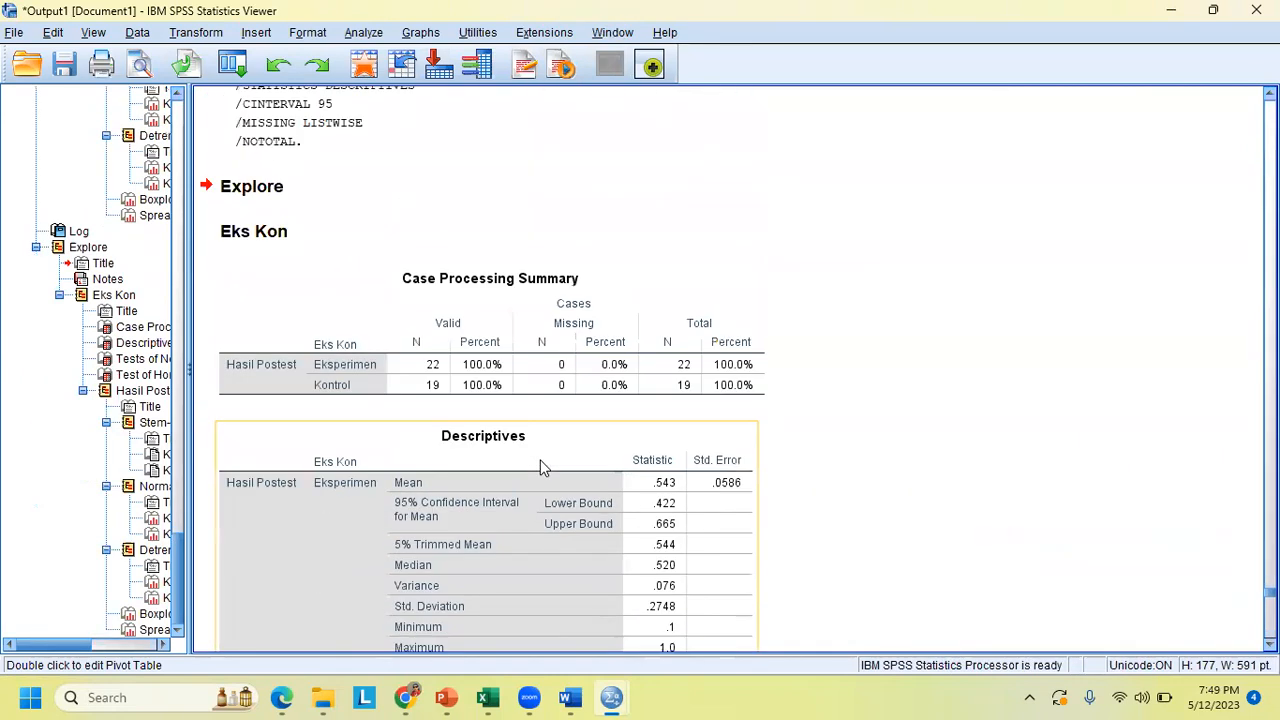
pyautogui.scroll(-10, 540, 460)
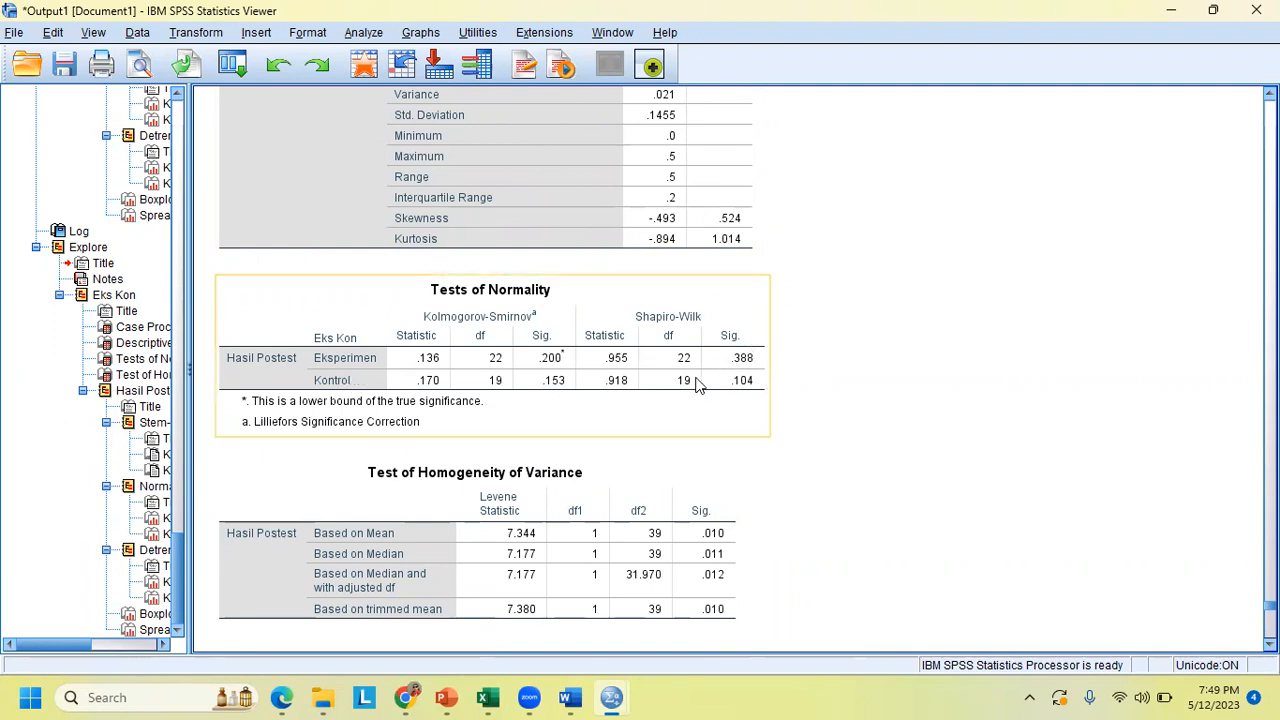
pyautogui.scroll(-2, 697, 385)
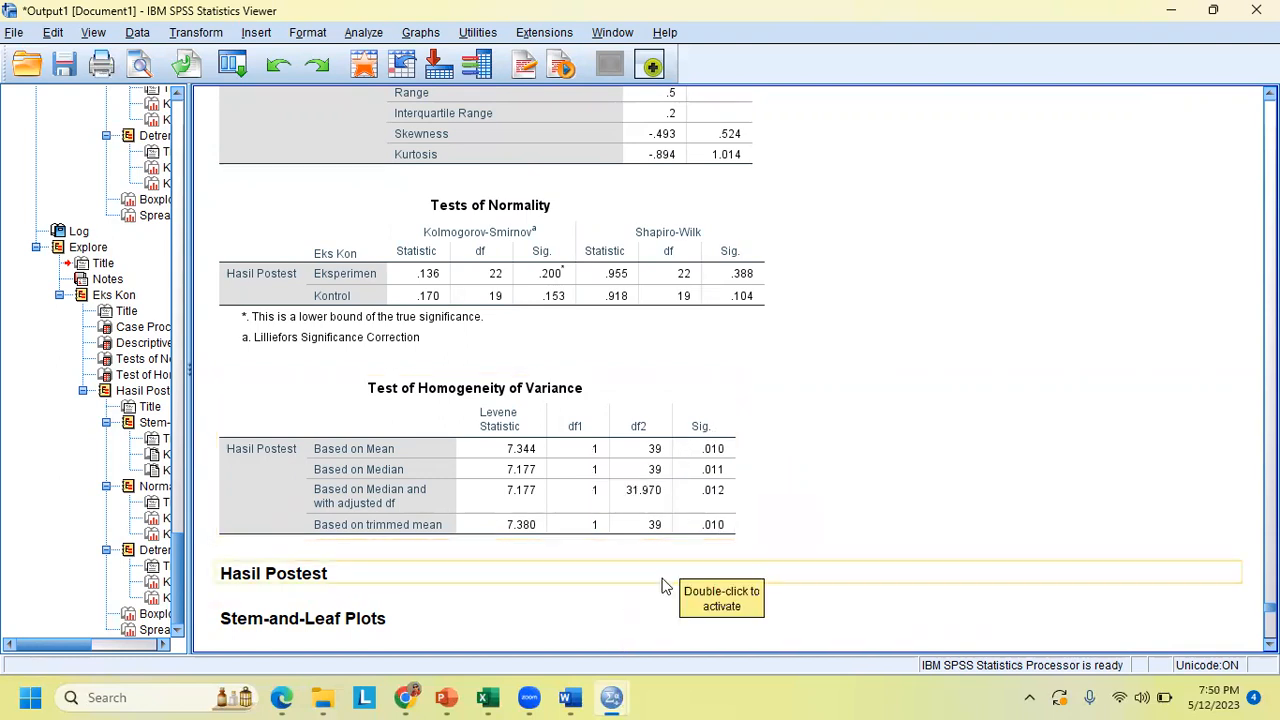
# Step: Return to the data sheet and set up an Independent-Samples T Test with Hasil Postest as test variable and Eks Kon as grouping variable
pyautogui.click(563, 605)
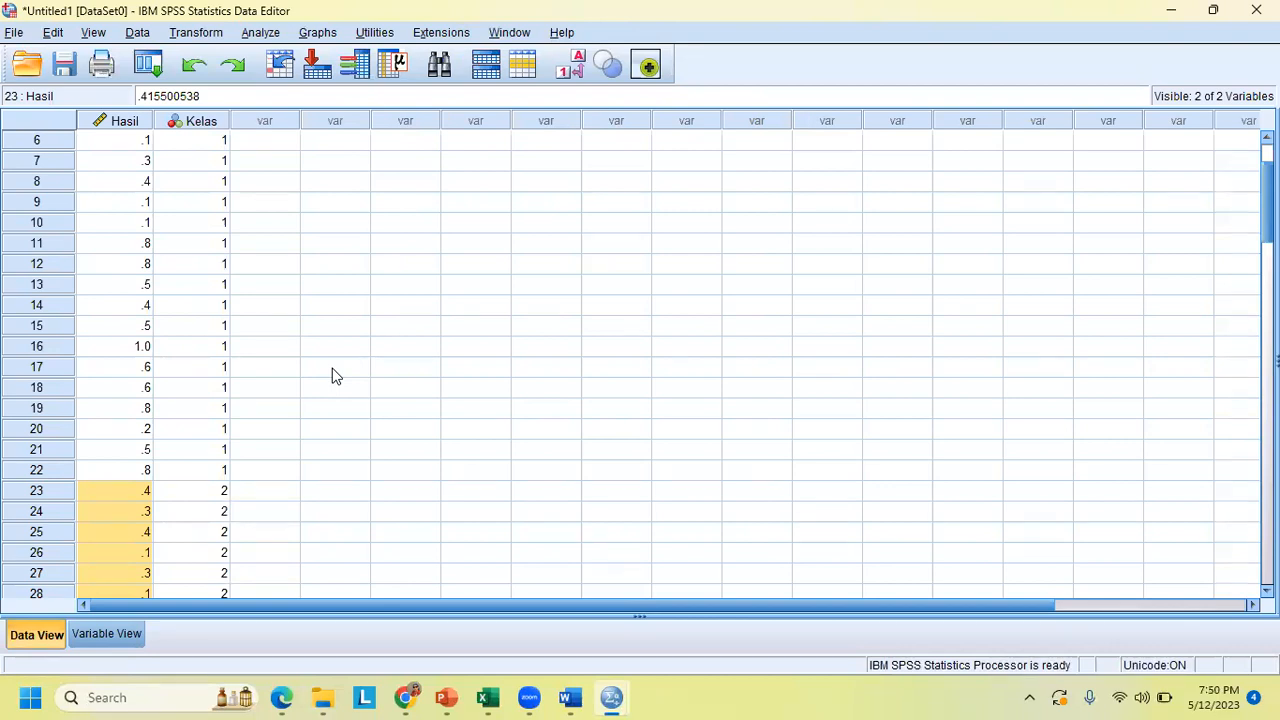
pyautogui.click(262, 34)
pyautogui.moveTo(310, 167)
pyautogui.moveTo(341, 147)
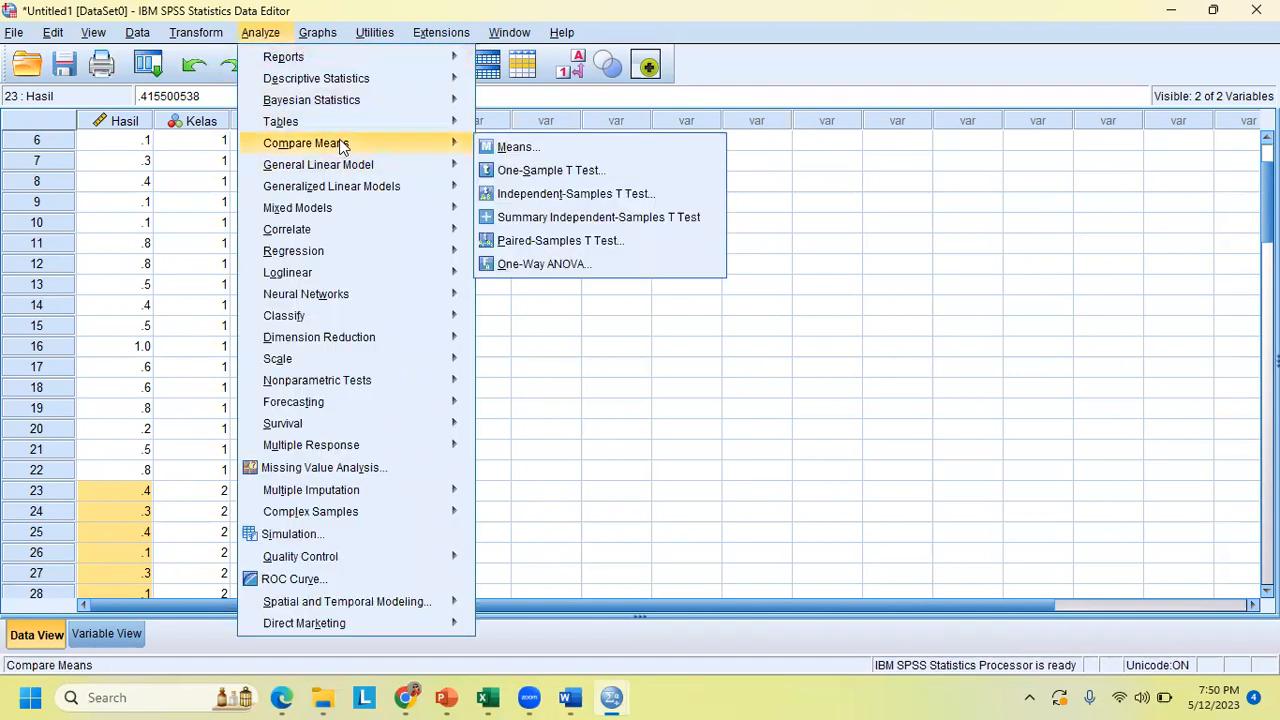
pyautogui.click(559, 195)
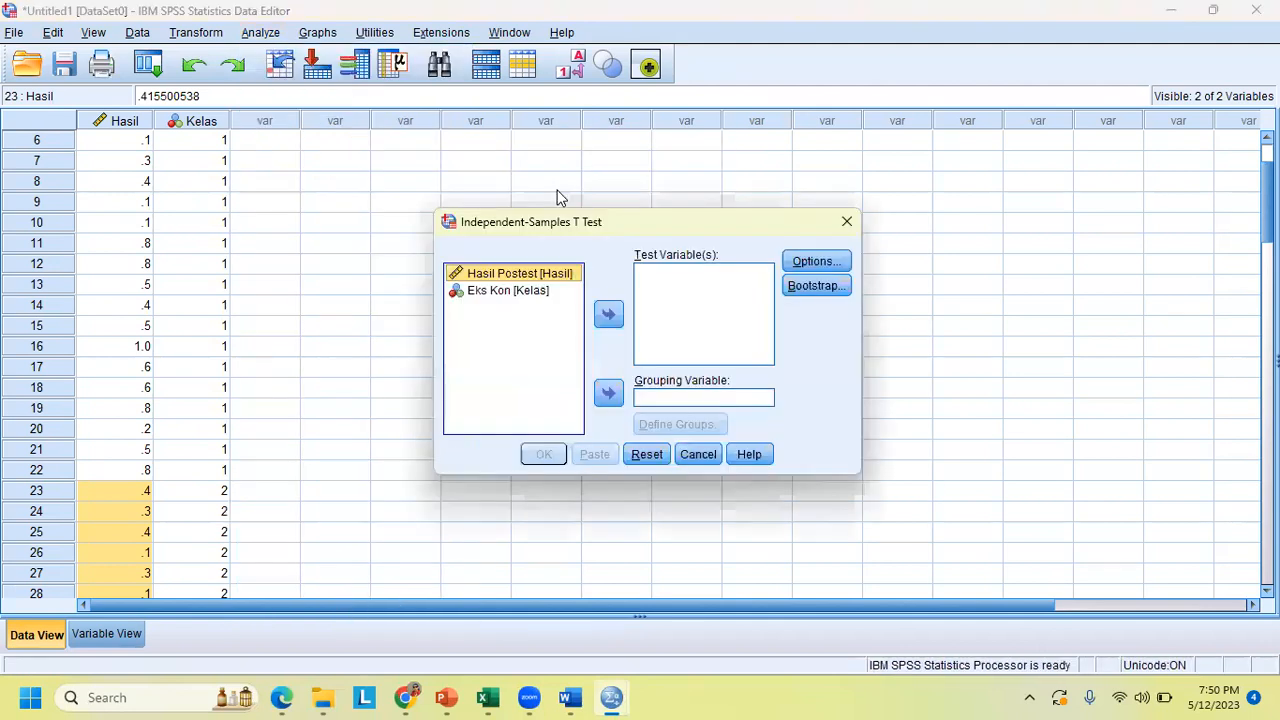
pyautogui.click(608, 314)
pyautogui.click(530, 274)
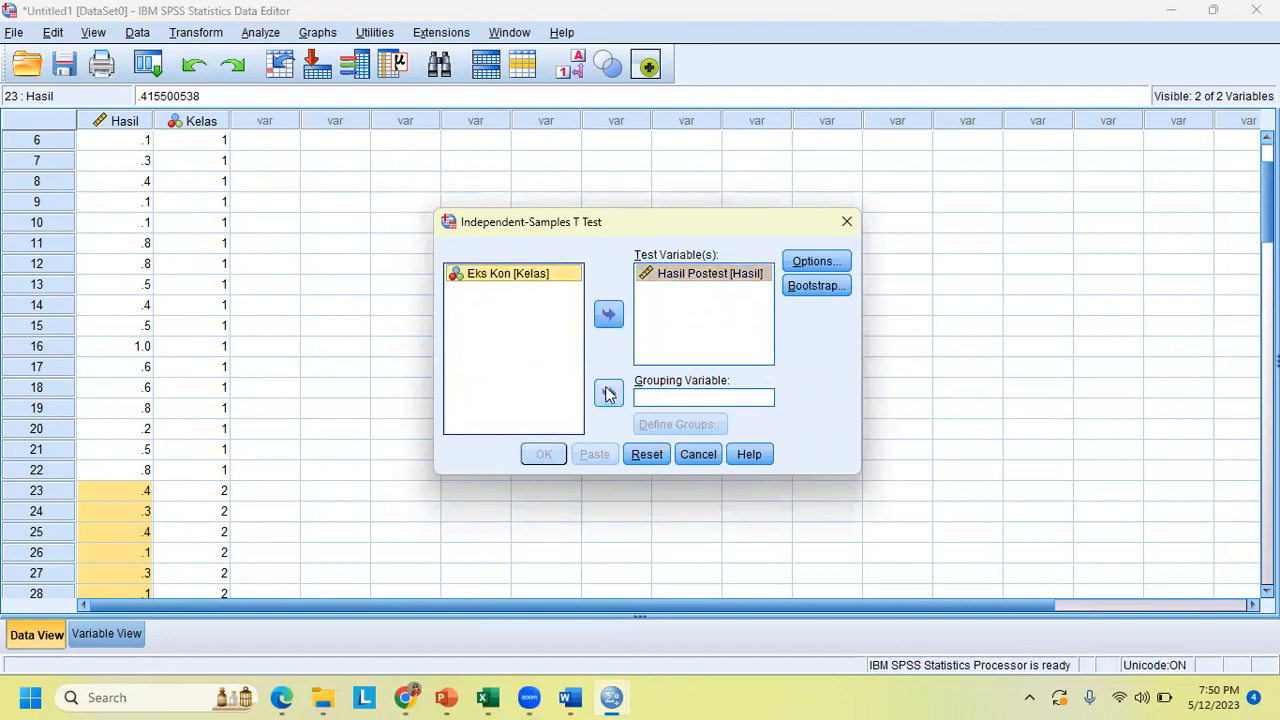
pyautogui.click(608, 393)
# Step: Define the groups with the specified values 1 and 2, run the t-test, and select the Independent Samples Test table
pyautogui.click(669, 433)
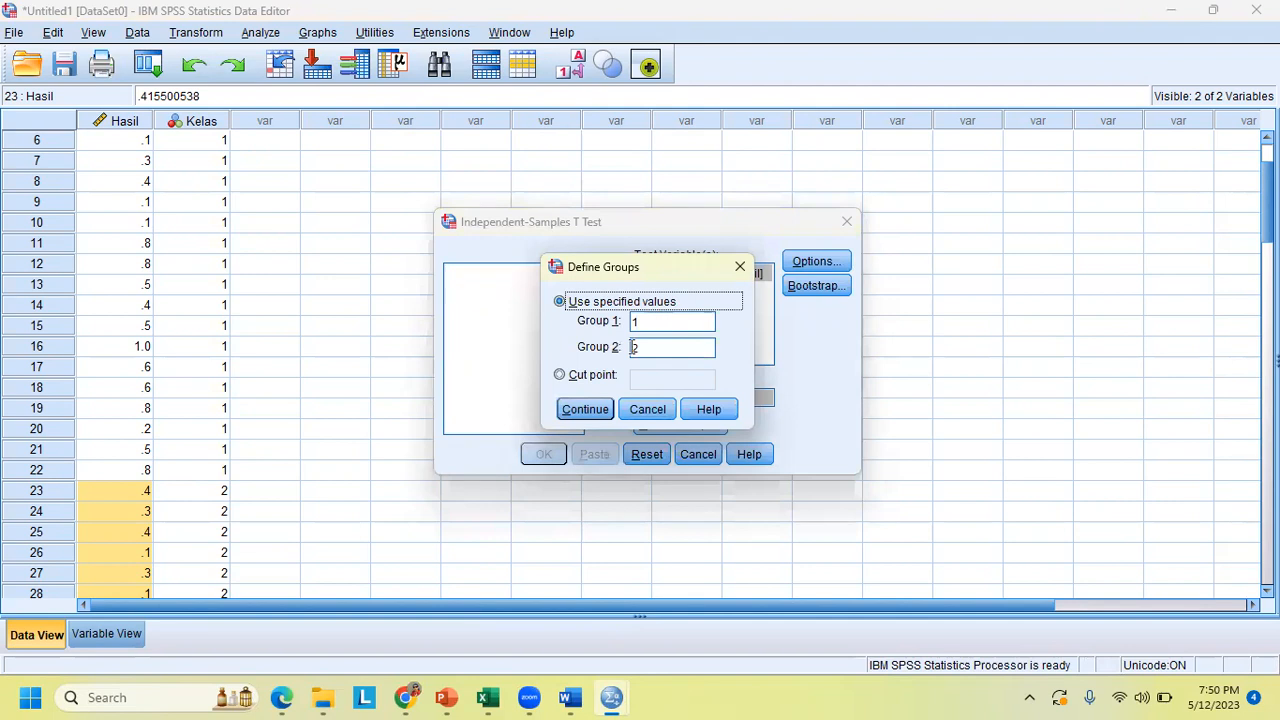
pyautogui.click(581, 409)
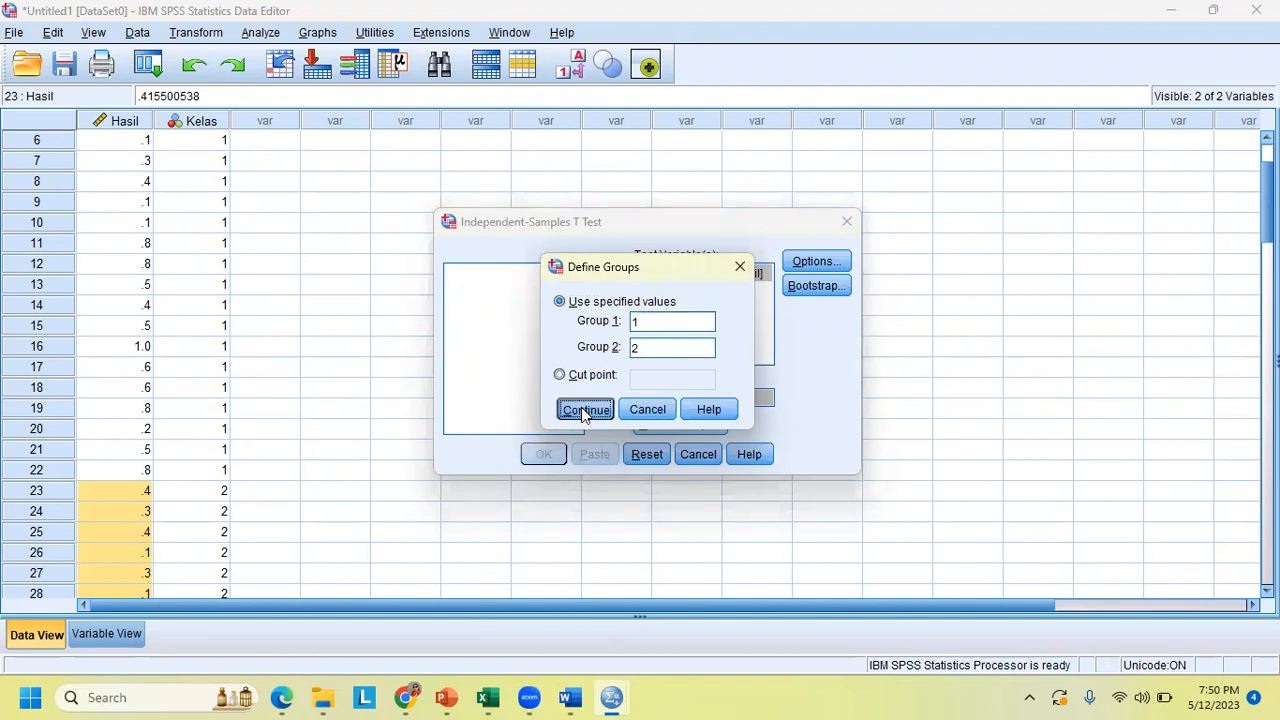
pyautogui.click(545, 455)
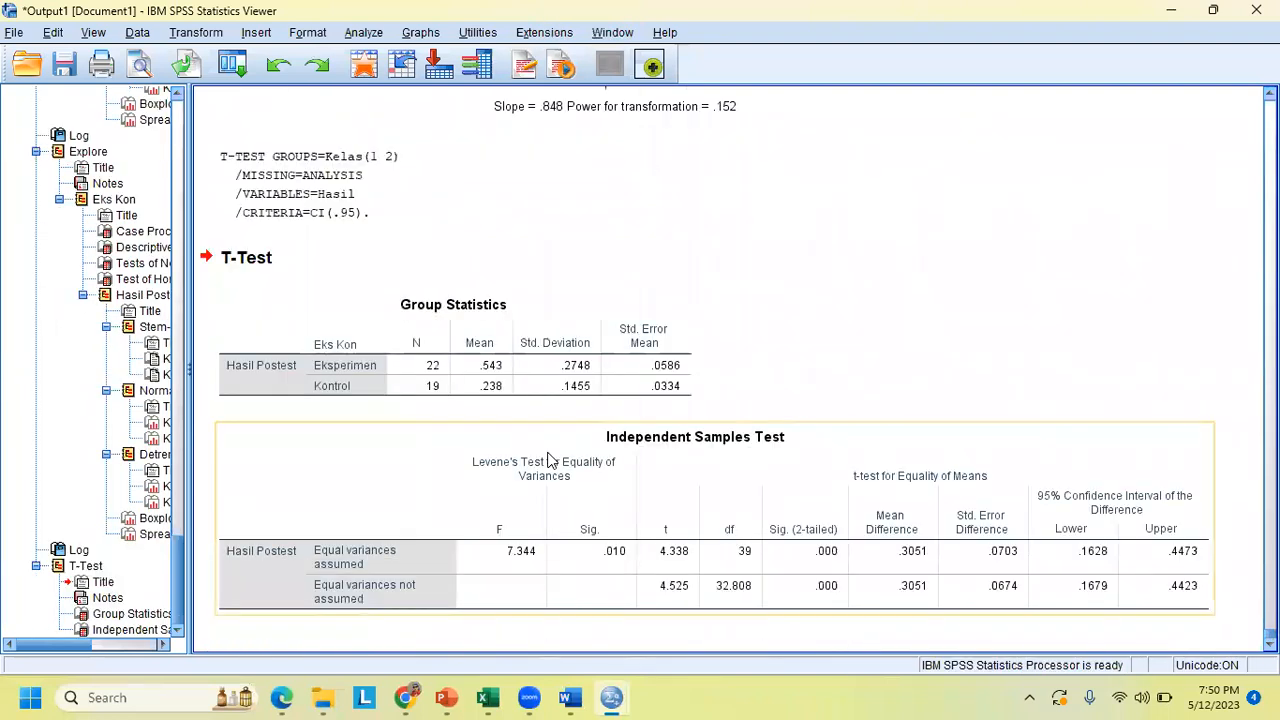
pyautogui.click(388, 446)
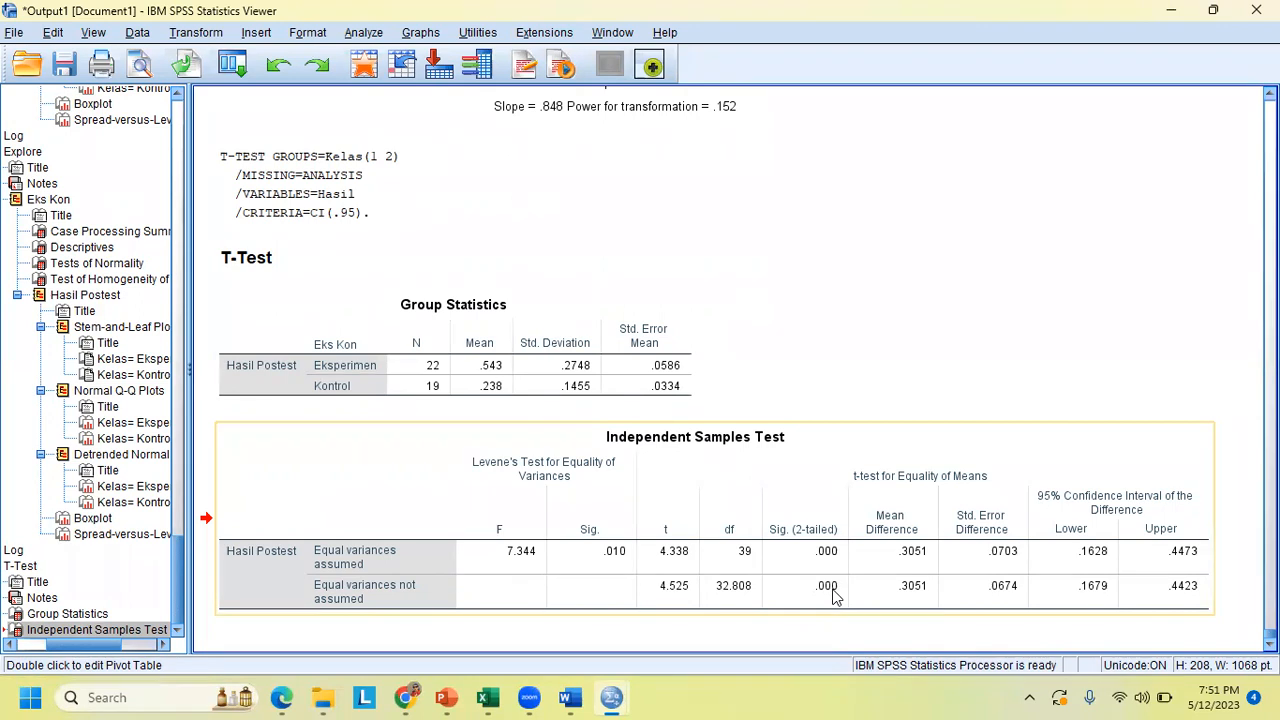
# Step: Switch to the Mulai Skripsi document in Word and examine the normality and homogeneity significance values in Tabel 16
pyautogui.moveTo(605, 698)
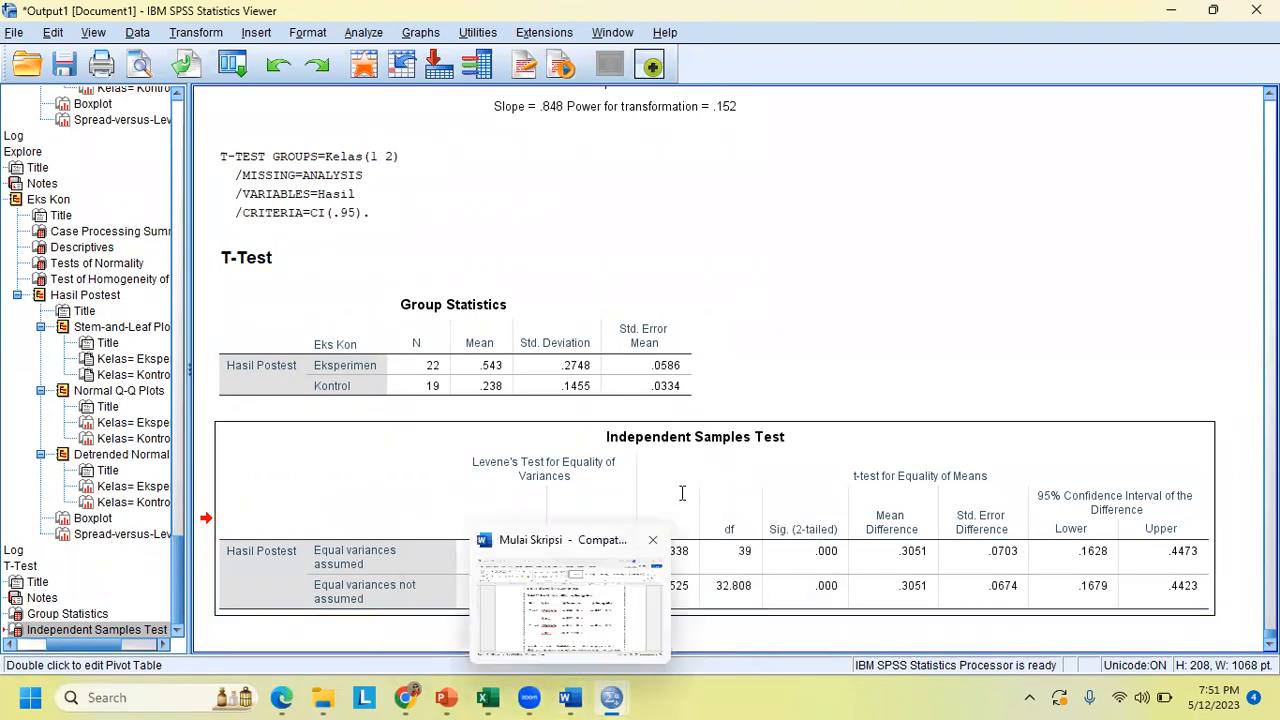
pyautogui.hotkey('alt', 'Tab')
pyautogui.scroll(-10, 682, 492)
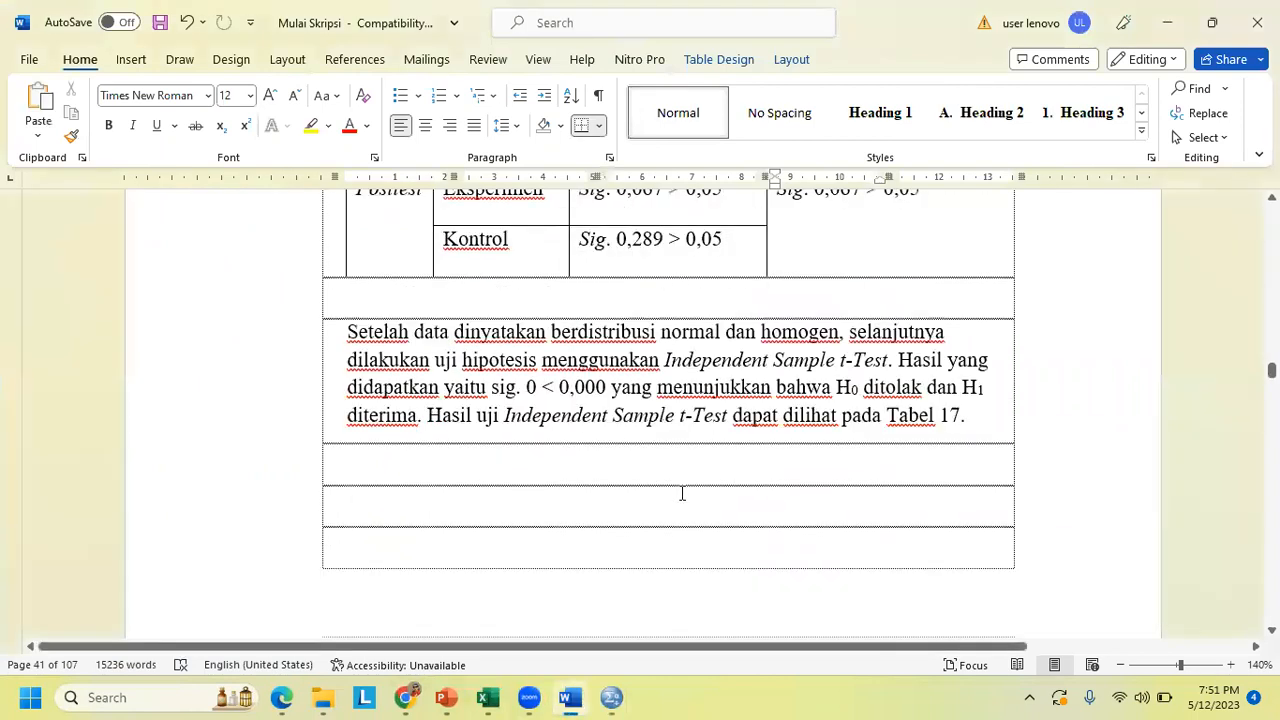
pyautogui.scroll(5, 682, 492)
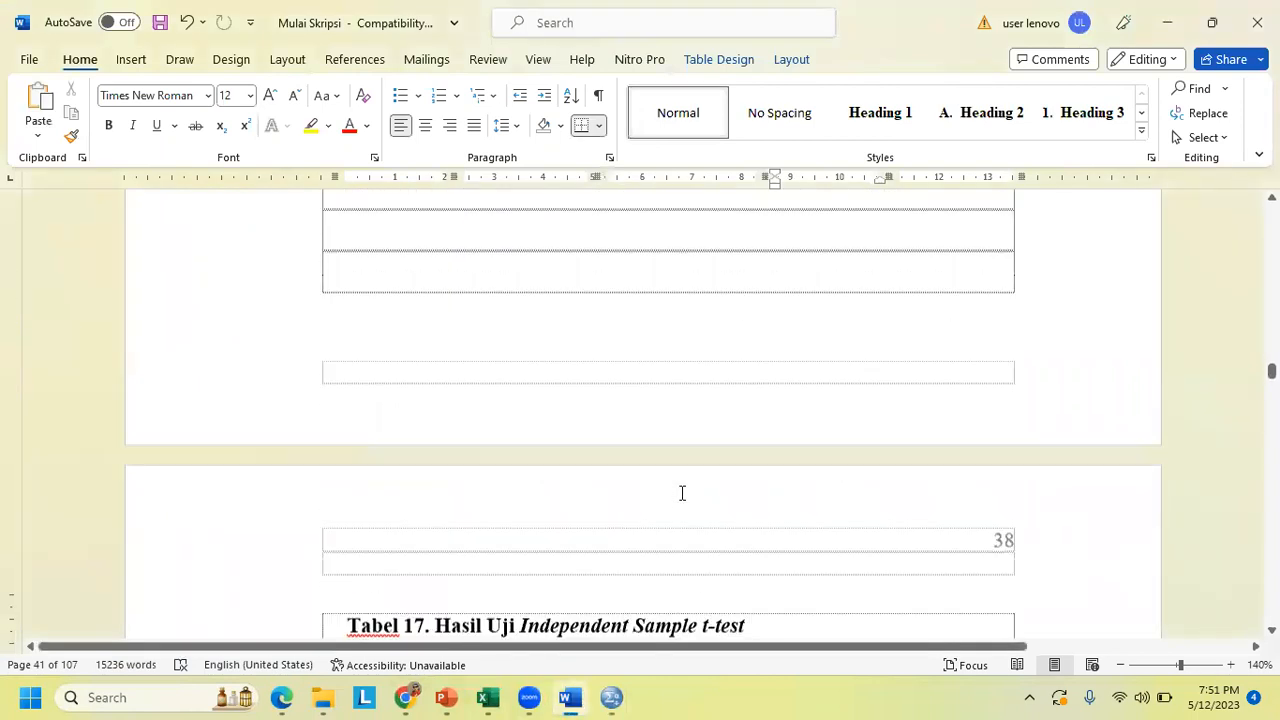
pyautogui.scroll(3, 679, 491)
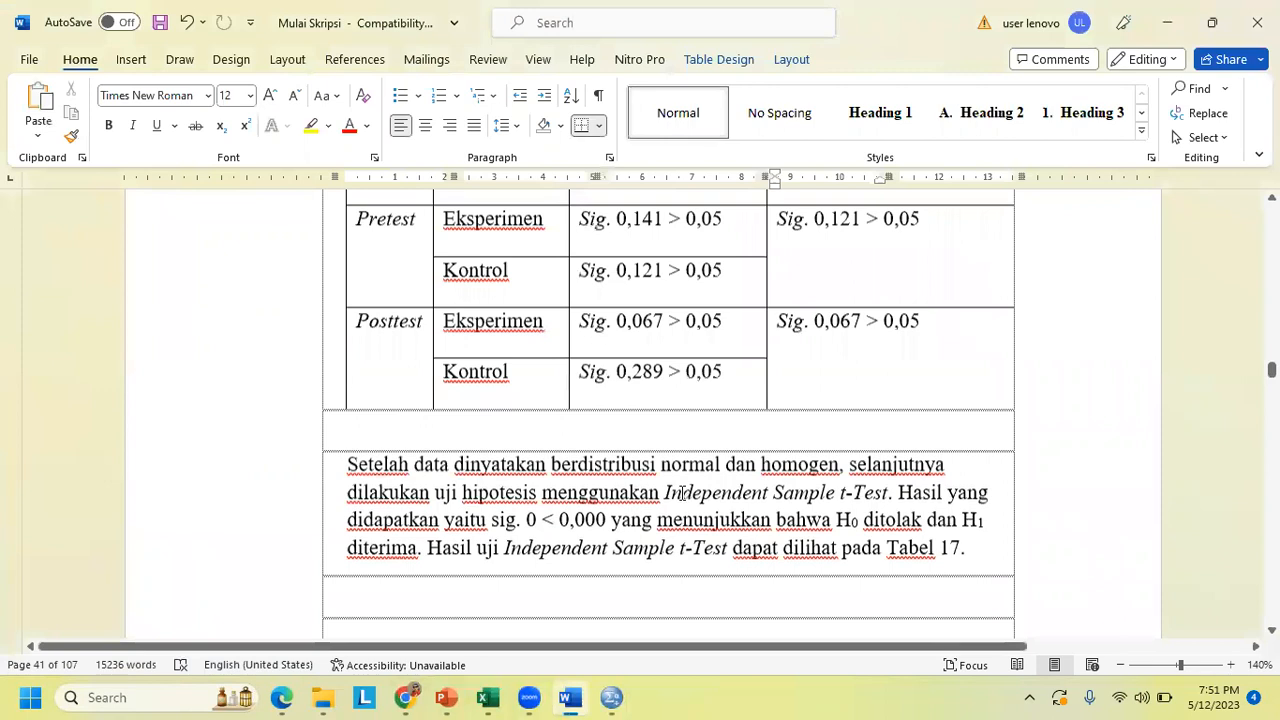
pyautogui.scroll(2, 682, 492)
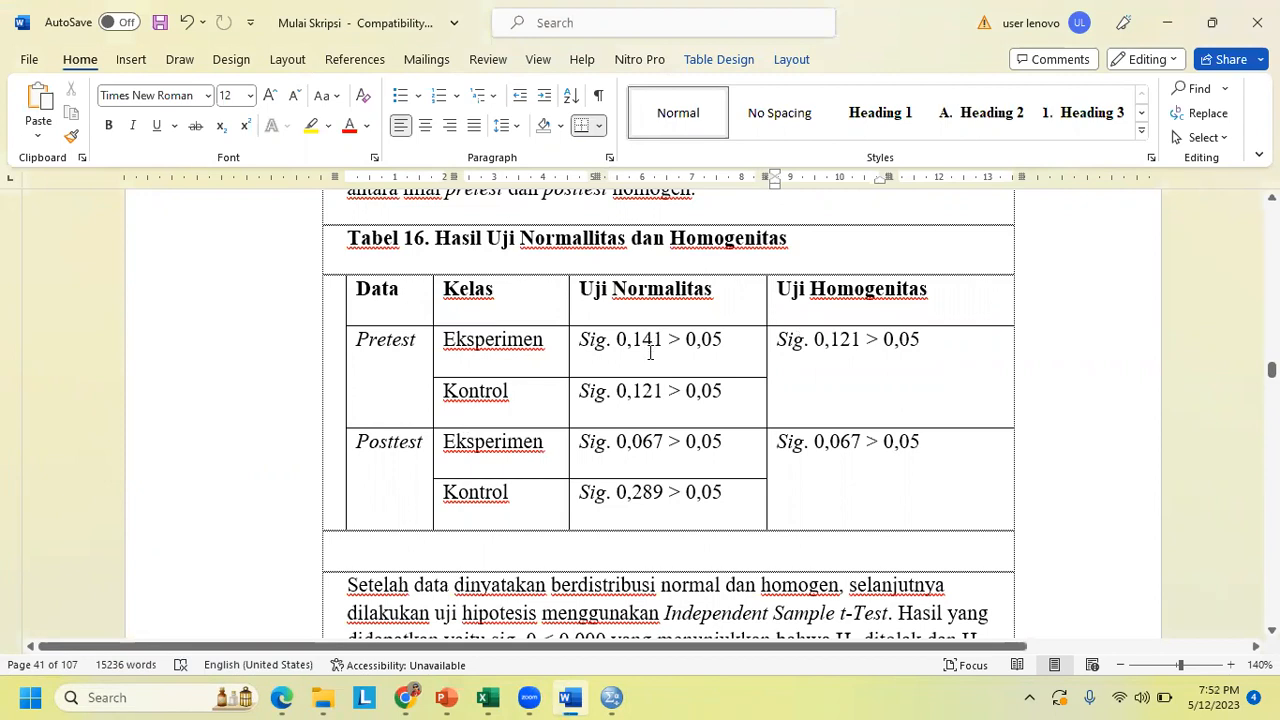
# Step: Examine the hypothesis test paragraph and the N-Gain, normality, homogeneity and t-test entries in Tabel 17
pyautogui.scroll(-3, 650, 352)
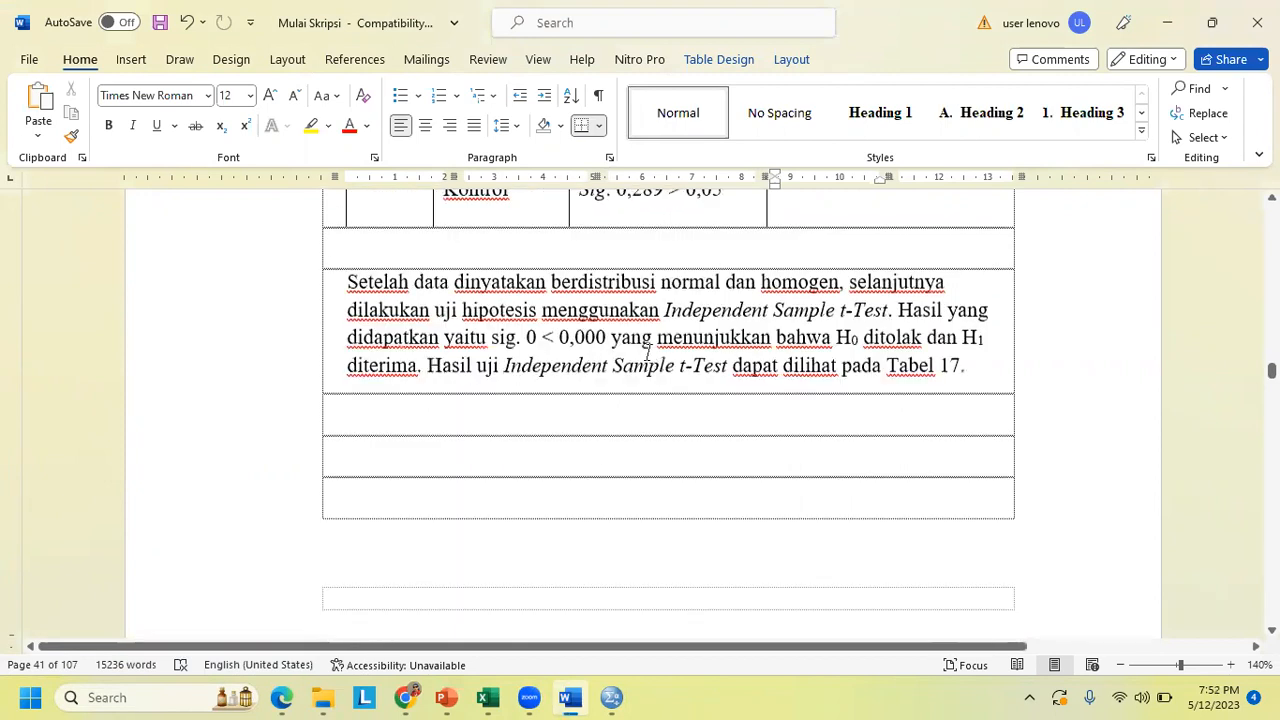
pyautogui.scroll(-3, 647, 352)
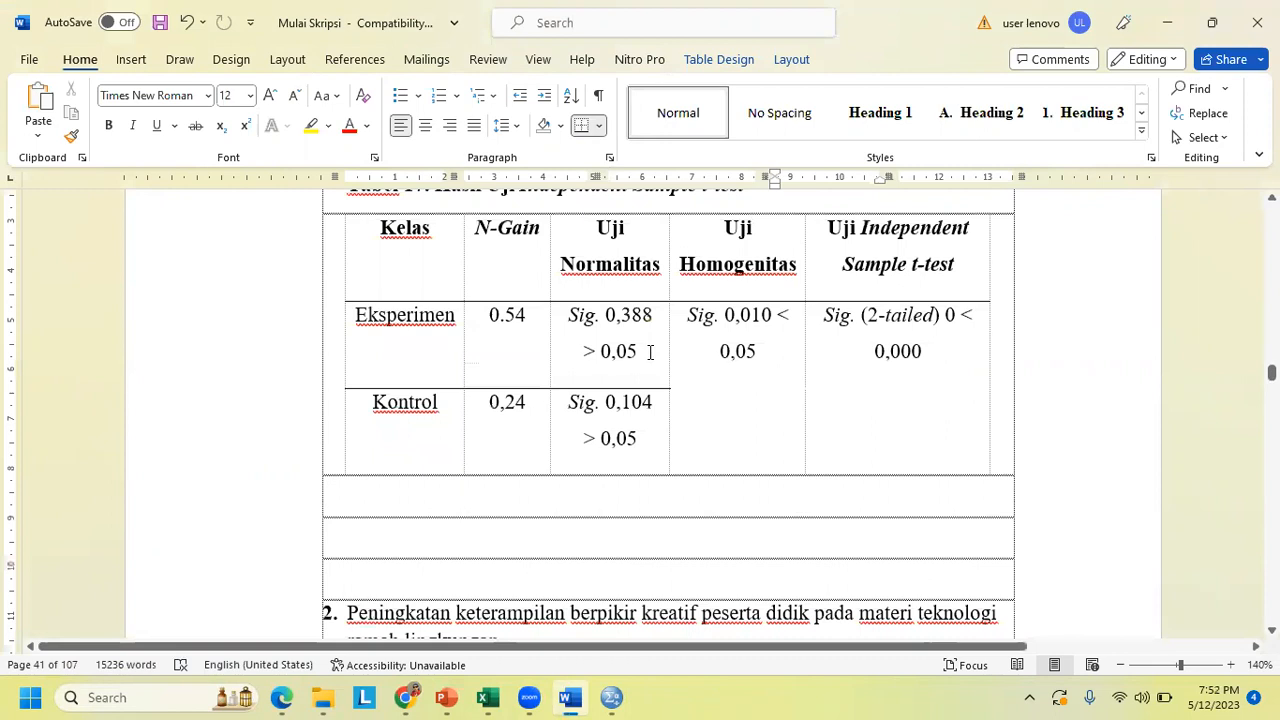
pyautogui.scroll(-1, 650, 355)
pyautogui.scroll(3, 648, 360)
pyautogui.scroll(-1, 651, 351)
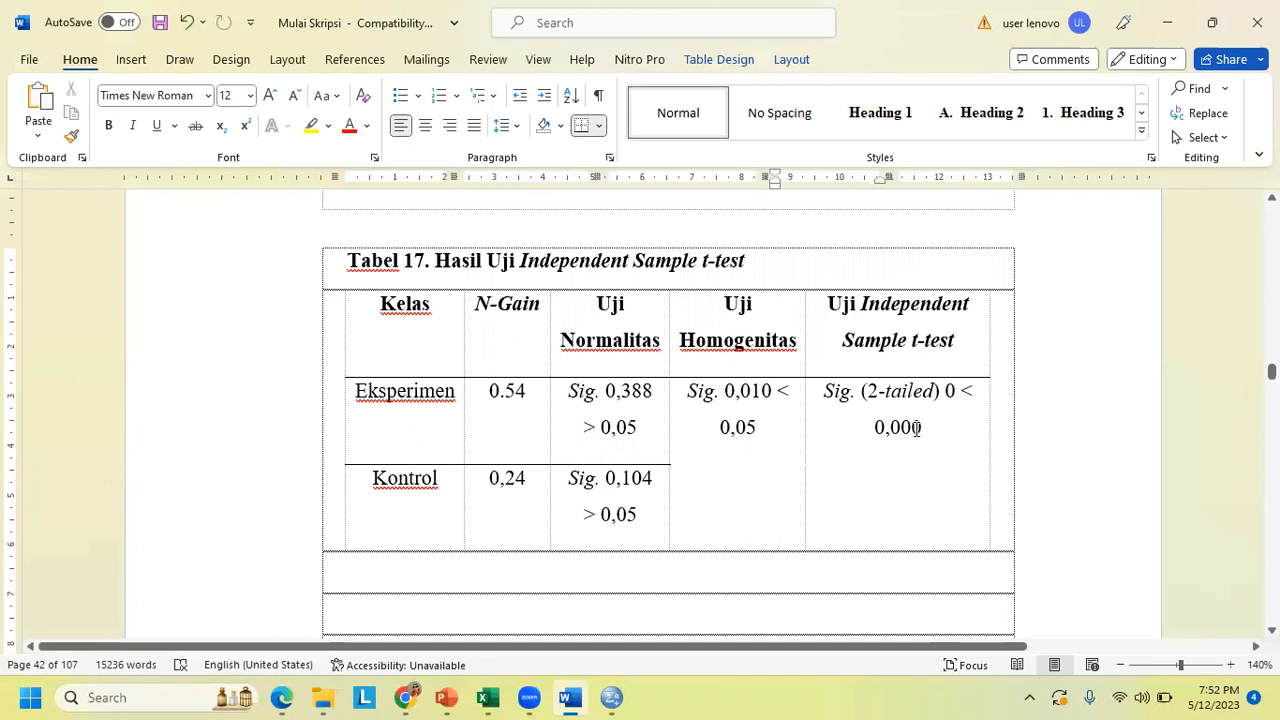
pyautogui.scroll(-1, 916, 428)
pyautogui.scroll(-5, 916, 429)
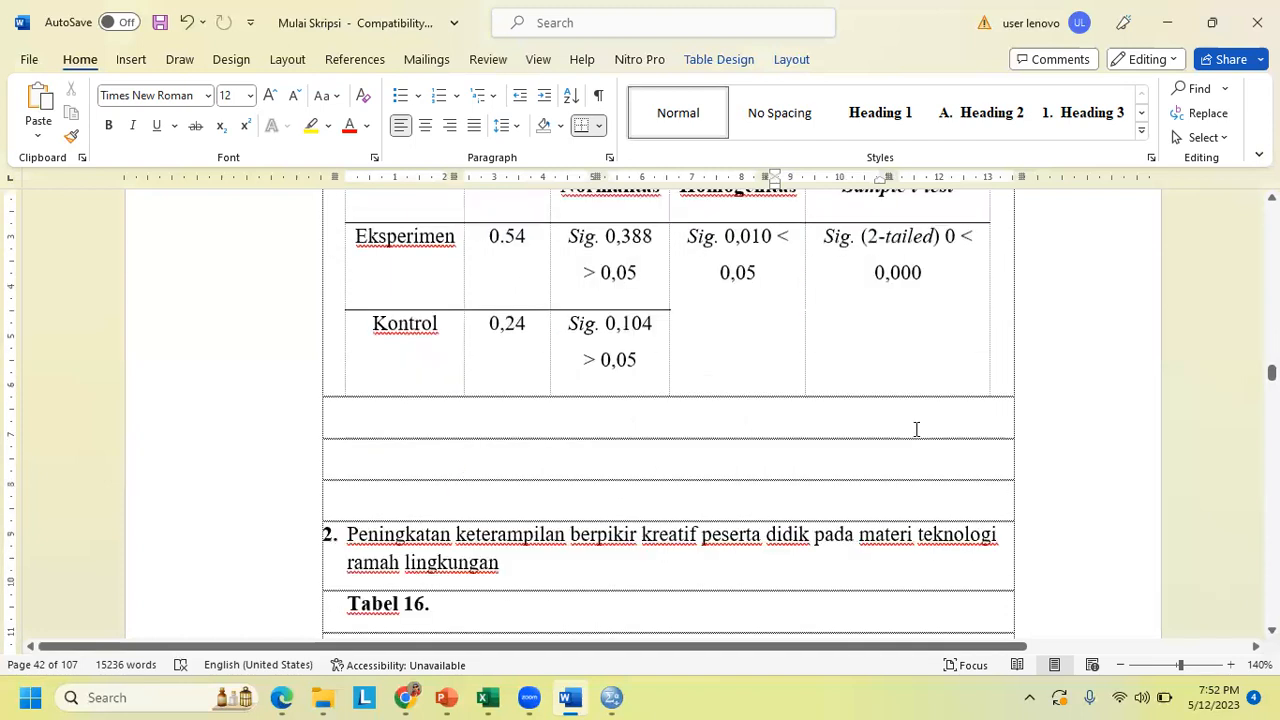
pyautogui.scroll(2, 916, 429)
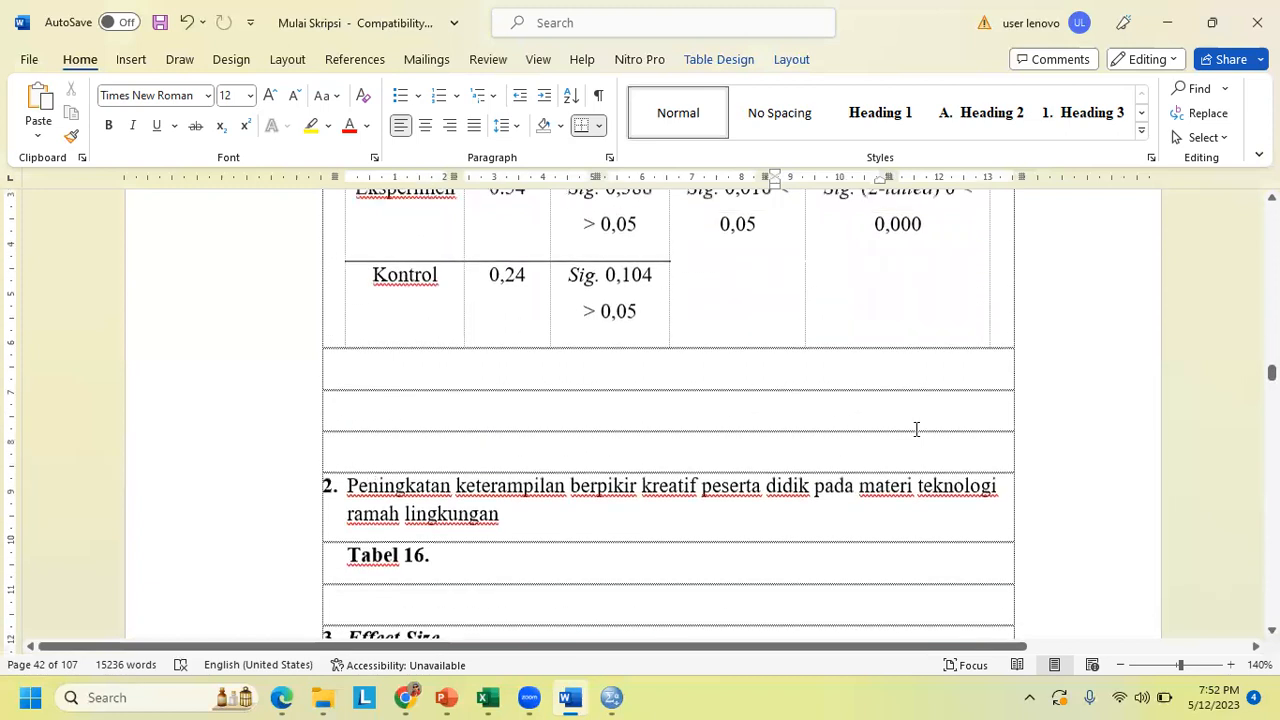